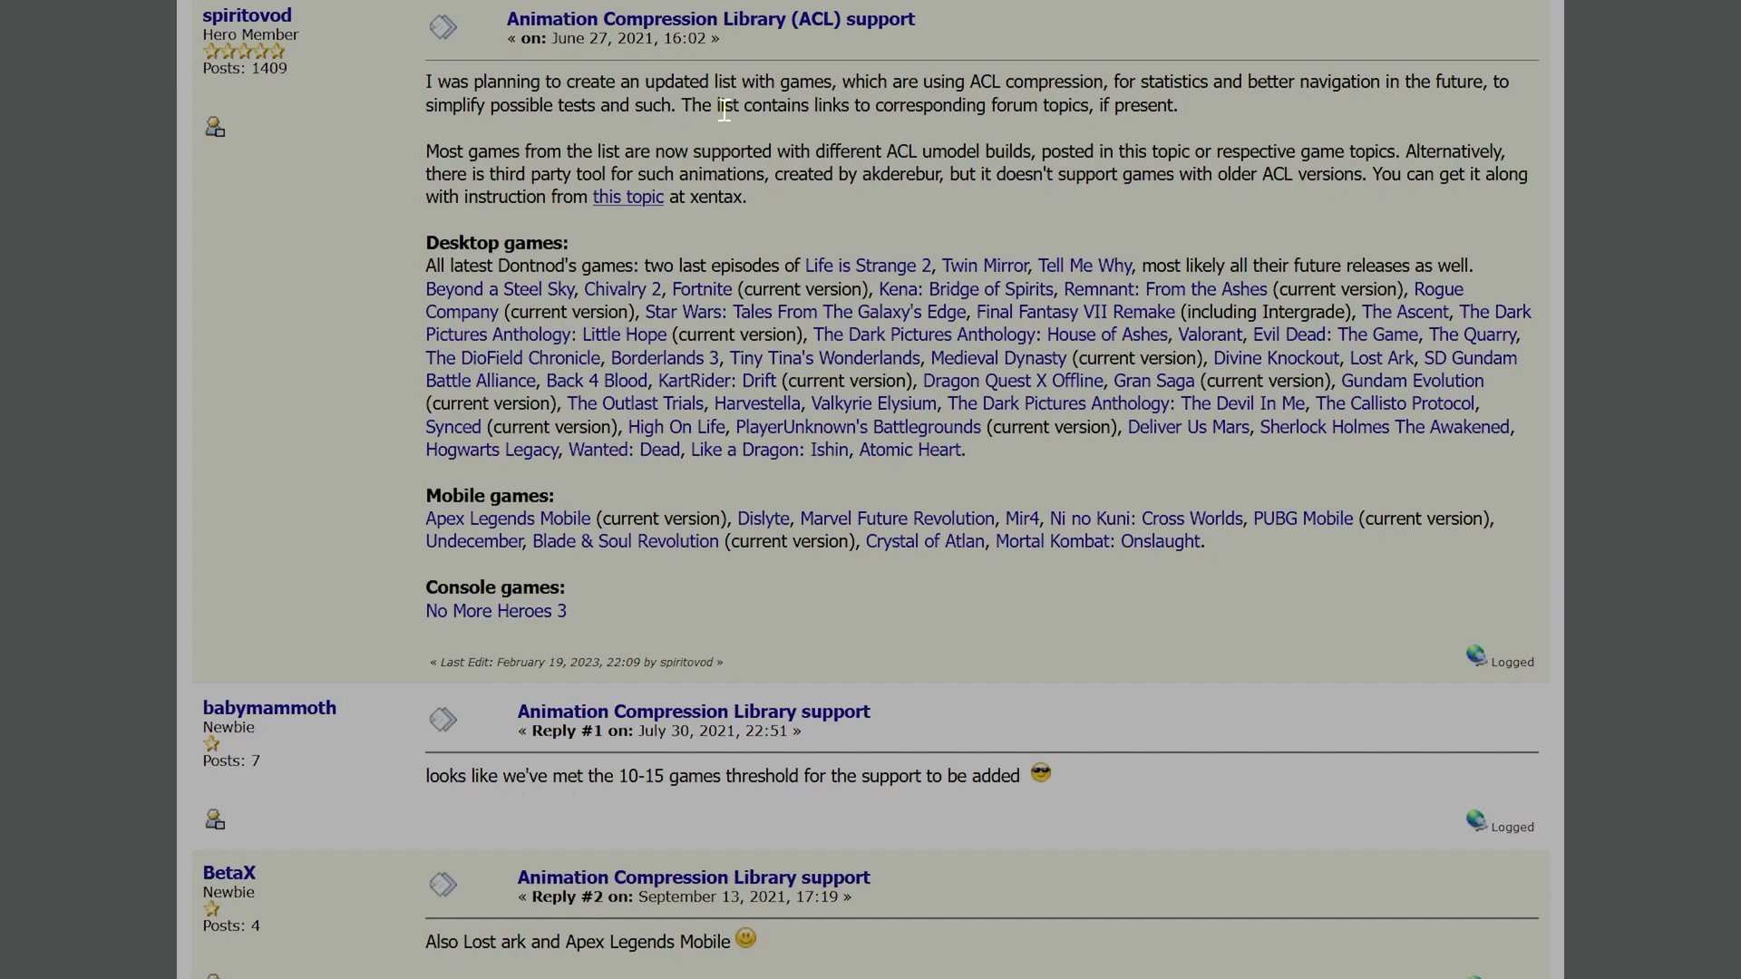
Step: Scroll through the listing to find umodel and its Hogwarts Legacy game-path startup options
scroll(902, 109, down, 2)
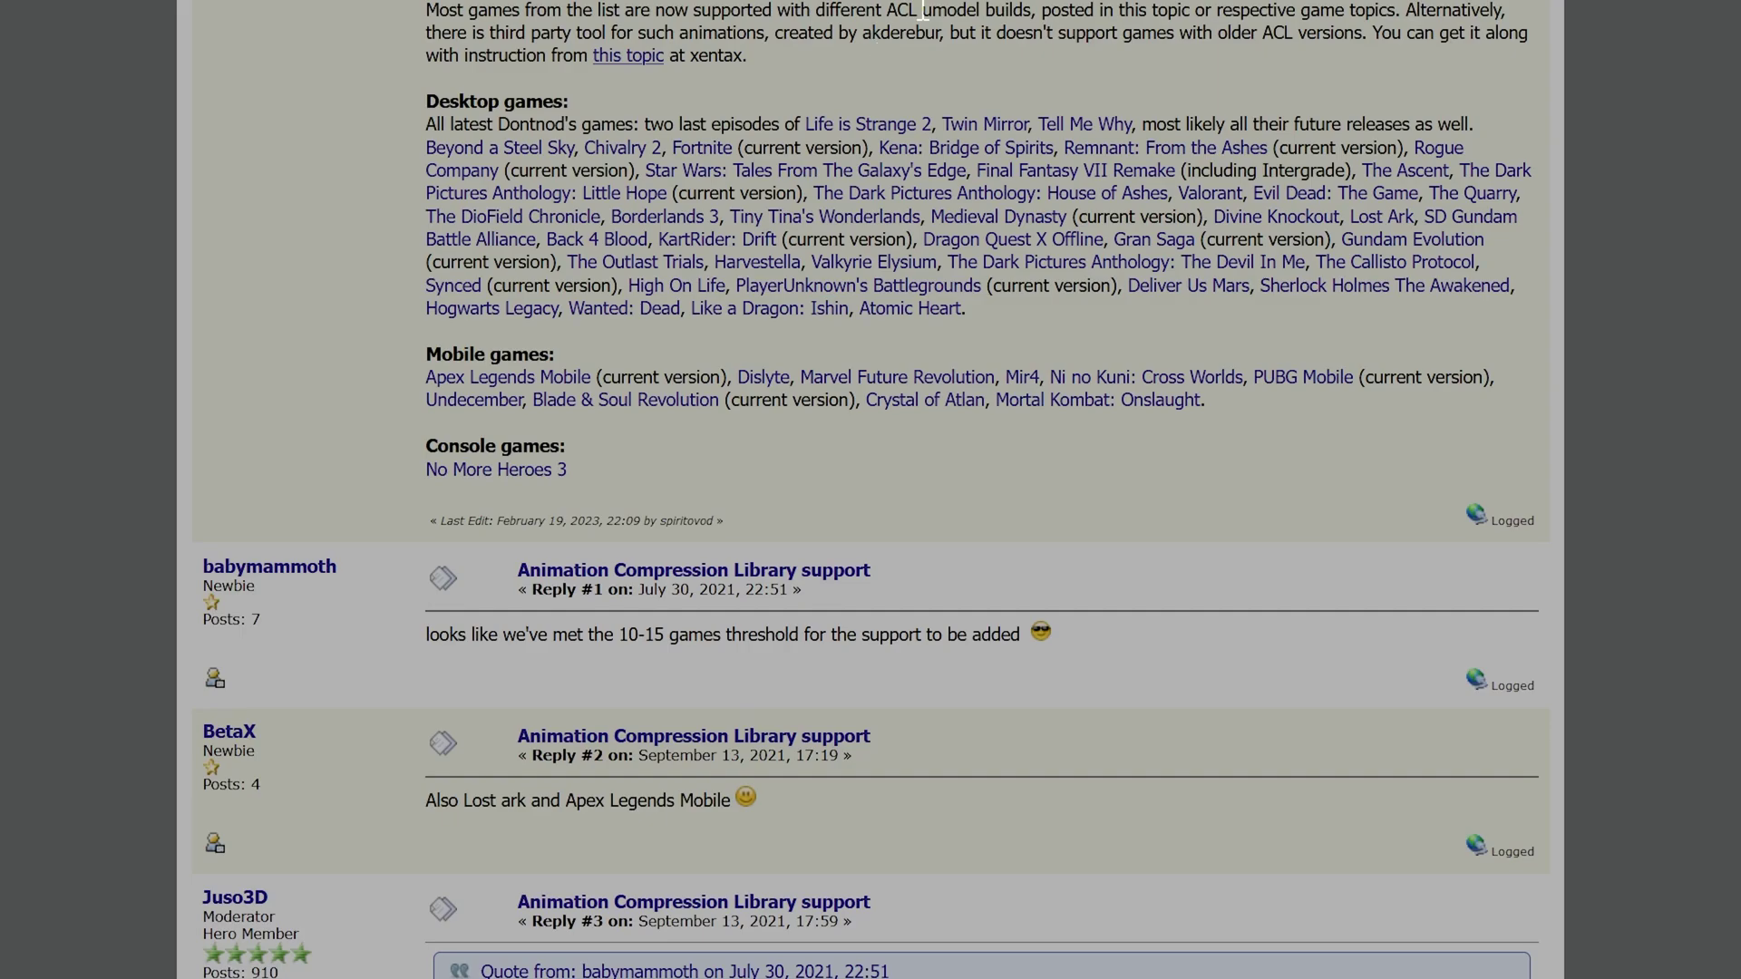
scroll(907, 16, down, 2)
scroll(907, 16, up, 2)
scroll(1088, 81, down, 8)
scroll(1195, 127, down, 15)
scroll(1233, 199, down, 10)
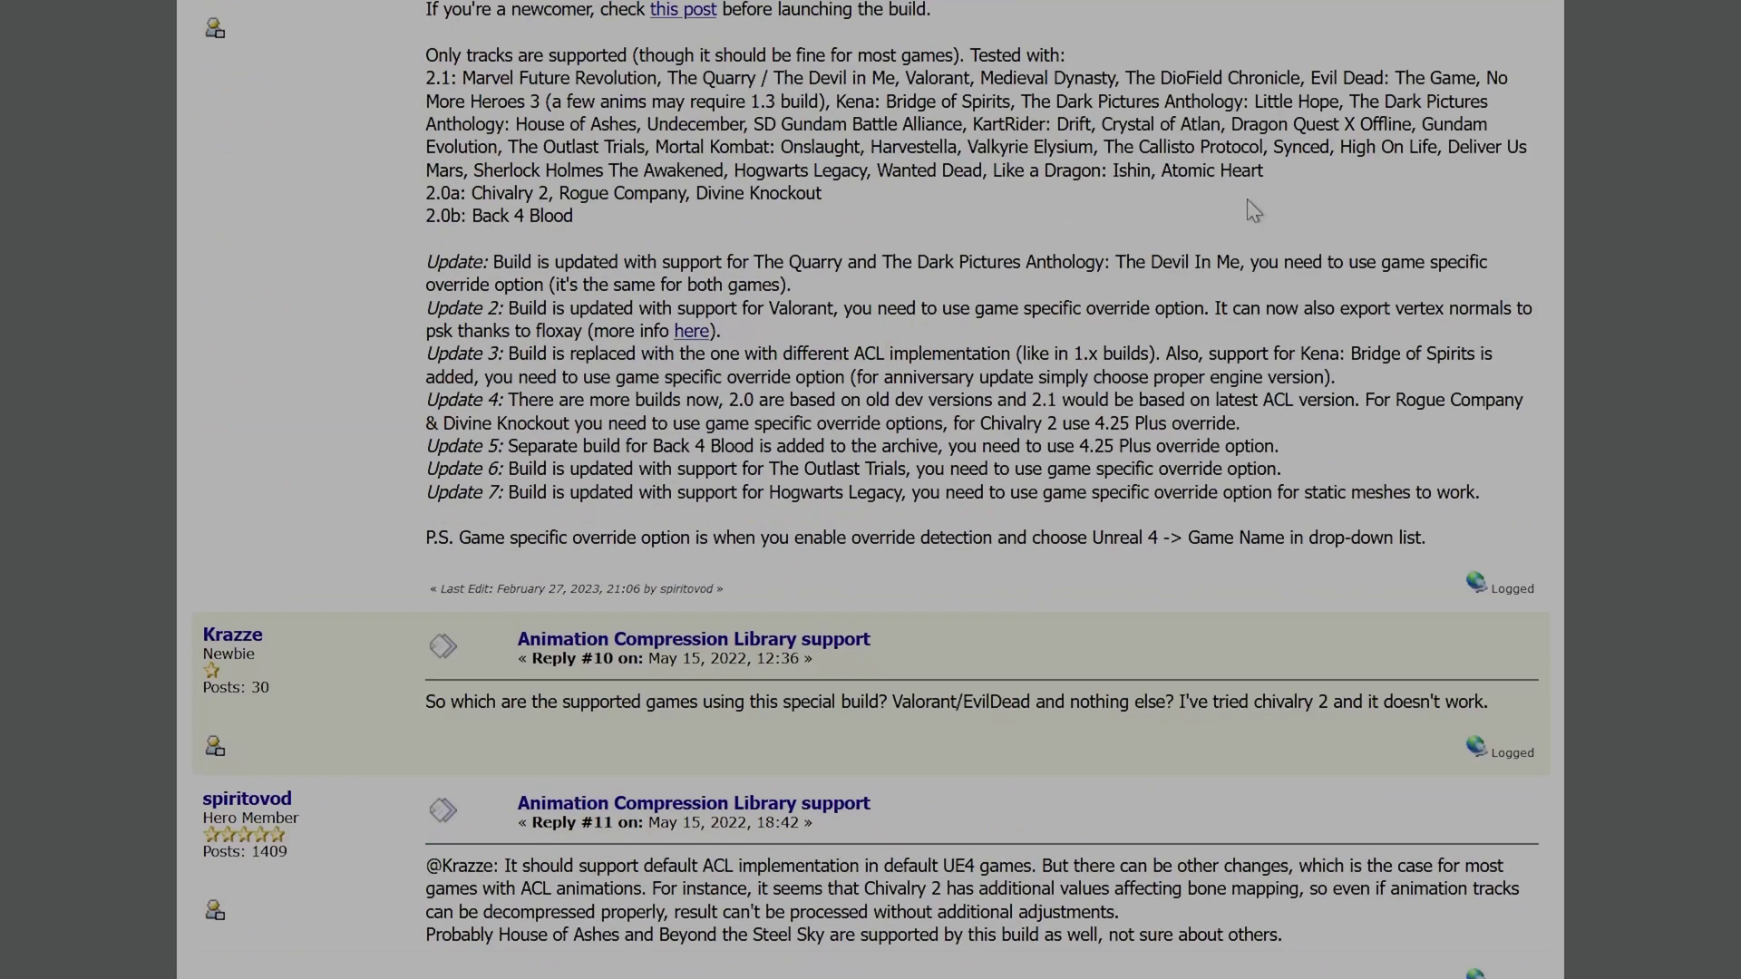
scroll(1239, 180, down, 8)
scroll(1215, 233, down, 3)
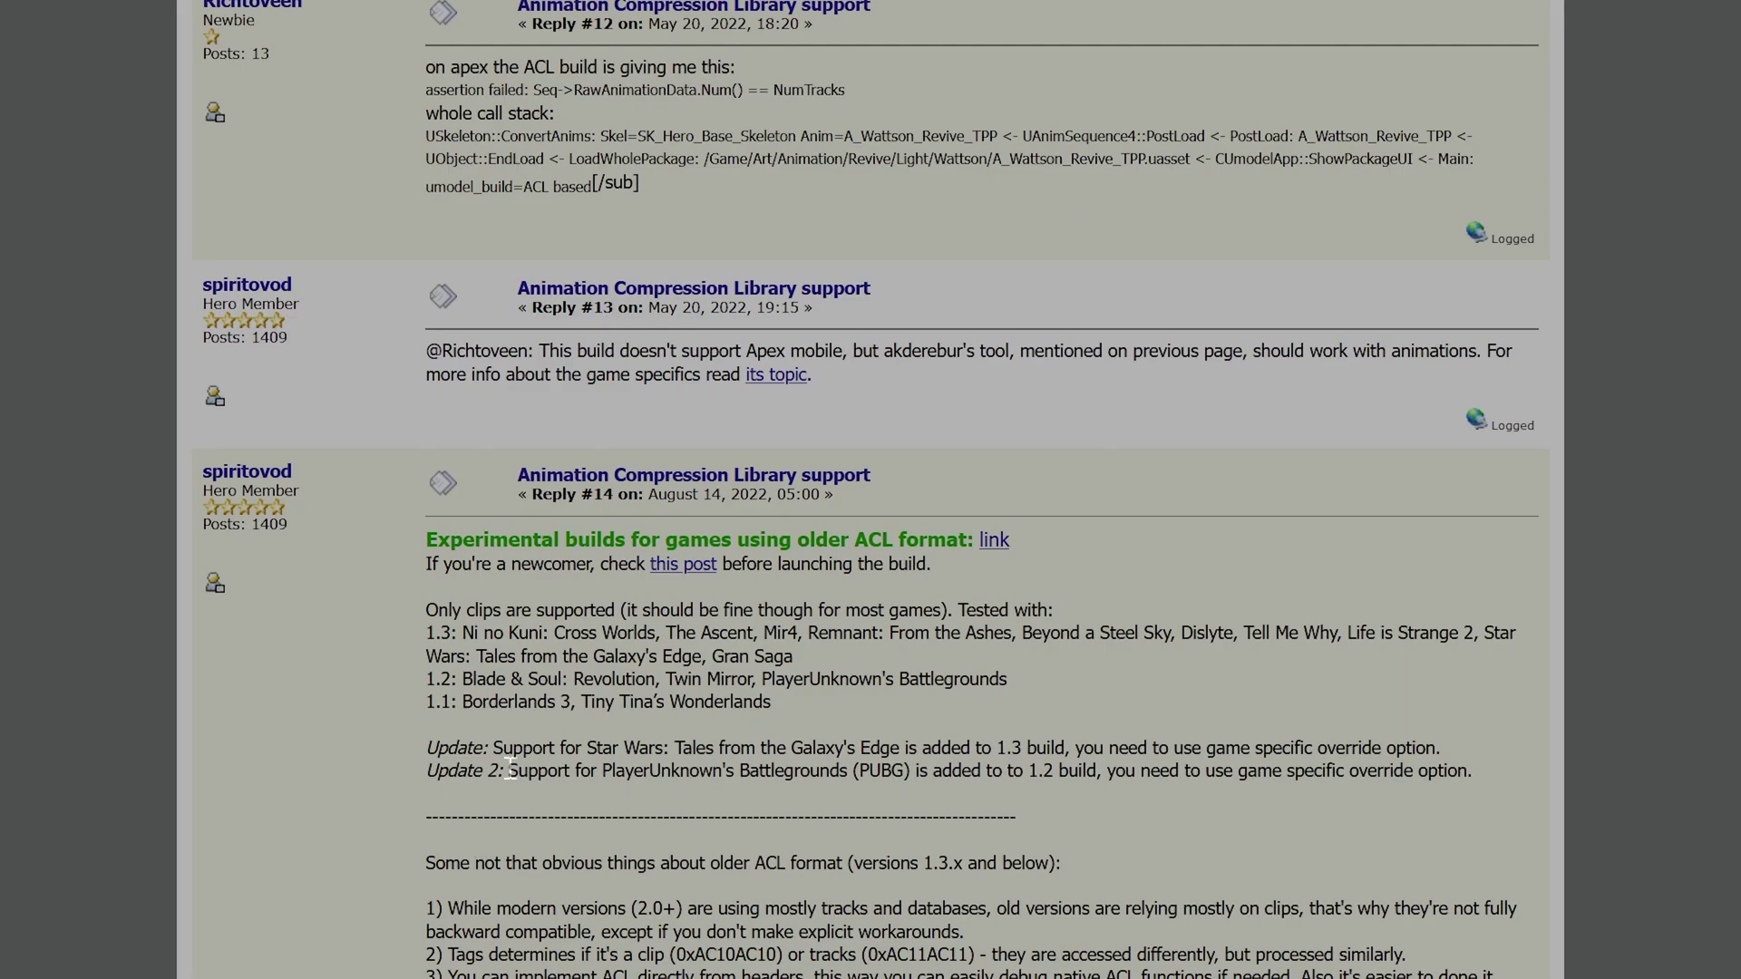
scroll(1076, 195, up, 4)
scroll(1085, 172, up, 15)
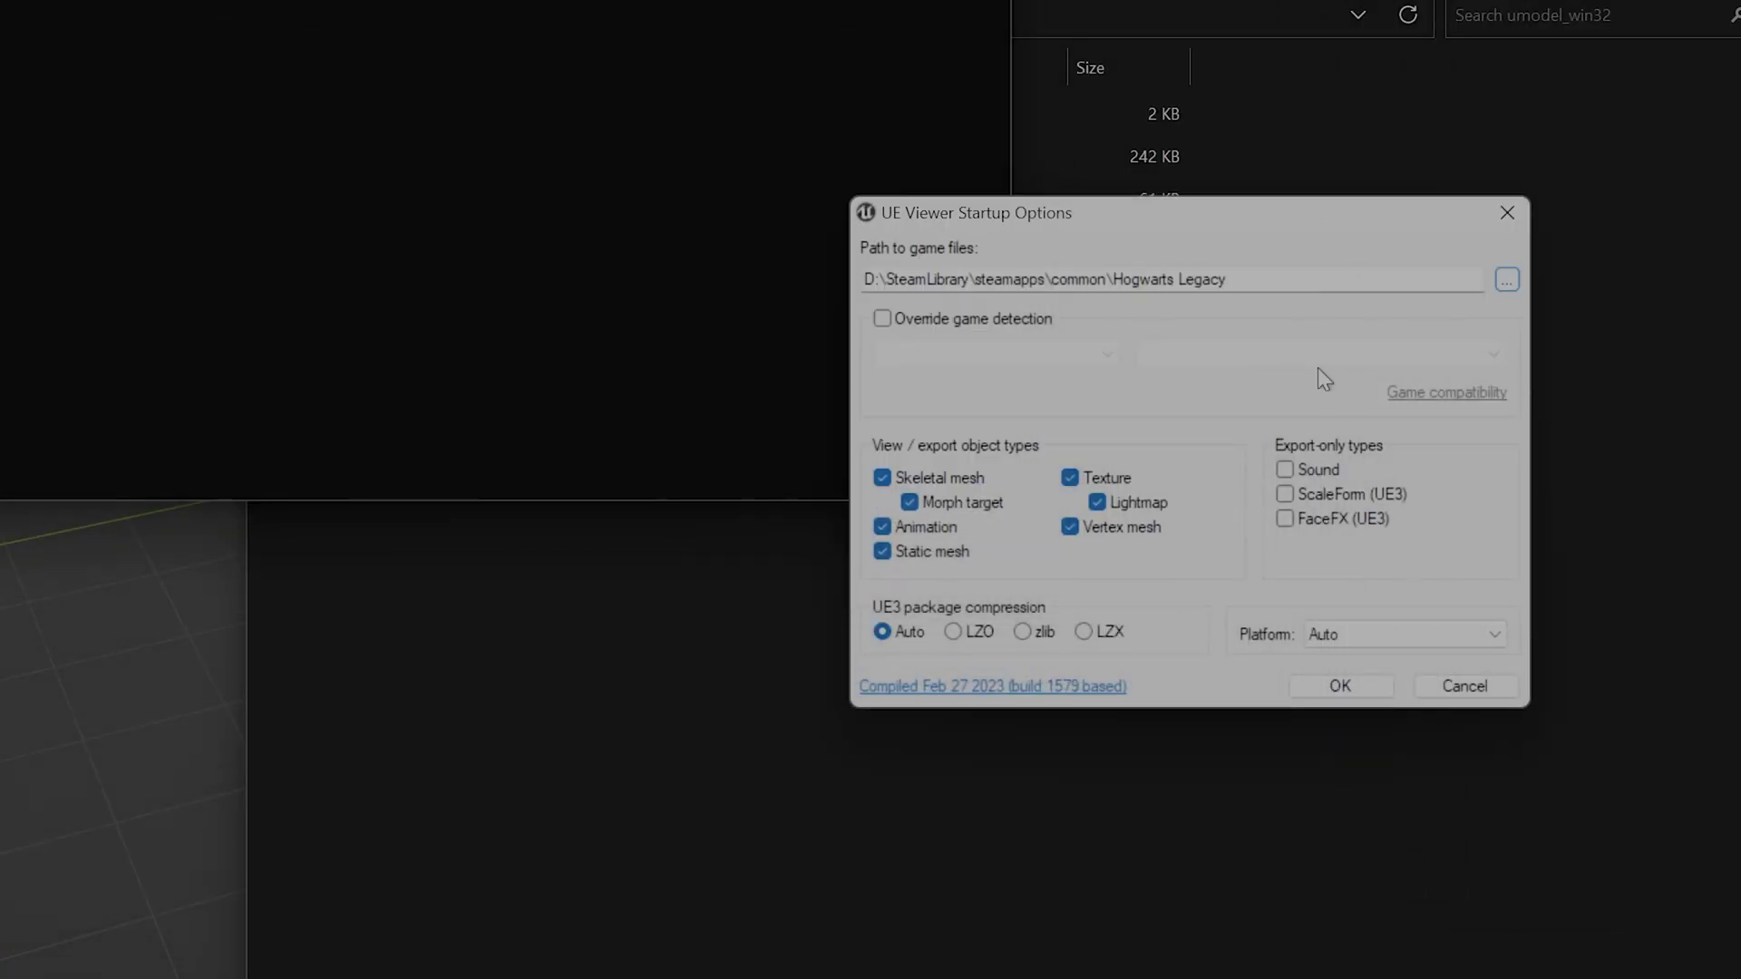
Step: Override game detection with Unreal engine 4 and Hogwarts Legacy, then load the game
click(999, 322)
click(1255, 353)
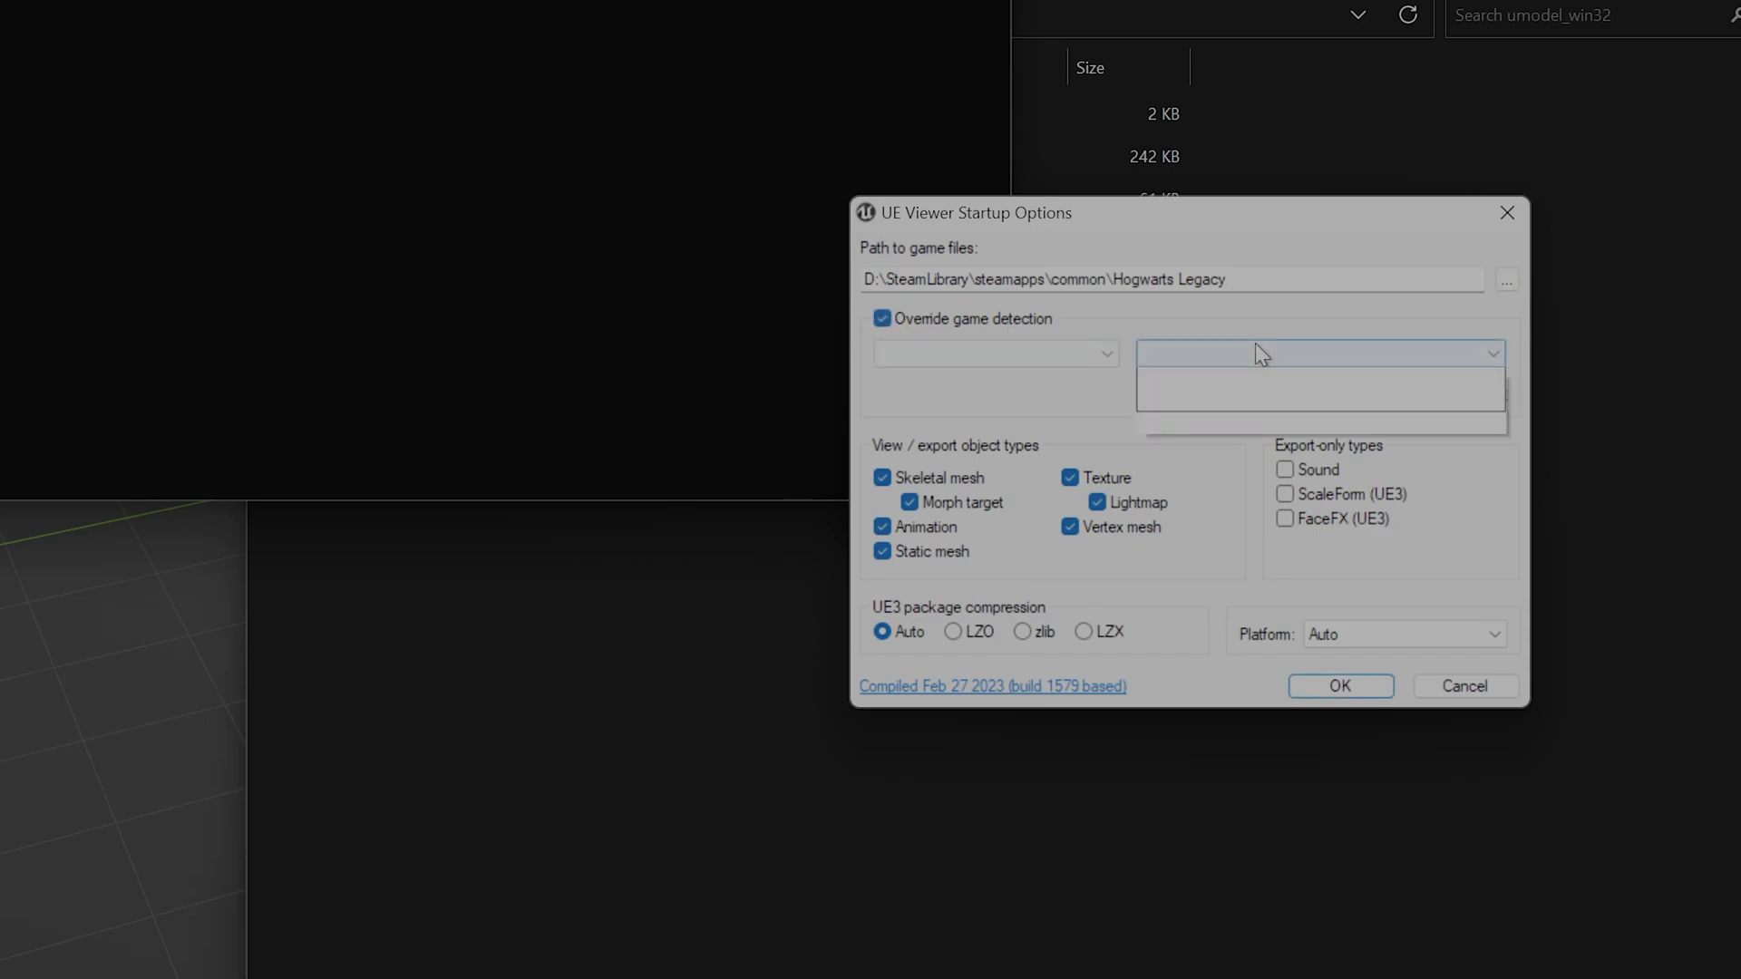
click(987, 353)
click(1008, 440)
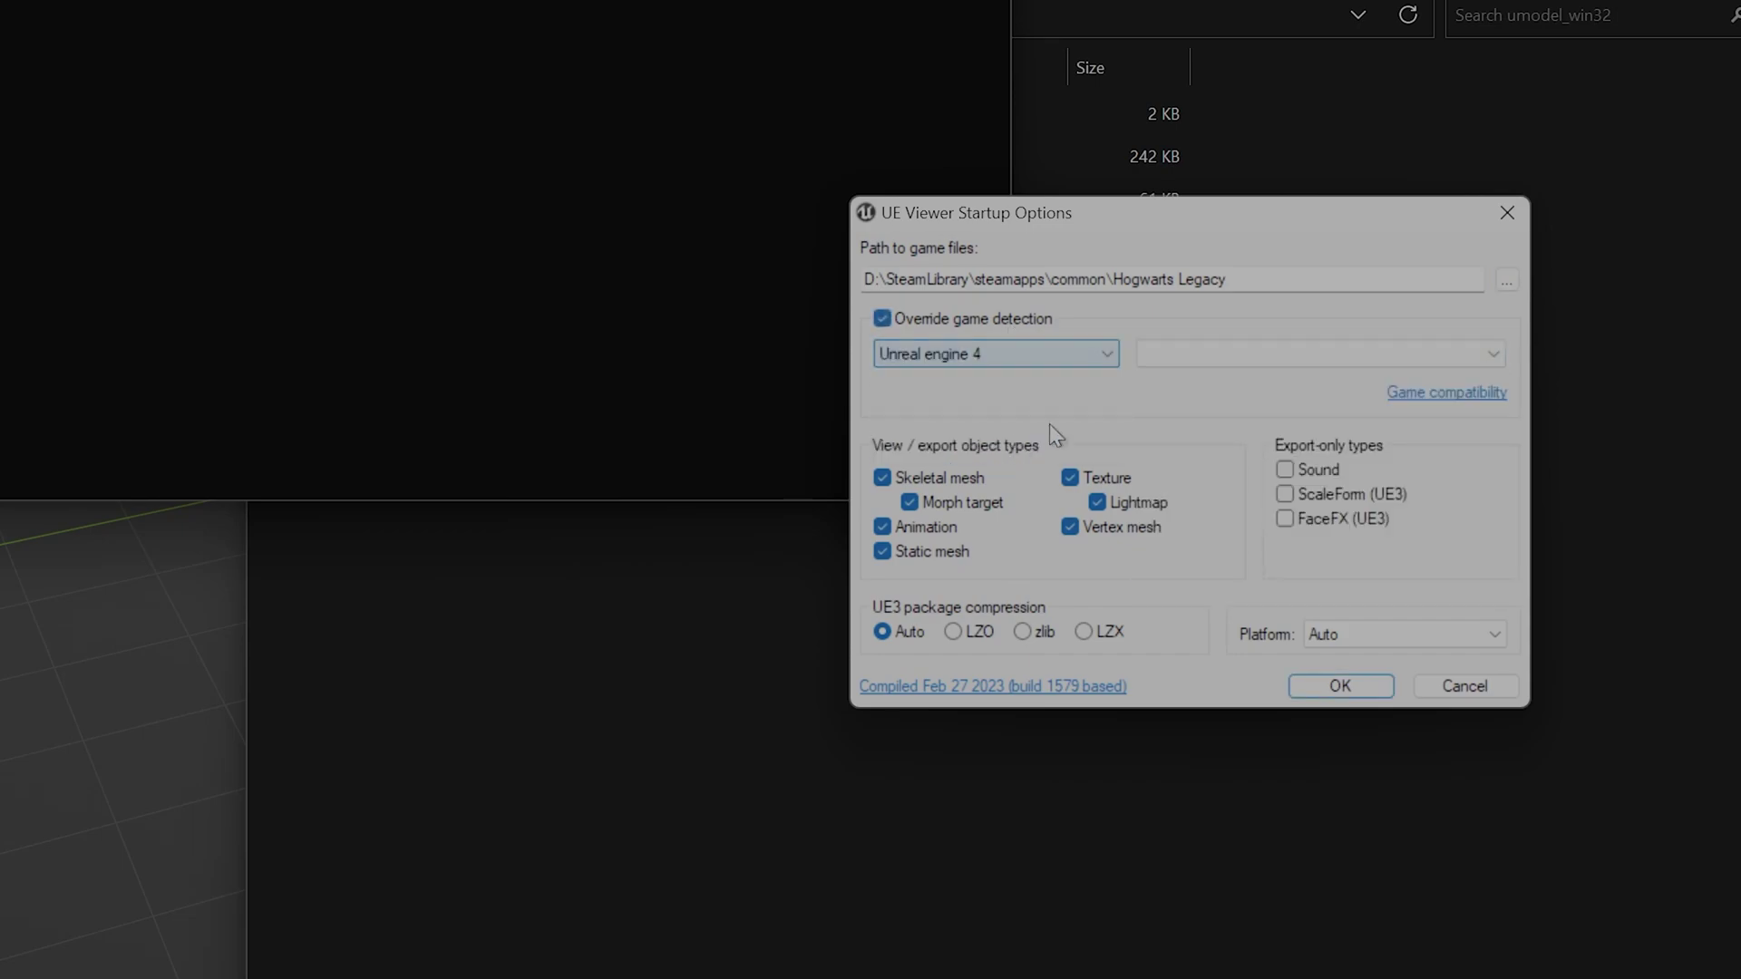
click(1173, 365)
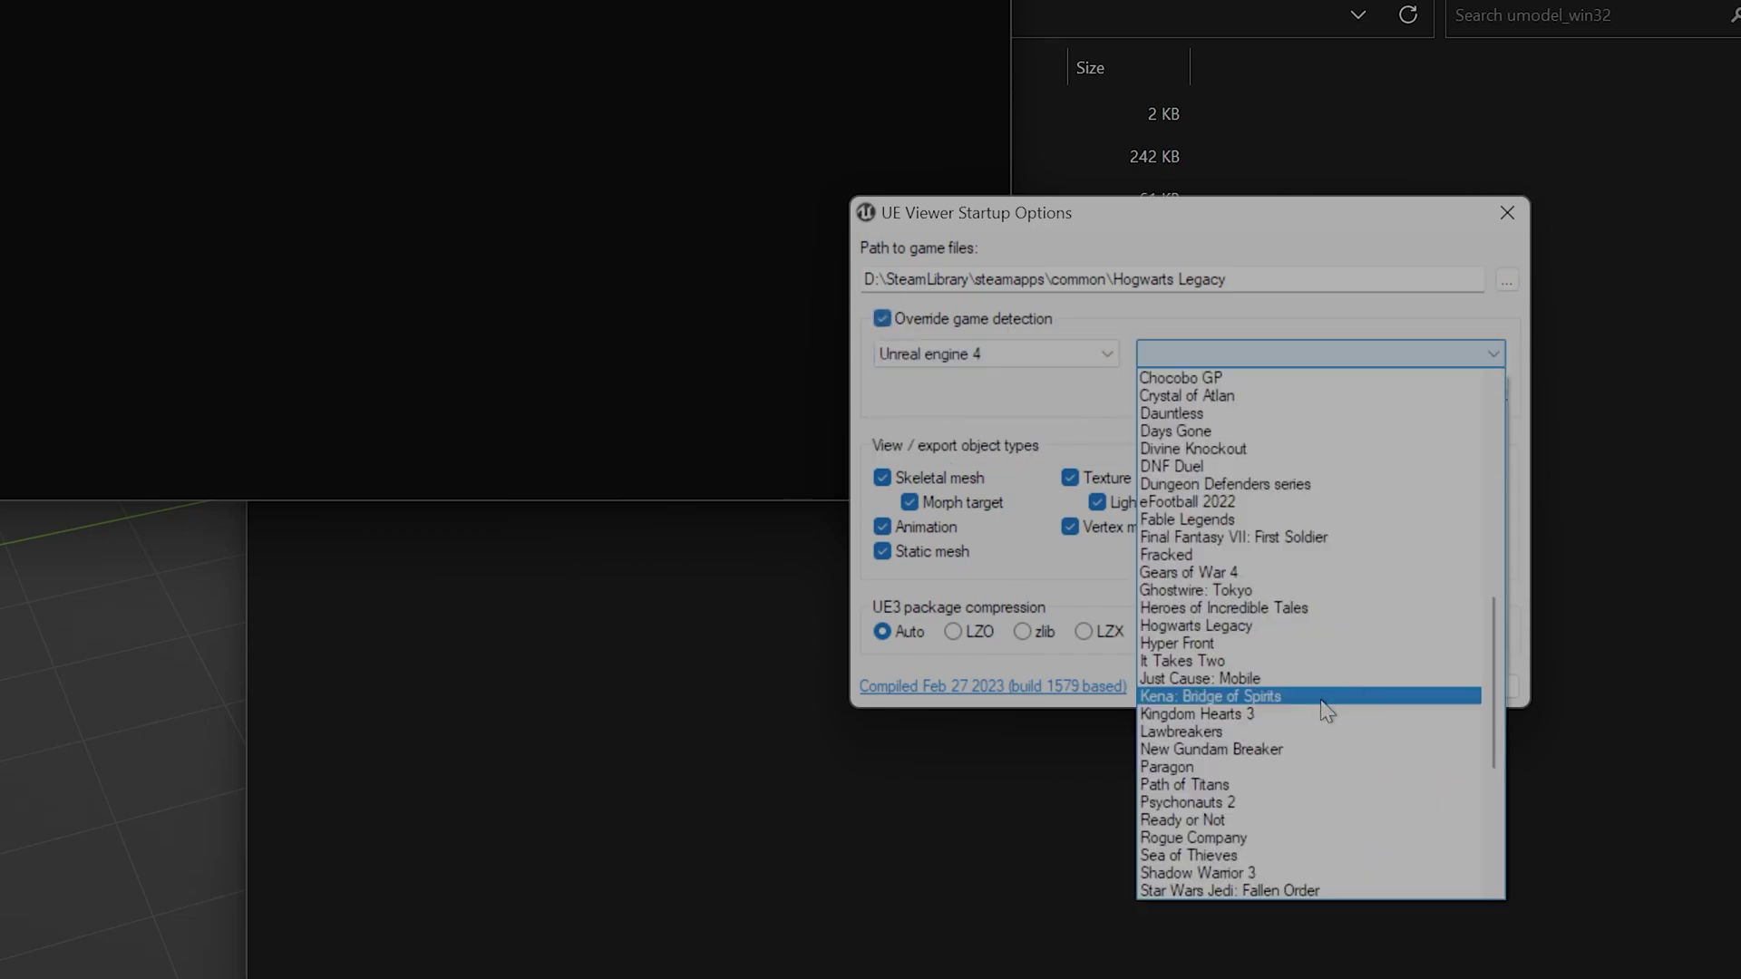
click(1293, 632)
key(Return)
Step: Export the Environment folder's content to F:\HowartsExport\Assets as glTF 2.0 meshes and TGA textures
click(452, 432)
scroll(448, 478, down, 5)
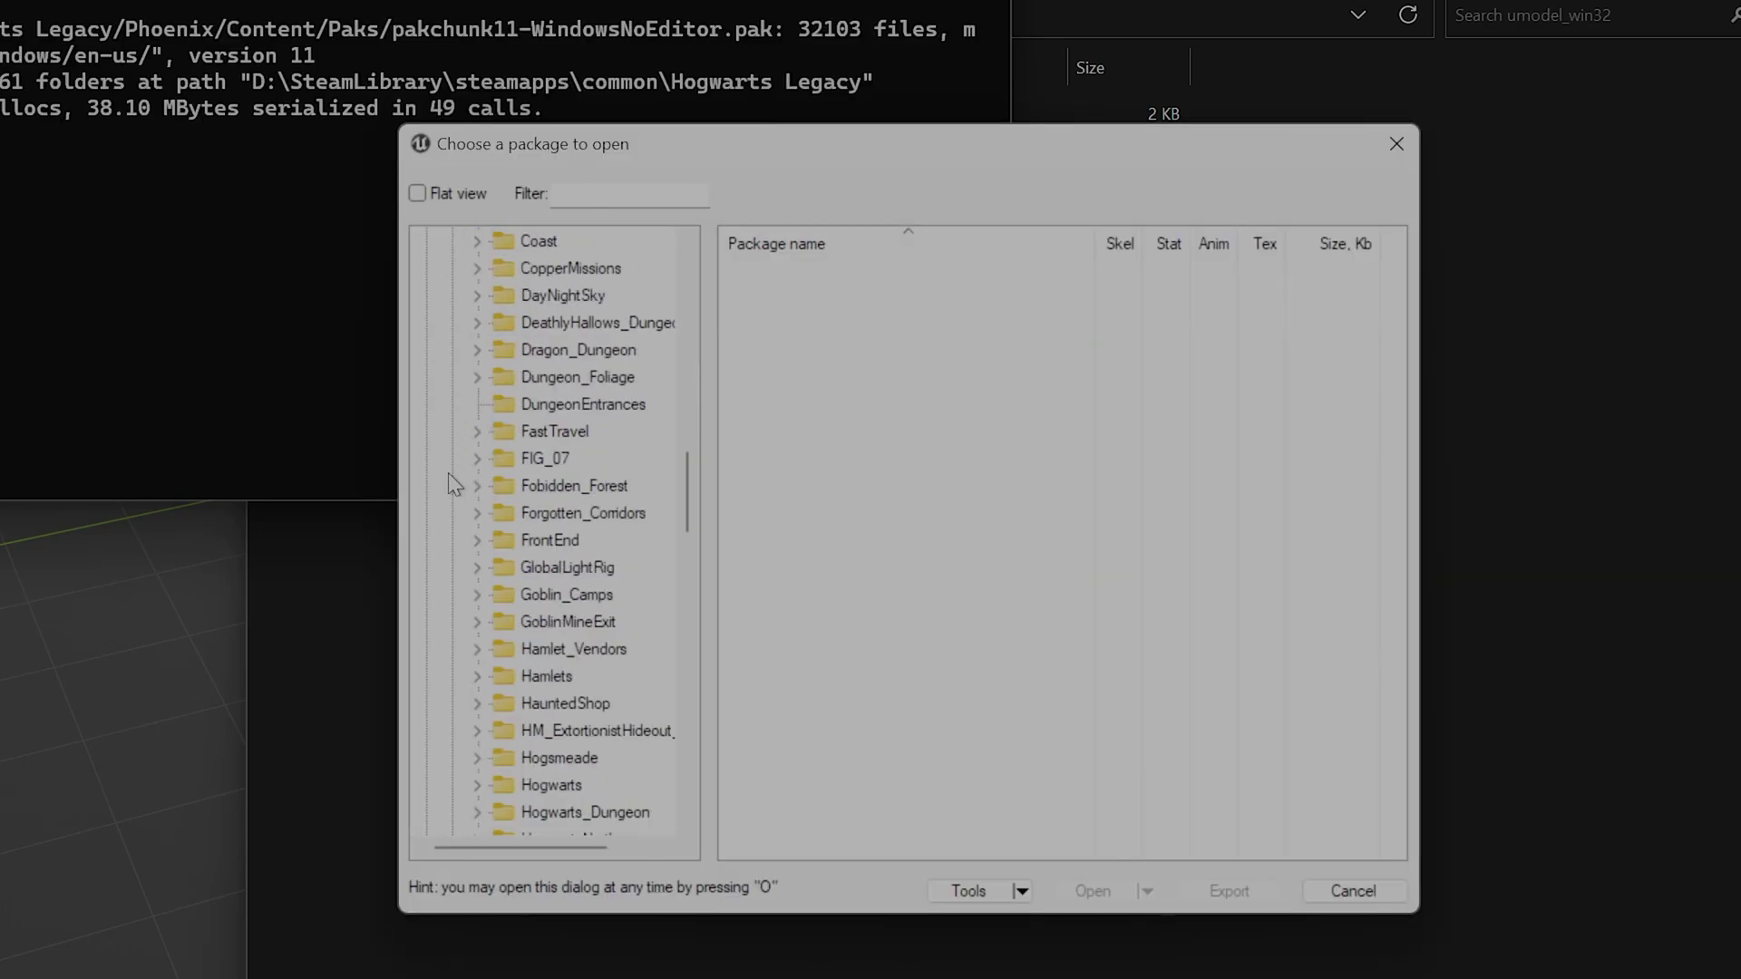
key(Left)
right_click(542, 404)
click(756, 470)
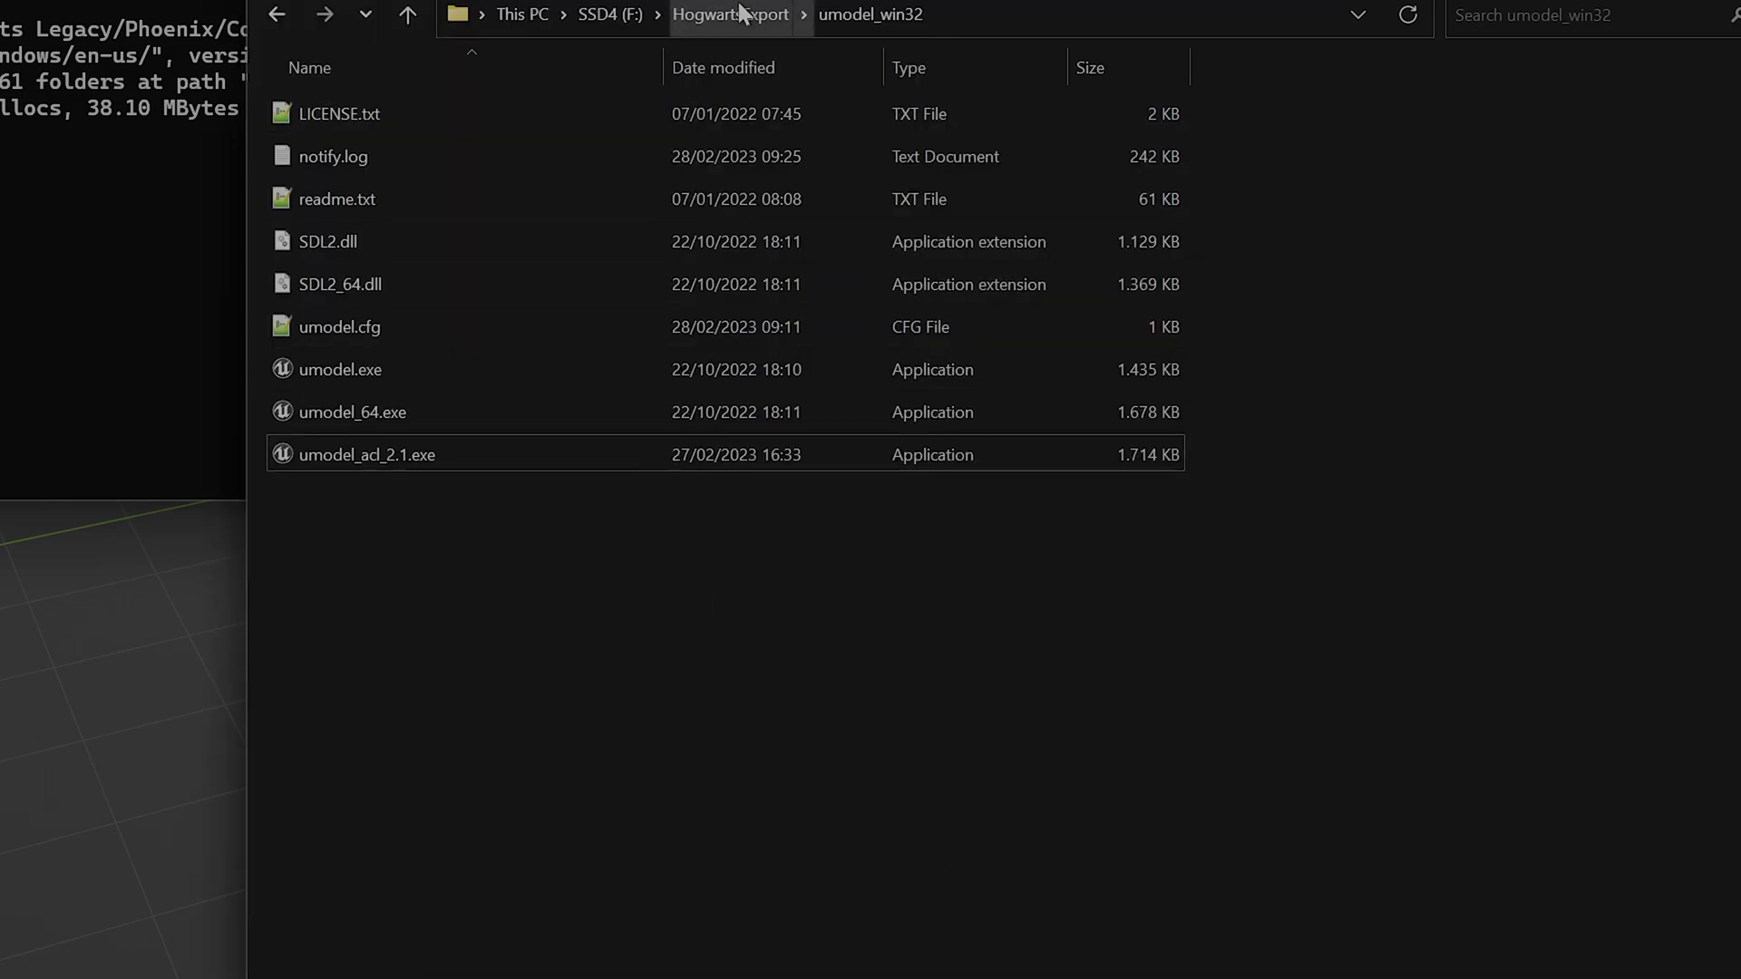
Step: Check the exported Assets folder's Properties size: 385 GB across 177,456 files
click(725, 14)
right_click(395, 122)
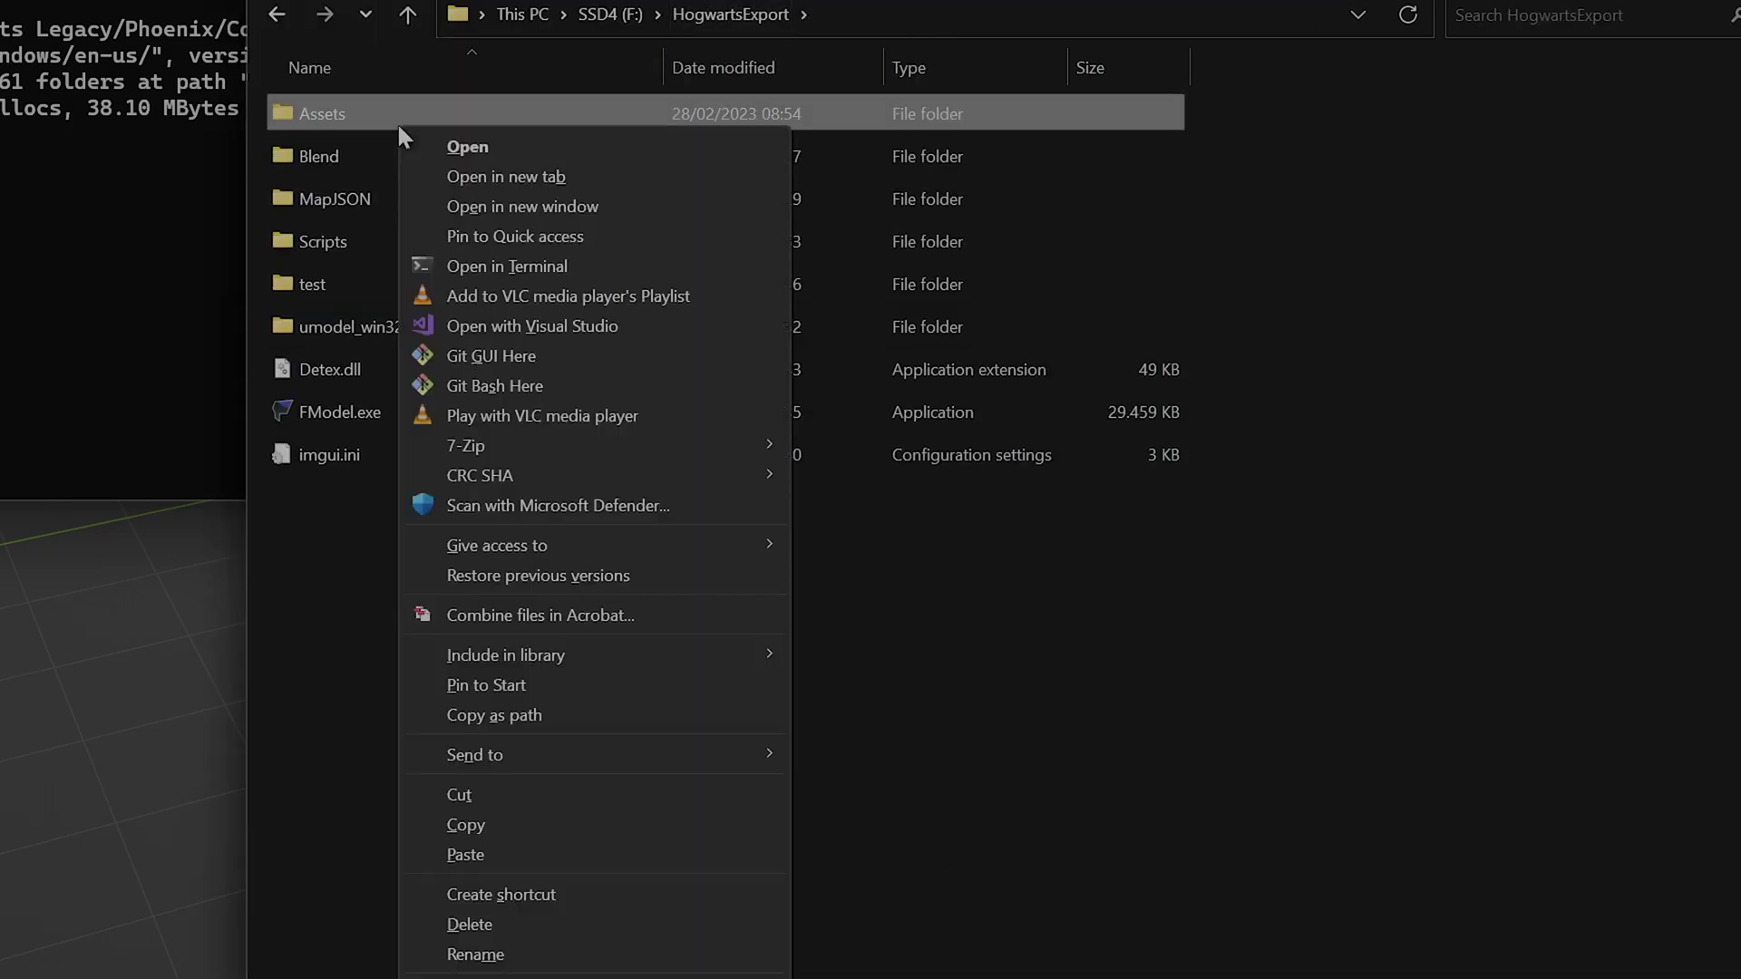
key(r)
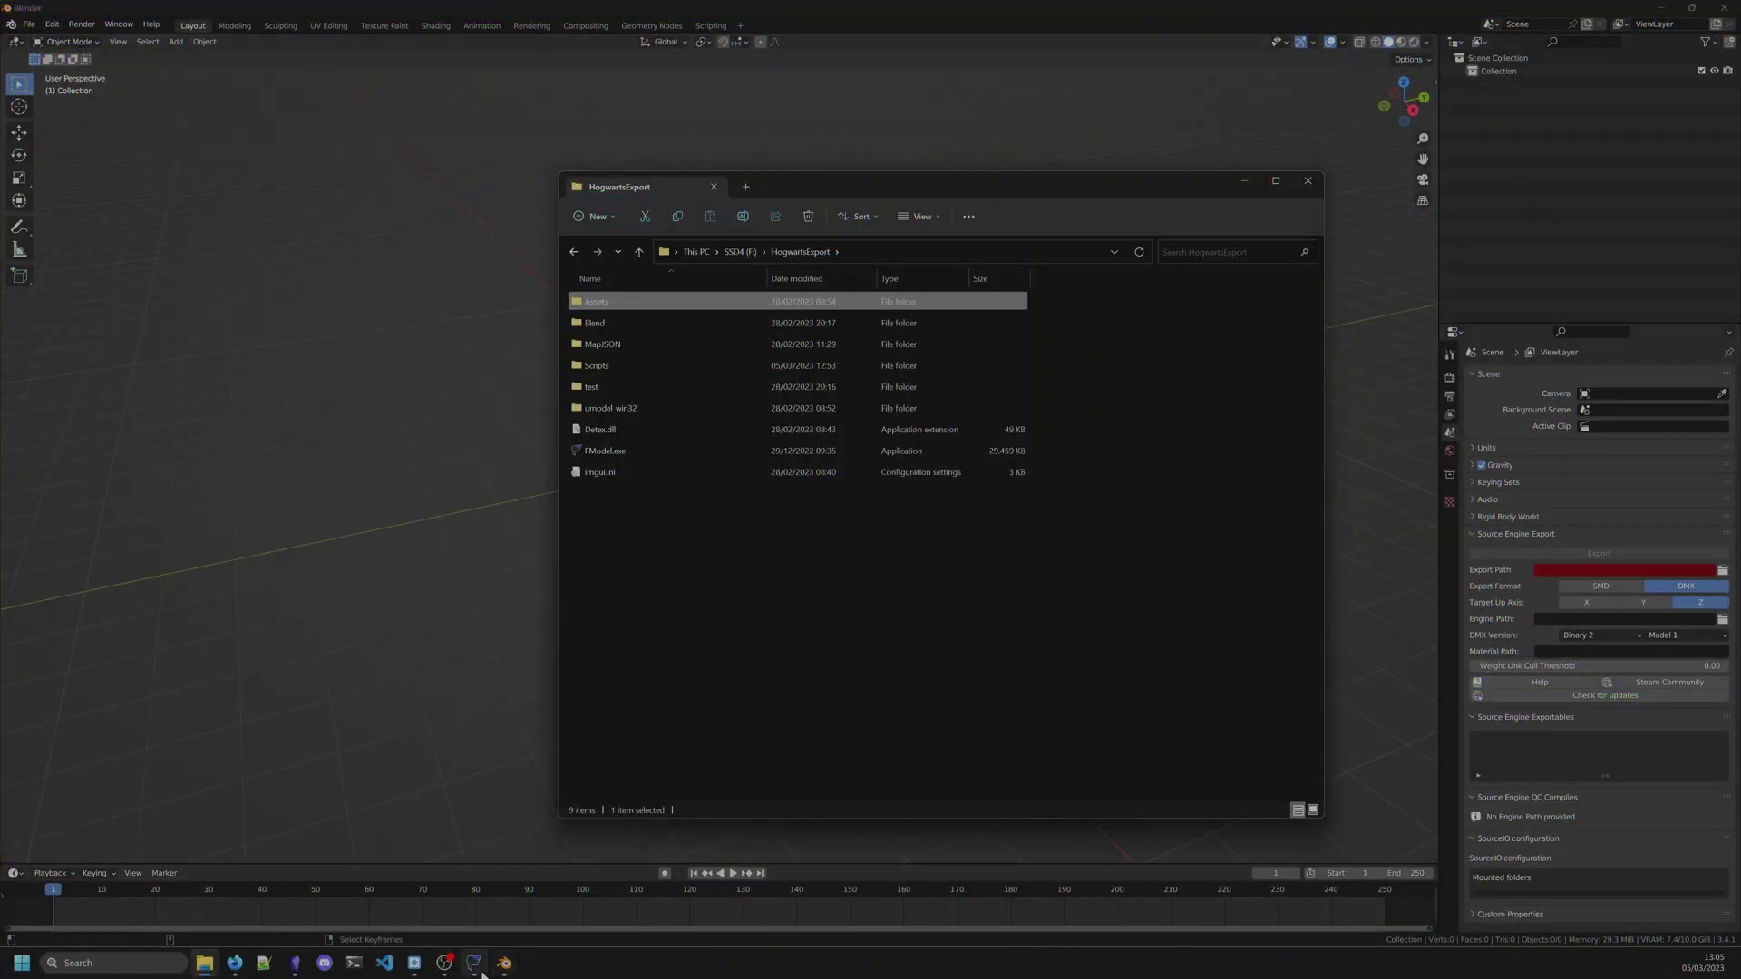
Step: Load Hogwarts Legacy's archives in FModel and expand Phoenix > Content to its 23 subfolders
click(478, 968)
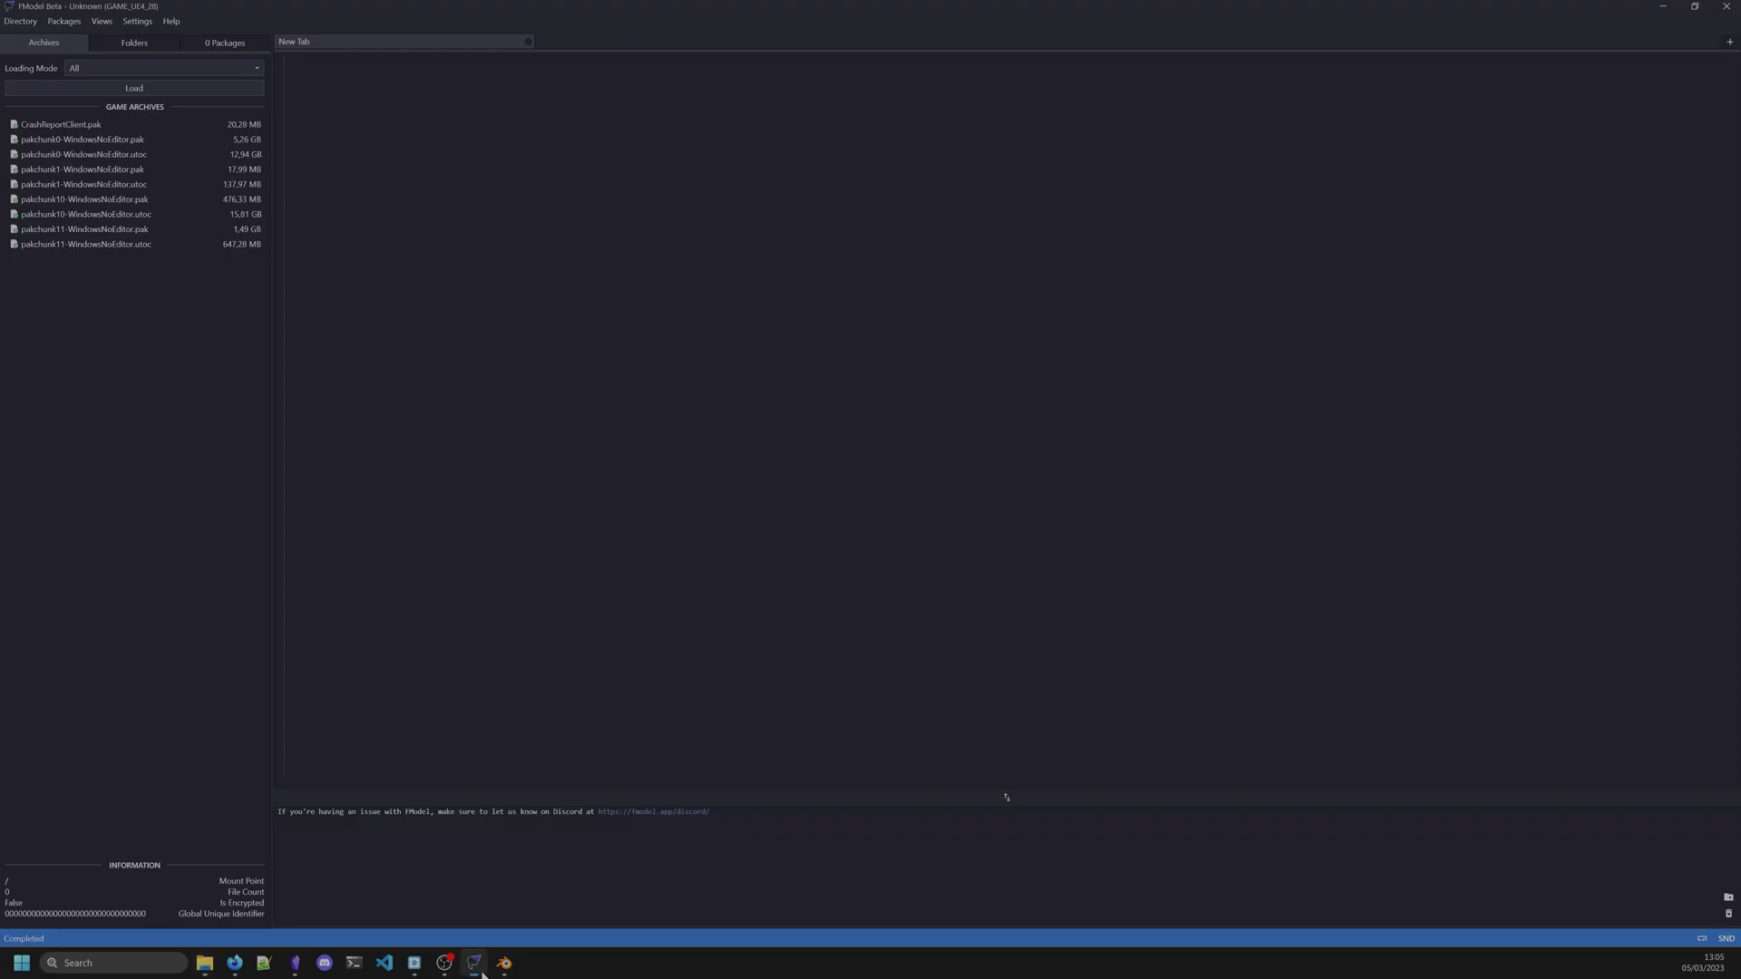
click(20, 21)
click(31, 40)
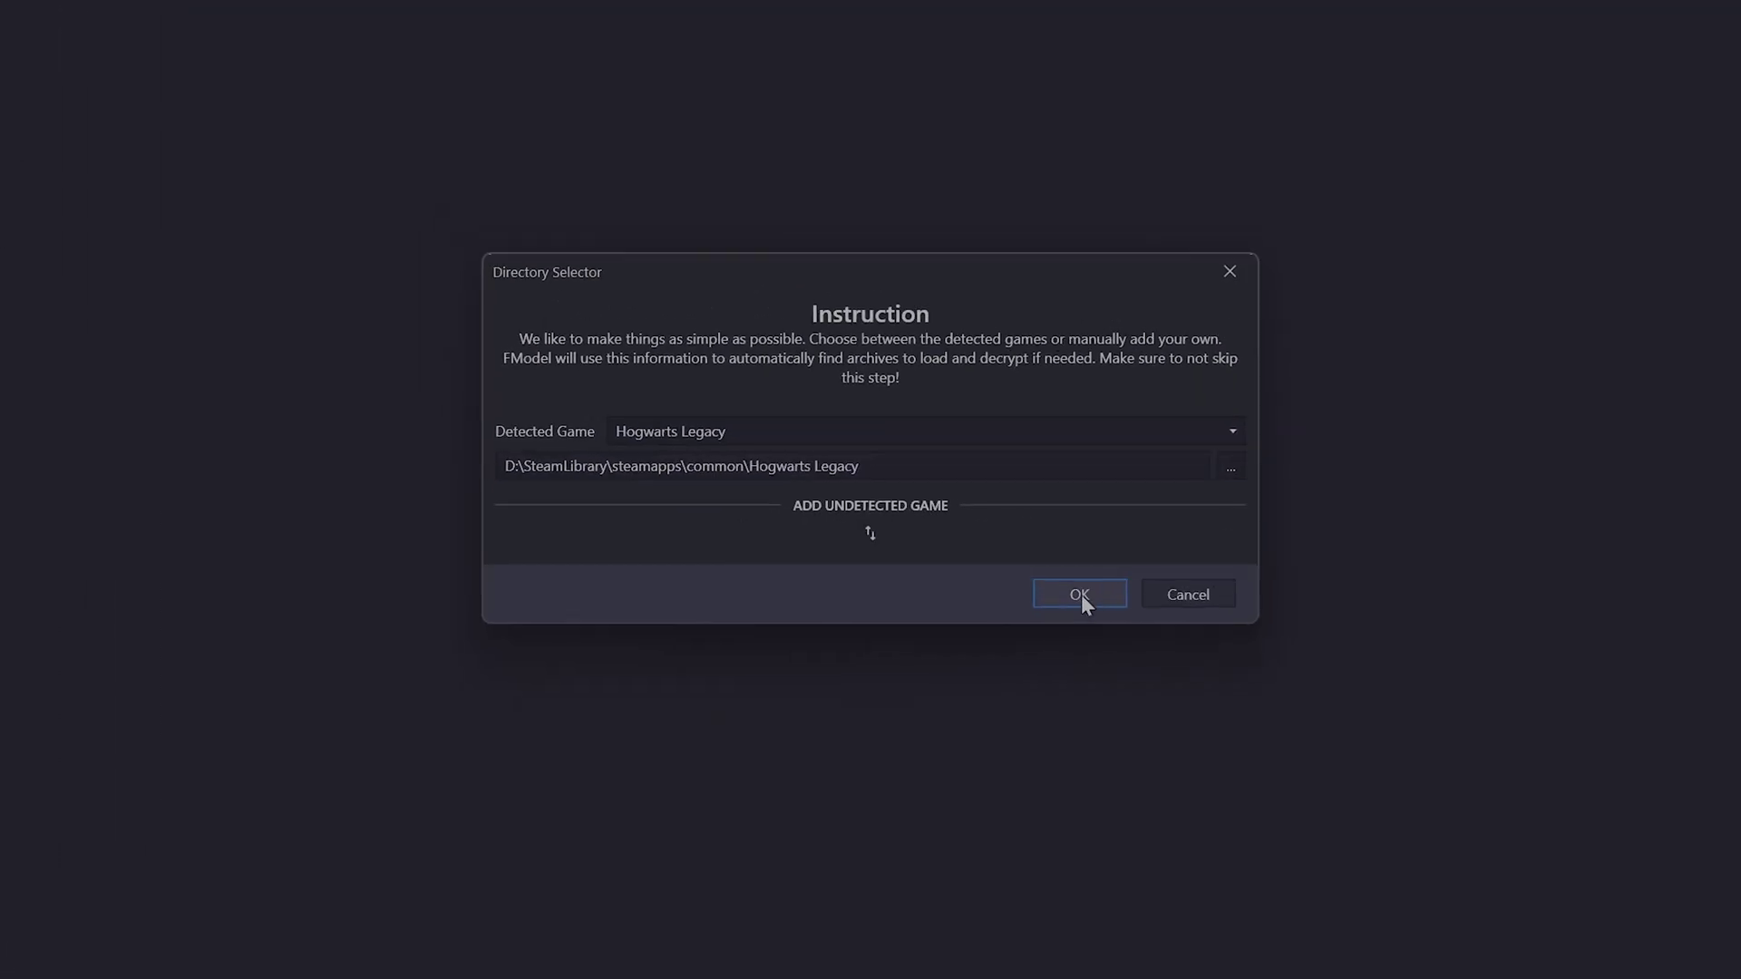
click(1108, 606)
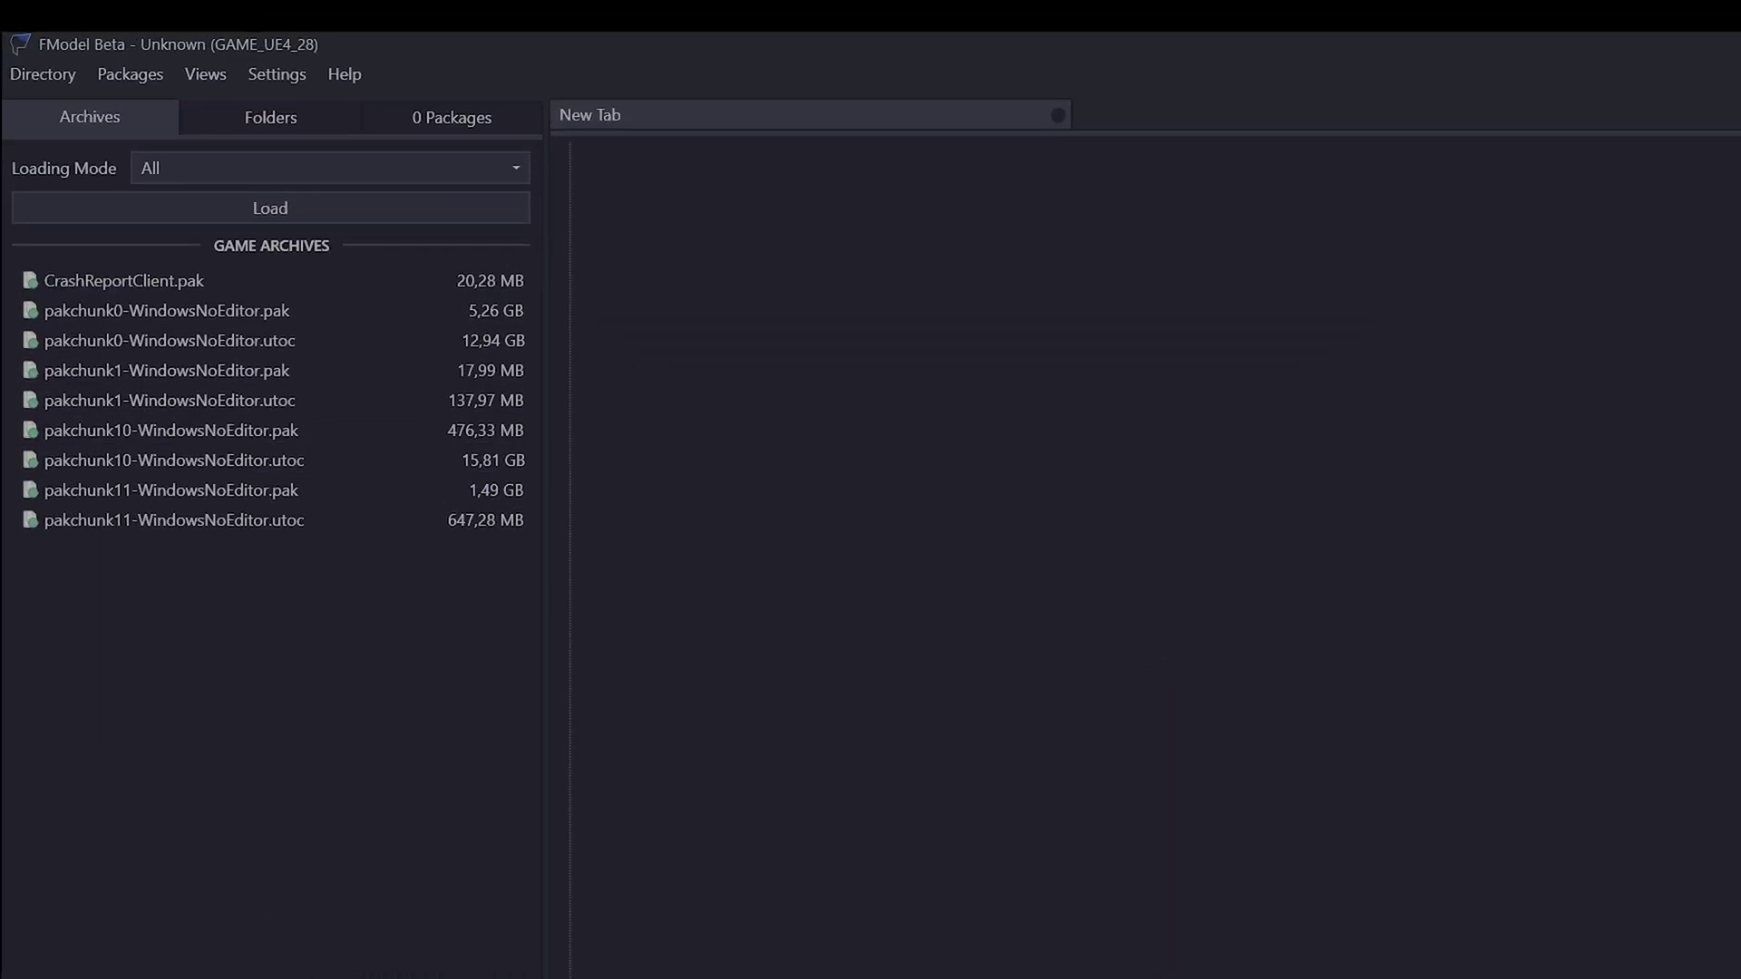
click(245, 211)
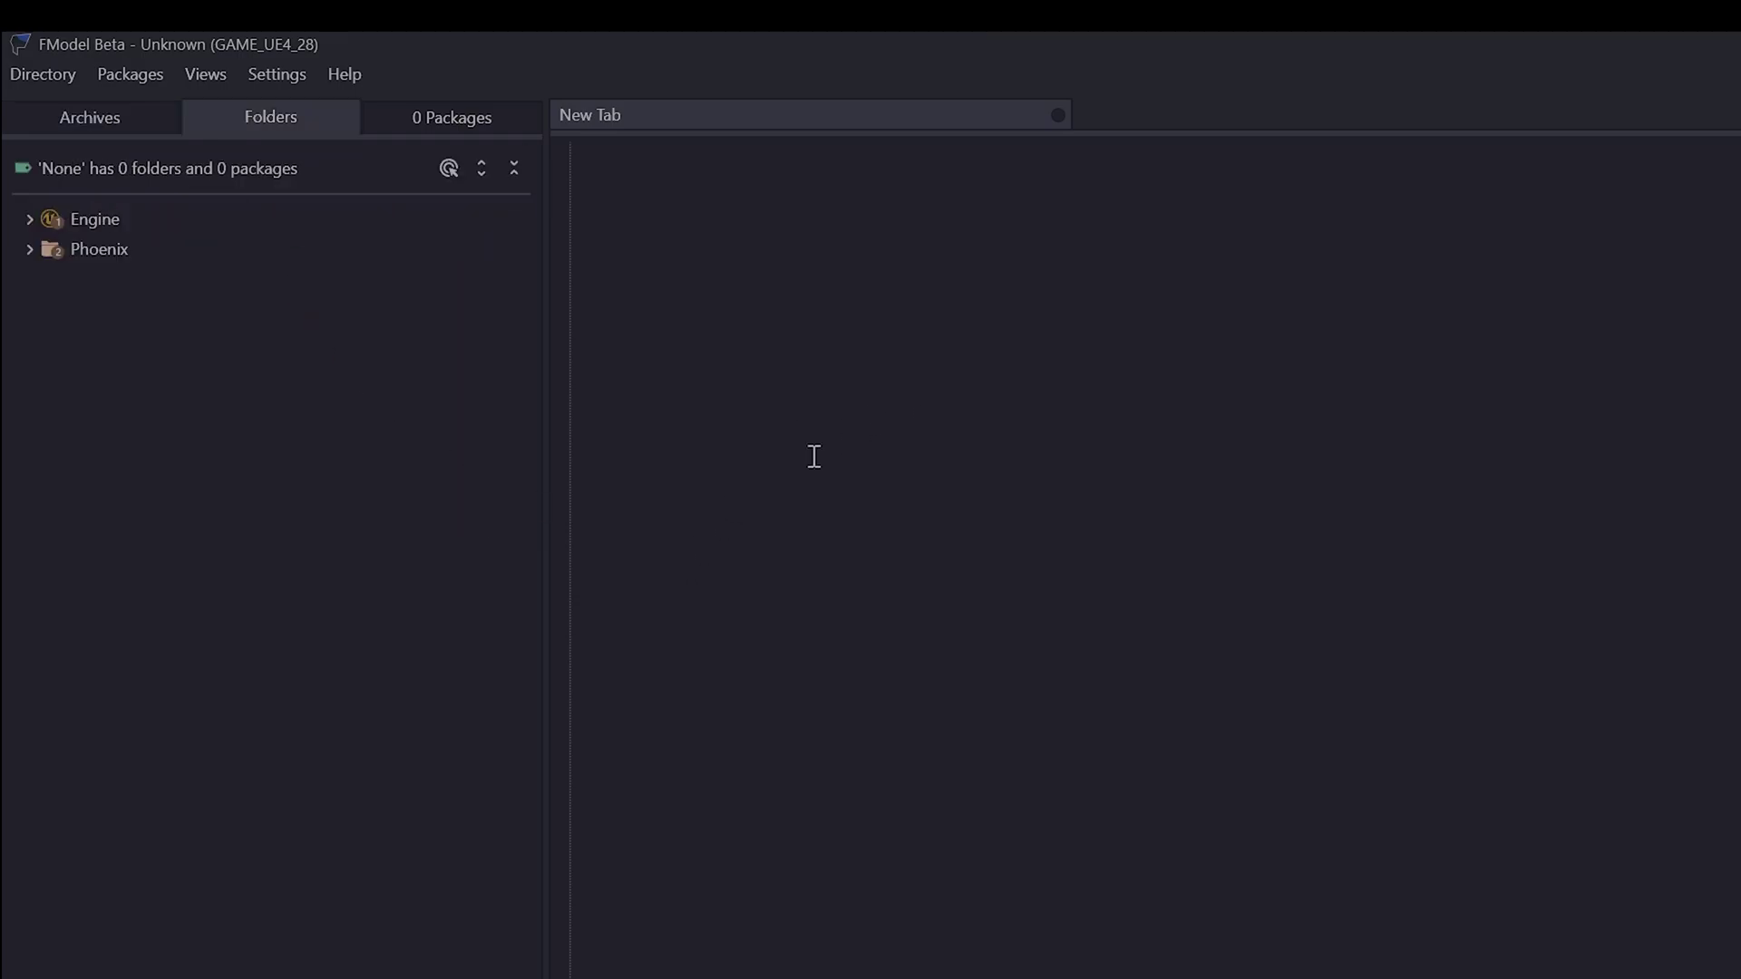
double_click(165, 248)
double_click(231, 313)
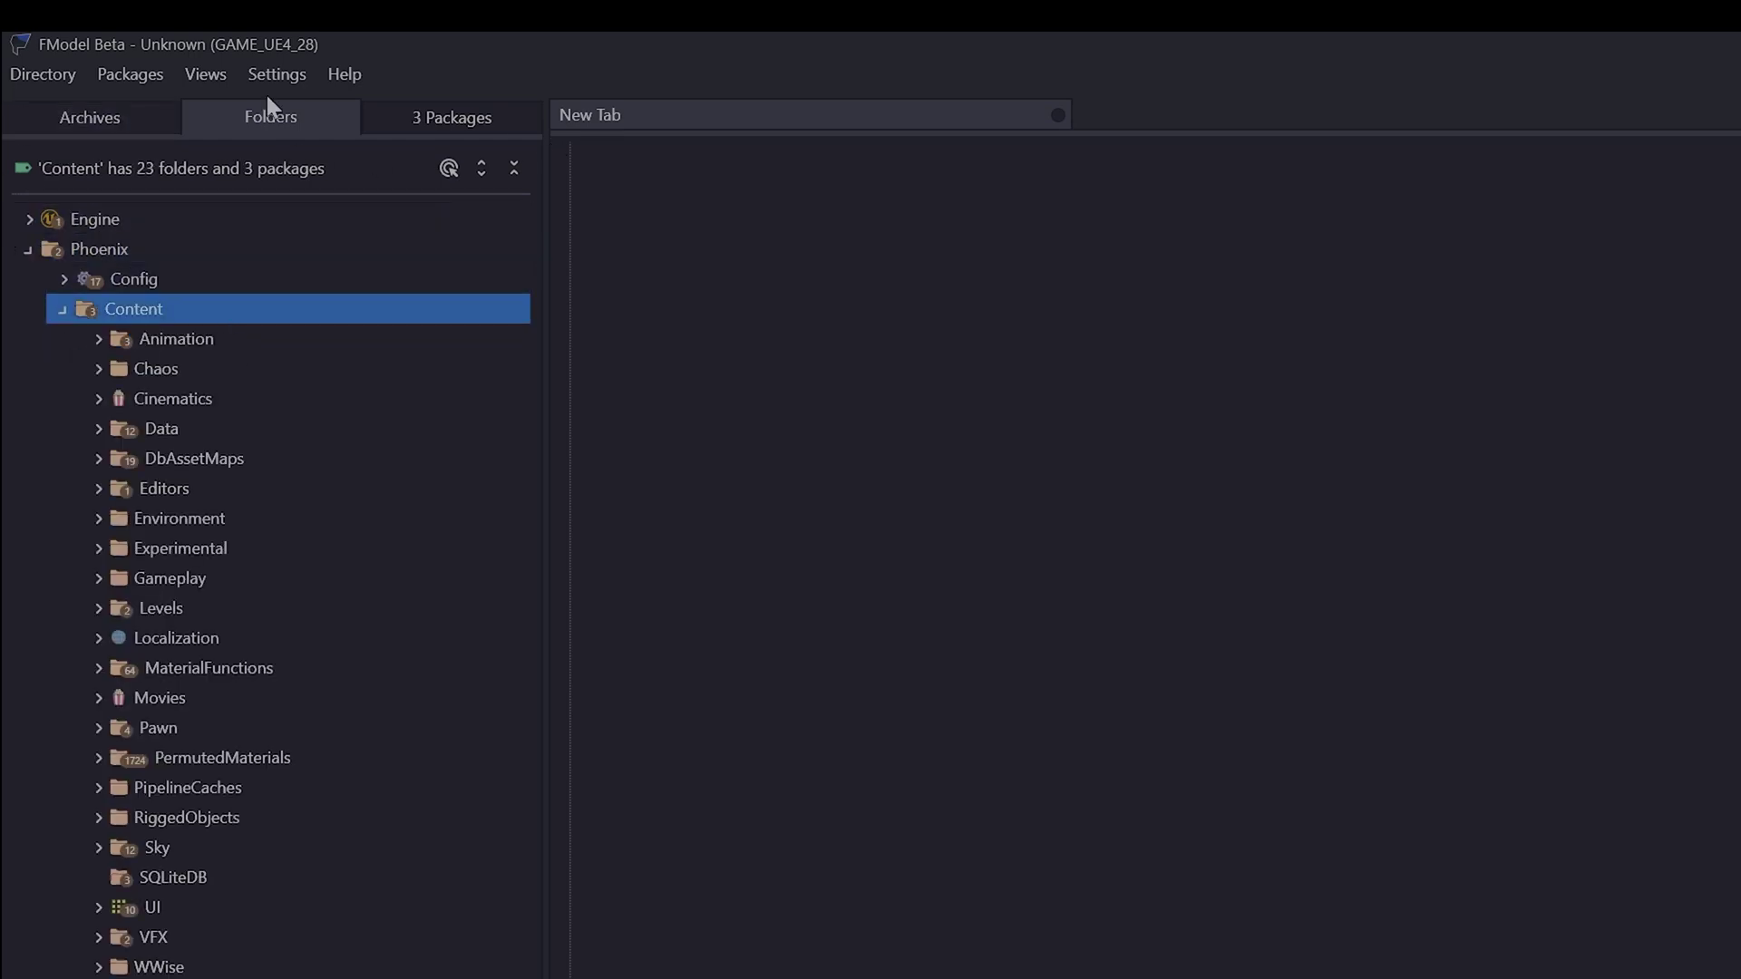
Step: Search packages for .umap files and scroll through the results
click(184, 75)
click(150, 108)
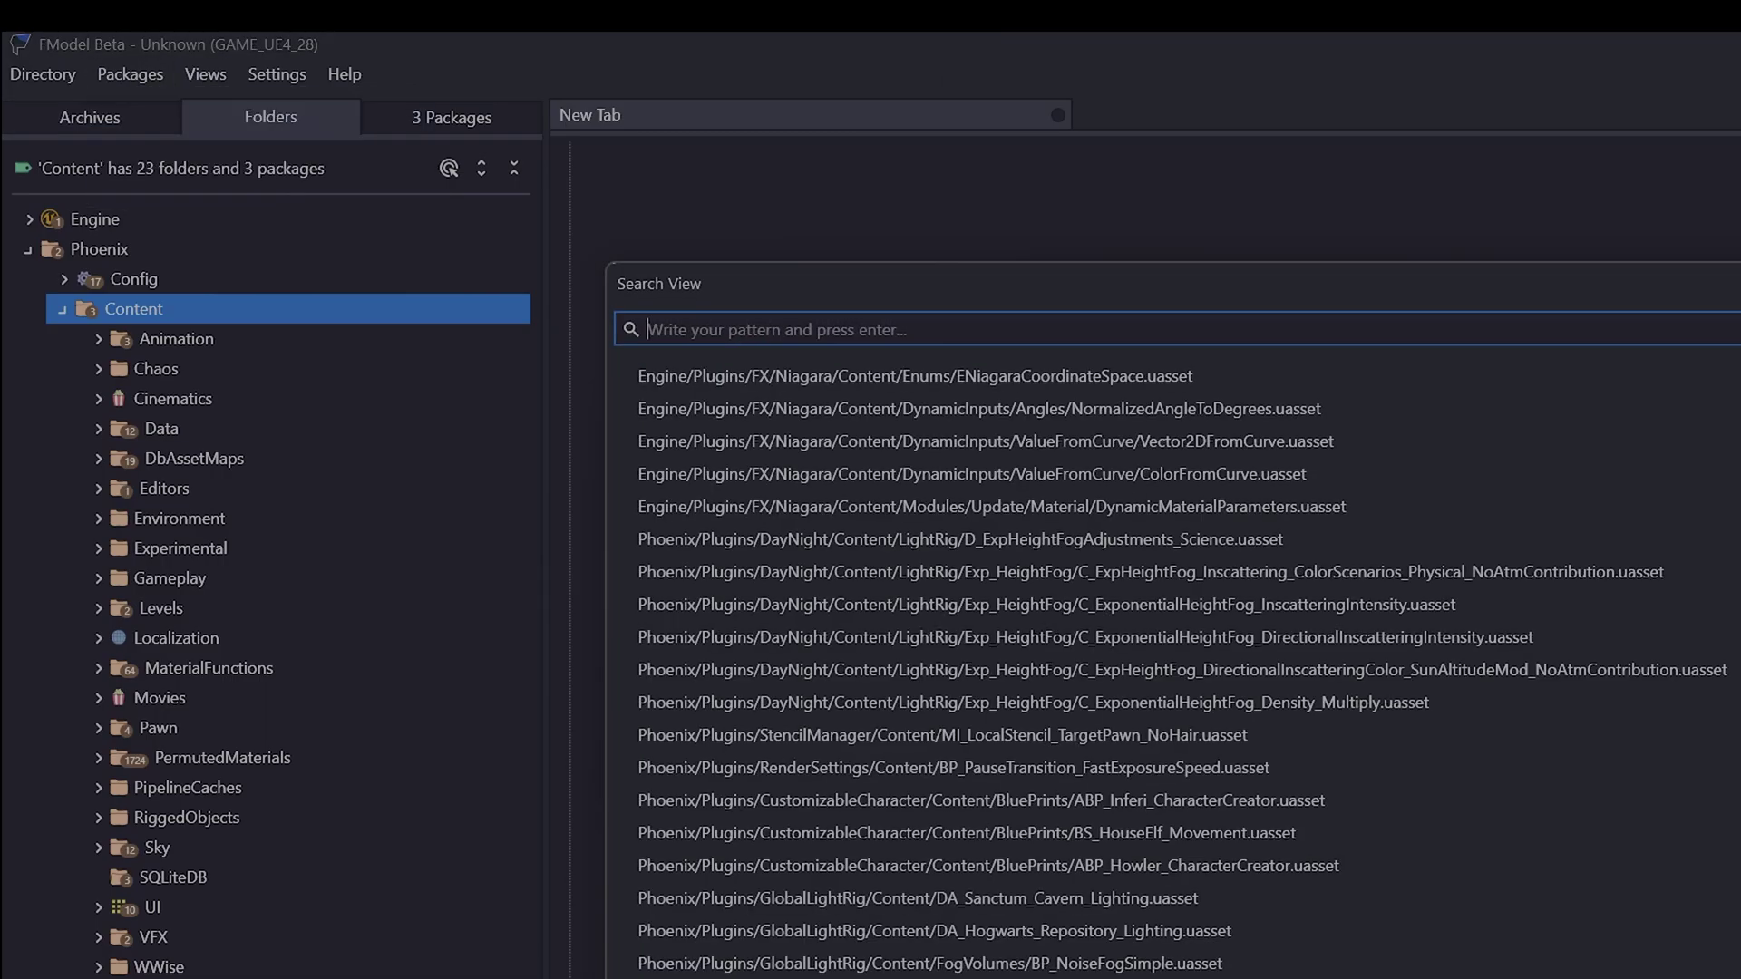
text(.umap)
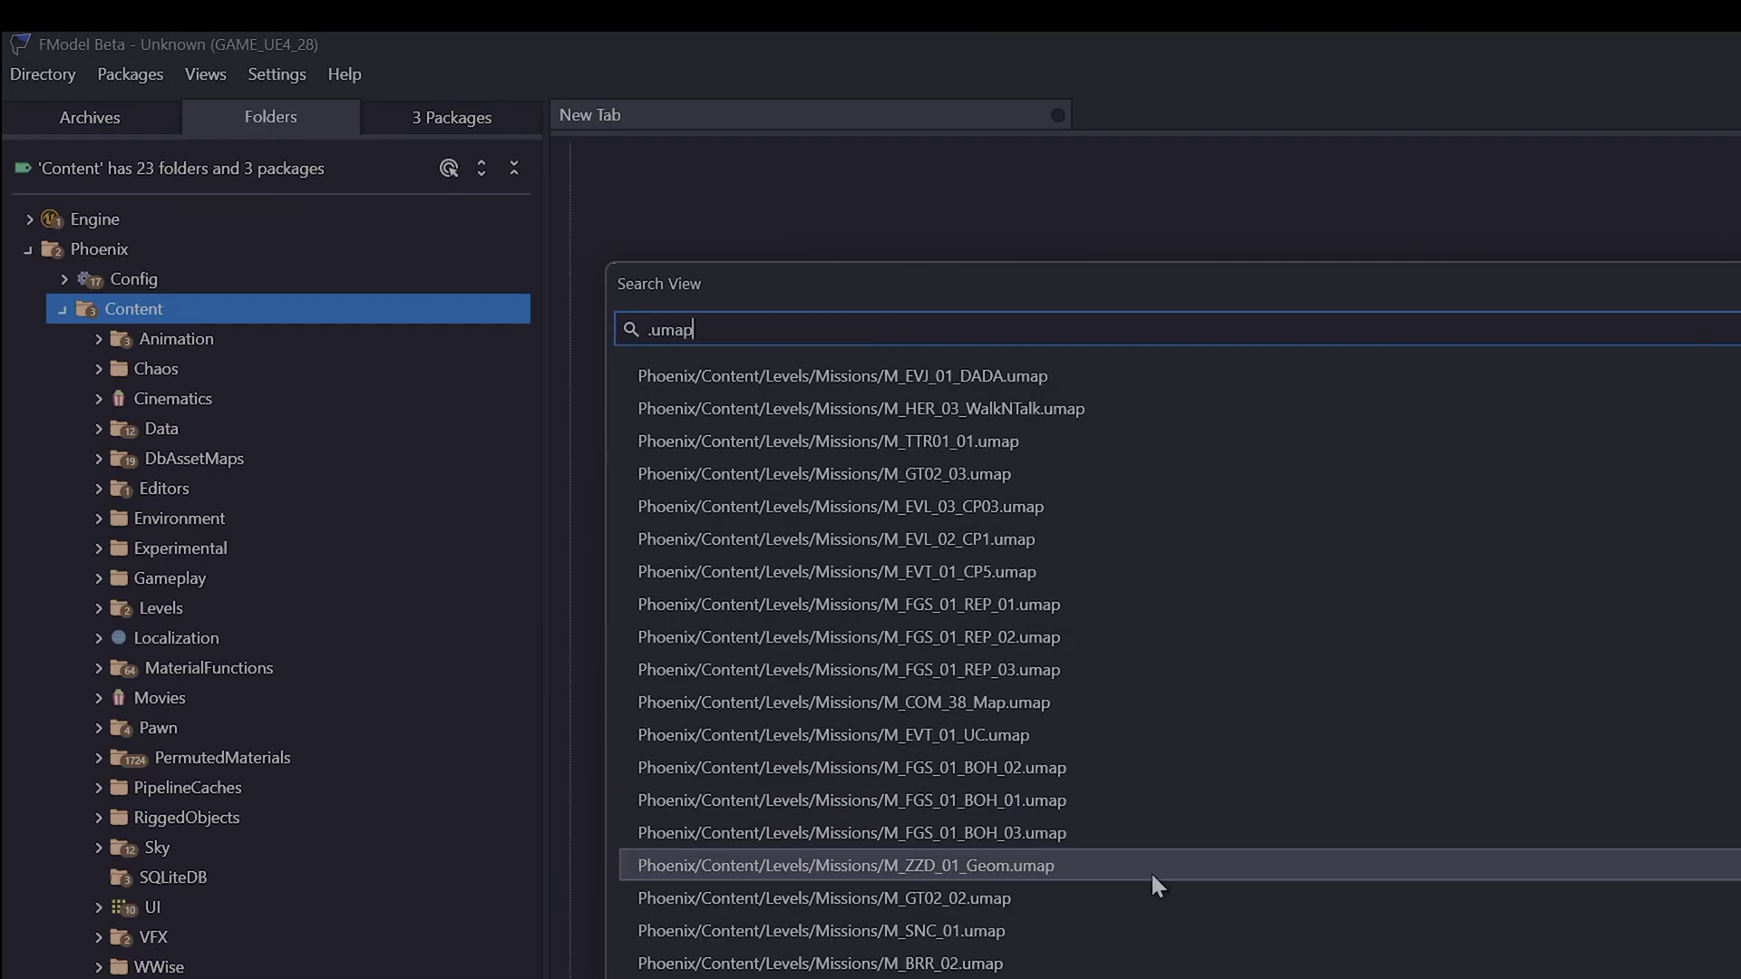
scroll(1169, 671, down, 5)
scroll(1169, 671, up, 6)
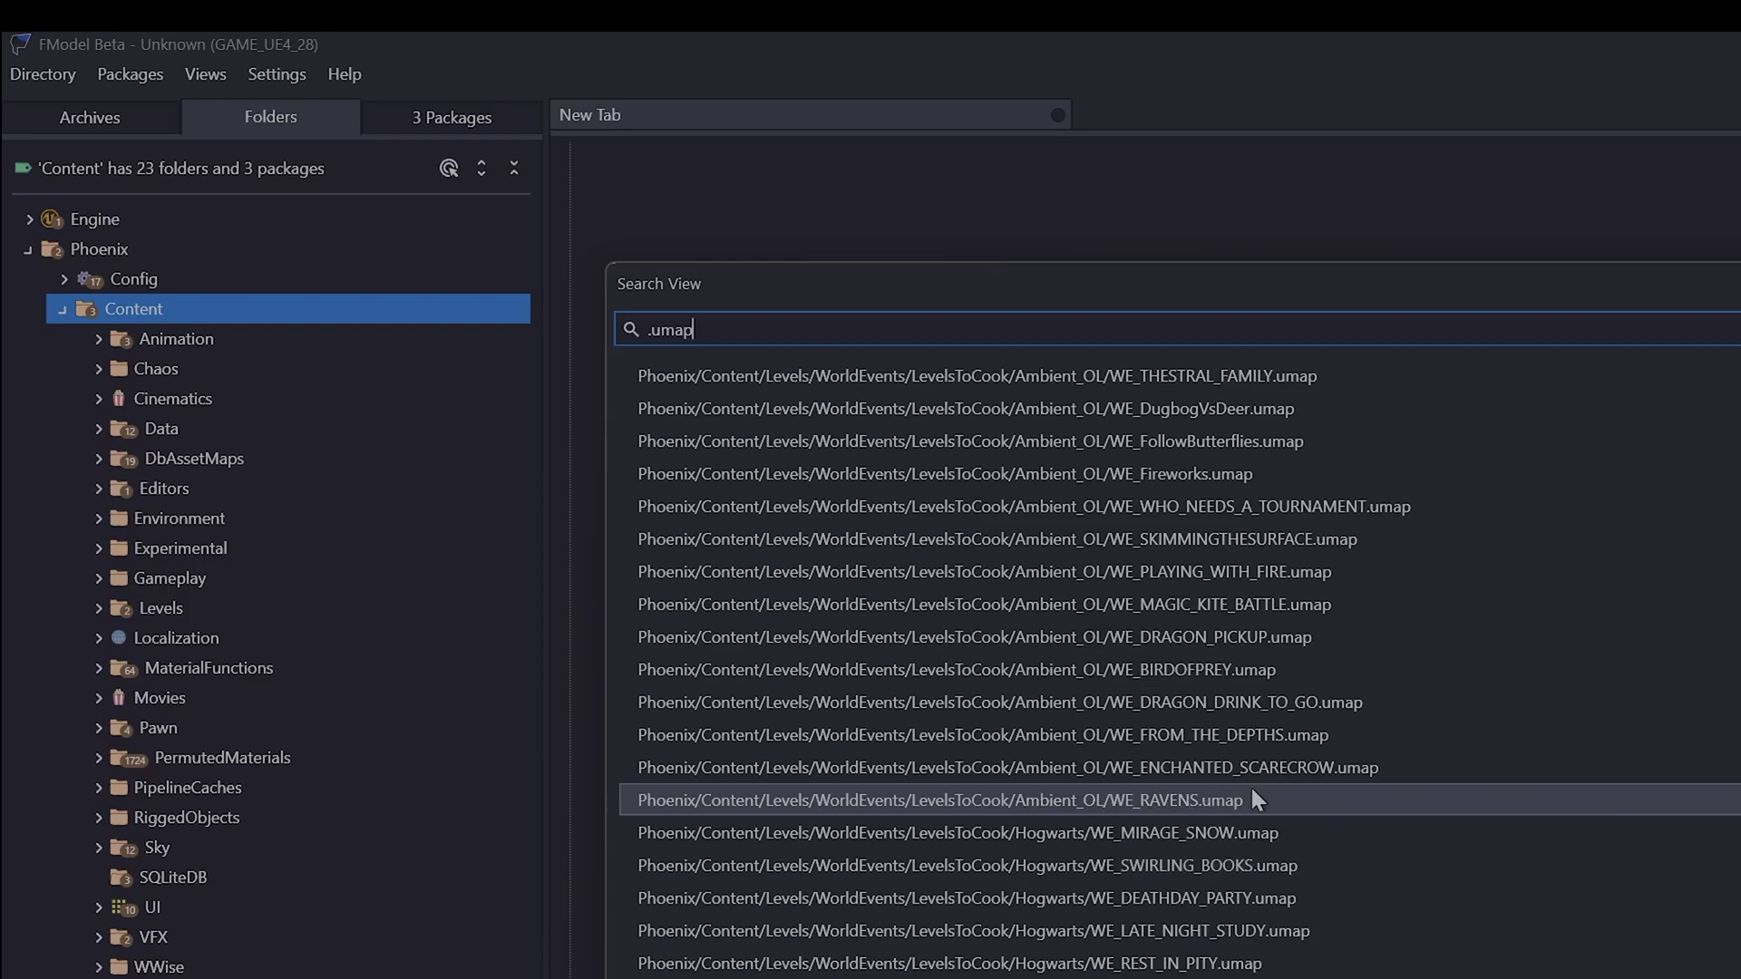
scroll(1252, 797, down, 10)
scroll(1256, 816, down, 5)
scroll(1271, 867, down, 5)
scroll(1271, 867, down, 5)
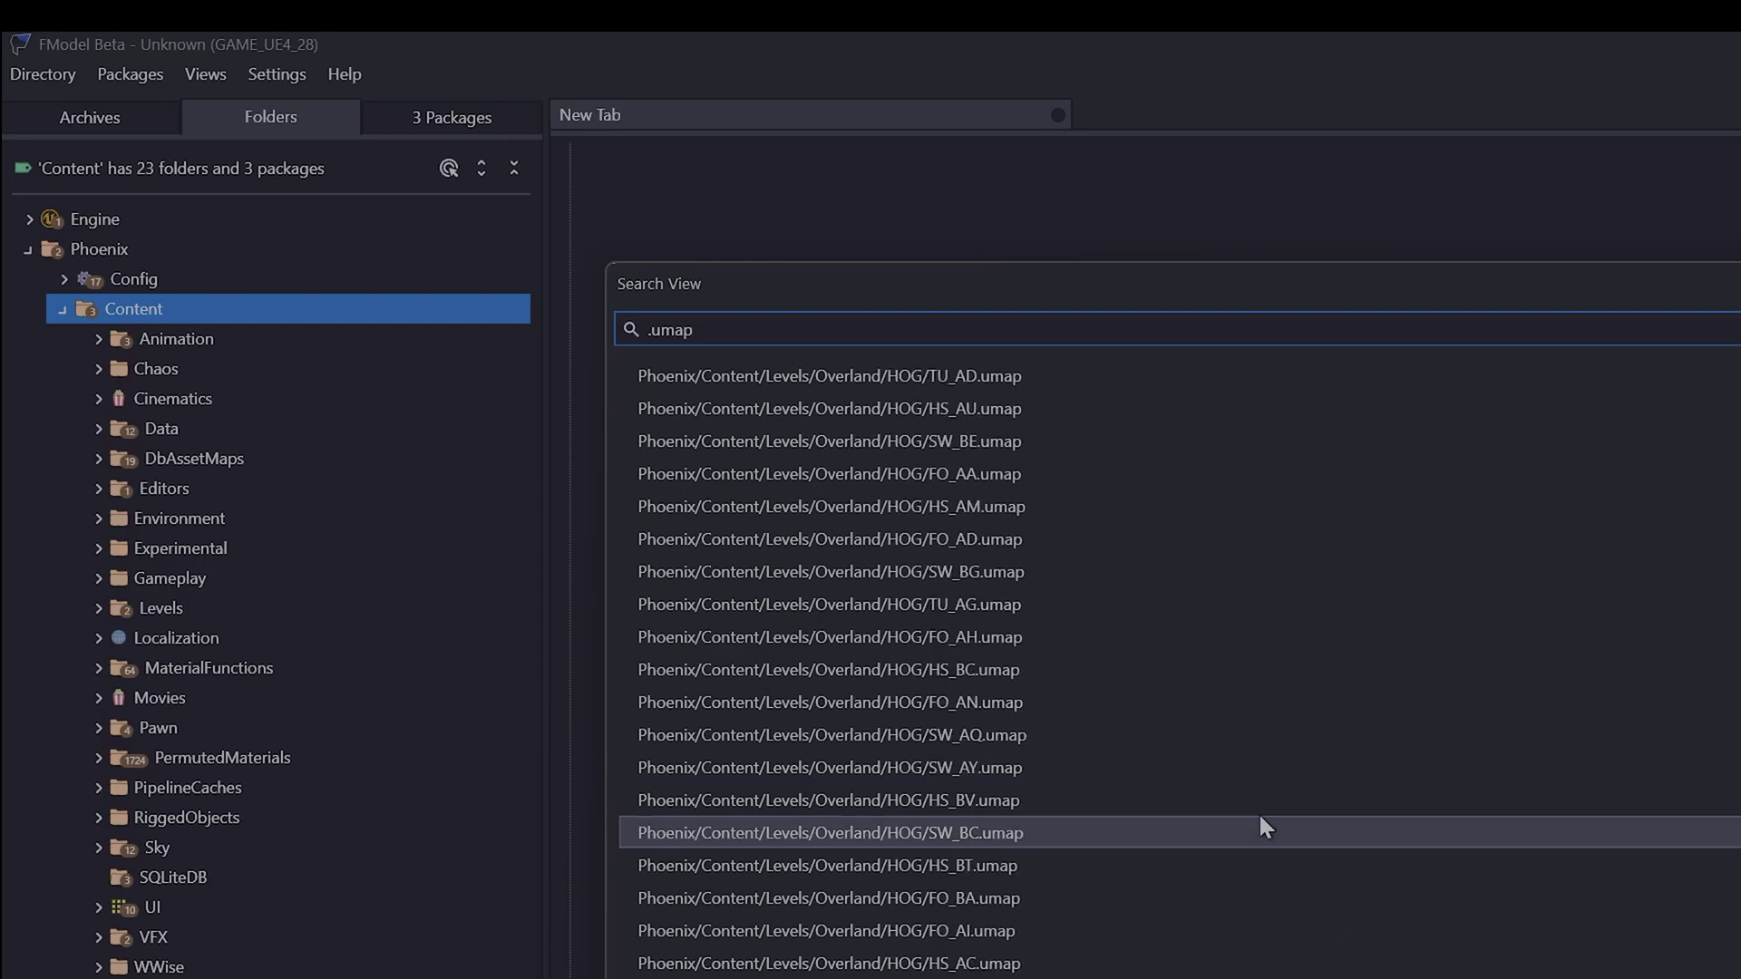
scroll(1233, 725, down, 3)
Step: Try a 3broom.umap search, then rerun .umap and scroll to the SUB_ThreeBroomsticks maps
key(ctrl+a)
text(3broom)
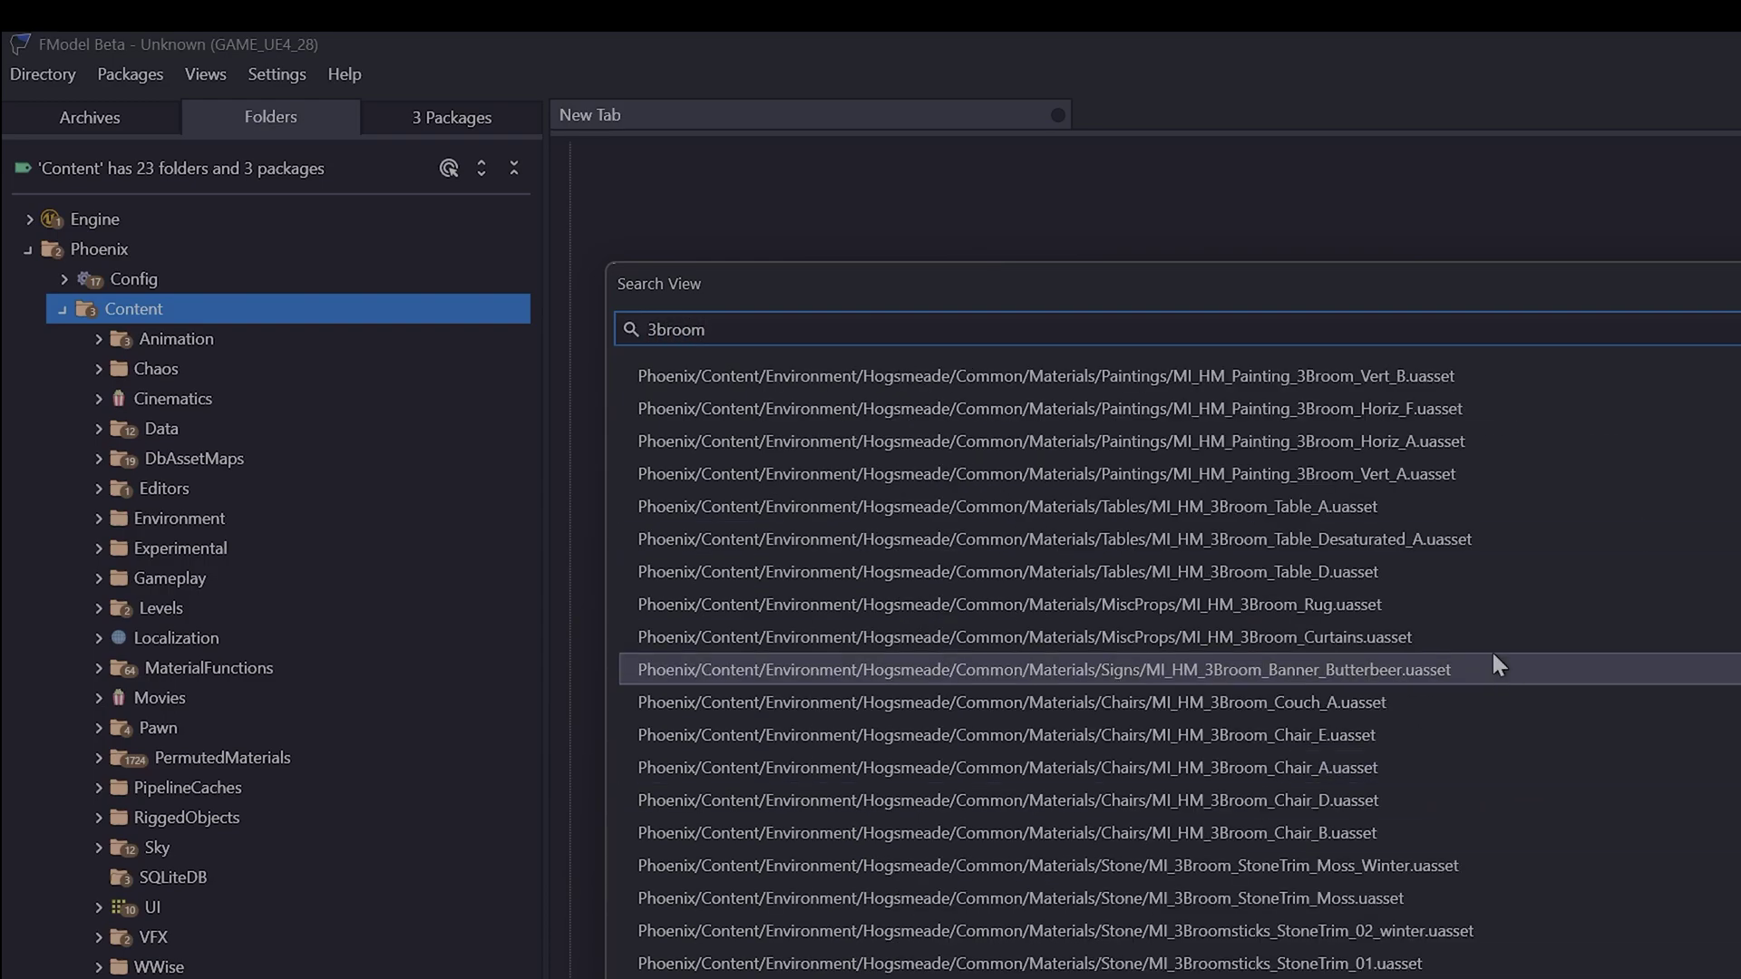
text(.umap)
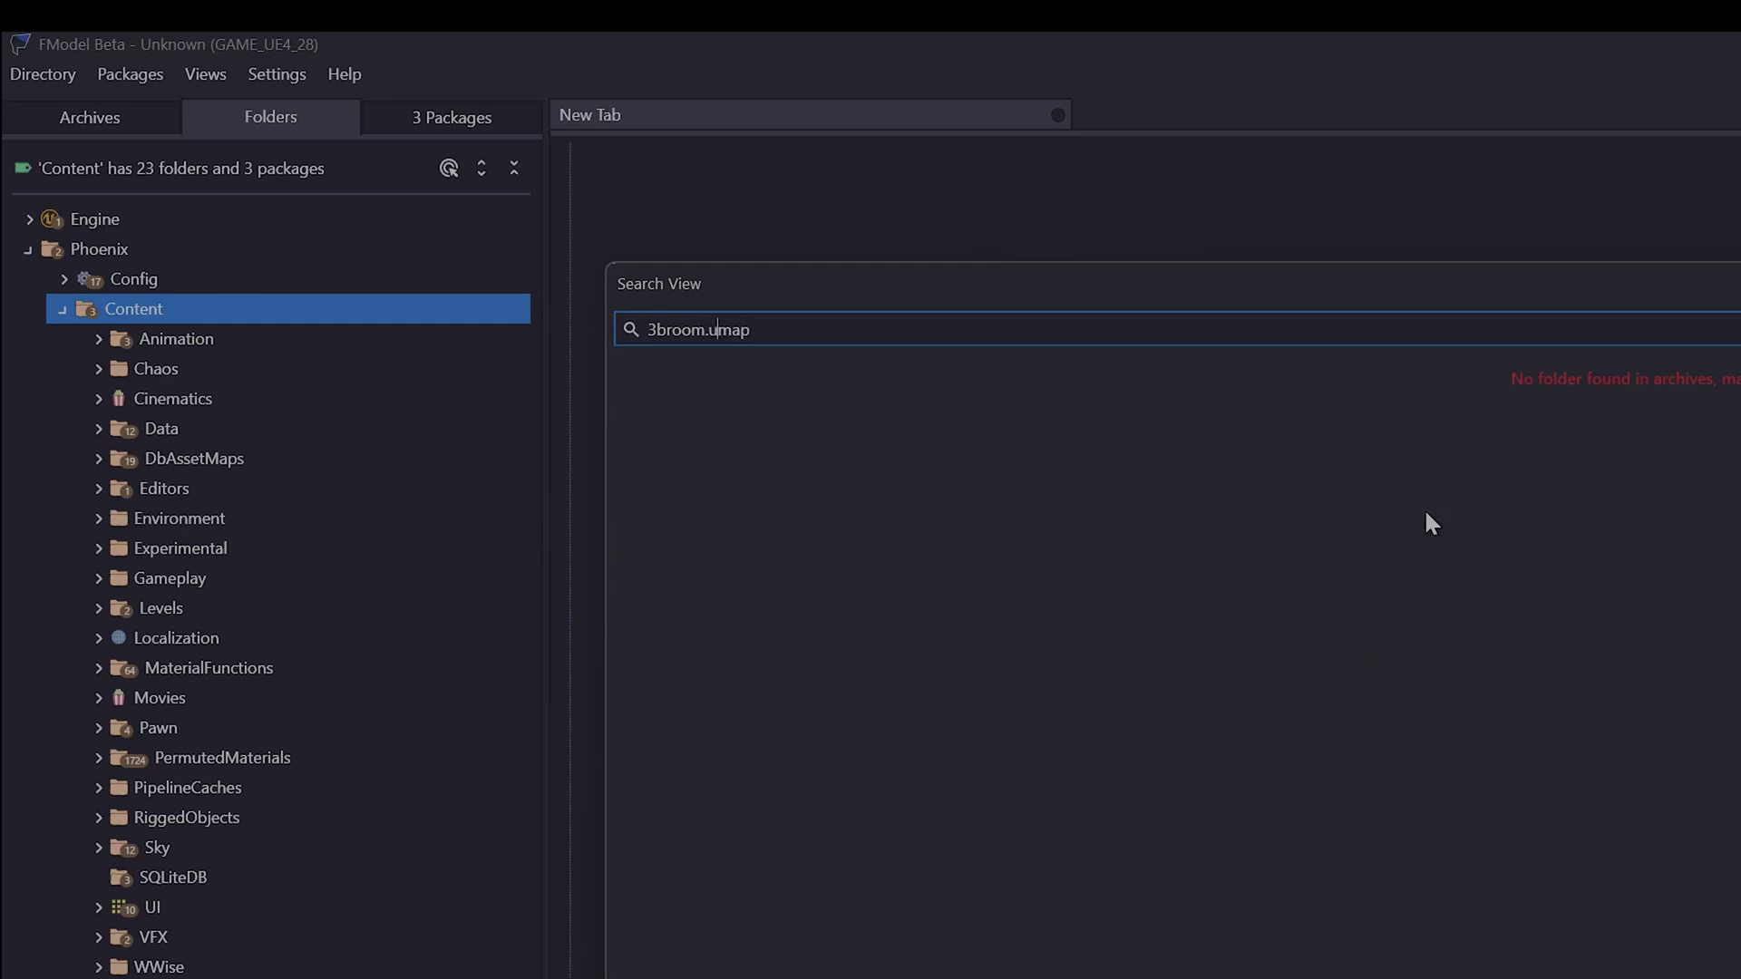
key(ctrl+a)
key(BackSpace)
text(.umap)
key(Return)
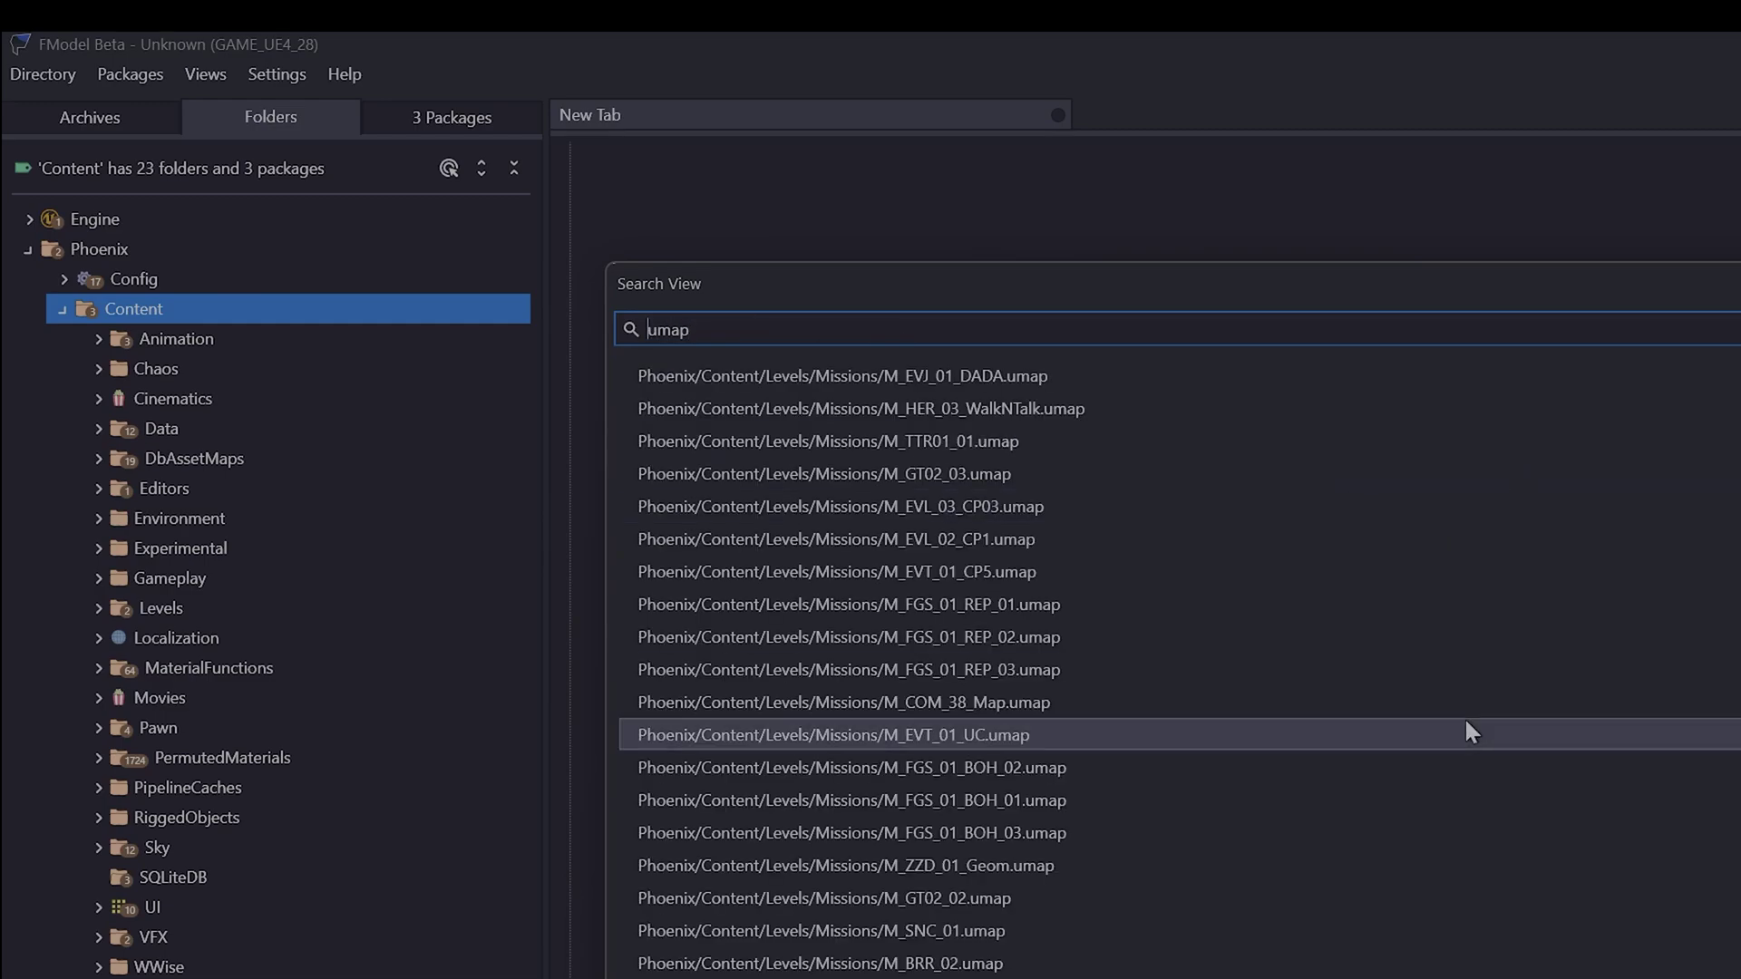
scroll(1682, 835, down, 5)
scroll(1676, 840, down, 5)
scroll(1624, 845, down, 5)
scroll(1612, 830, down, 5)
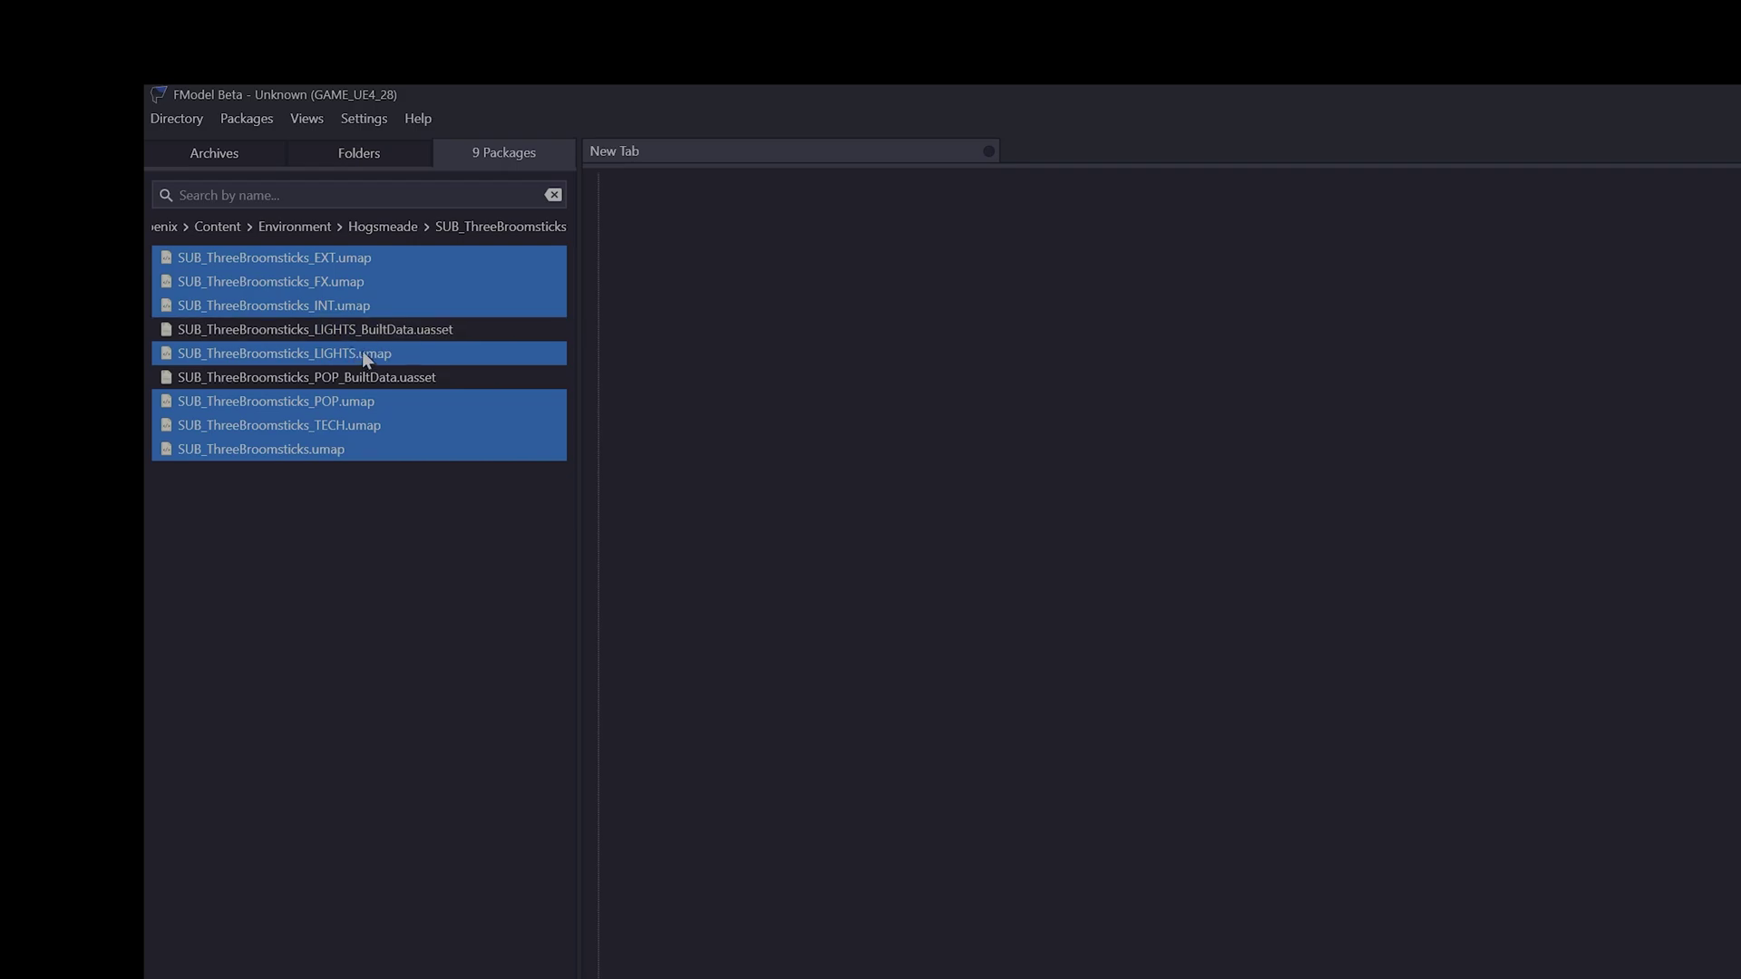
Step: Extract the selected .umap files in a new tab, starting with SUB_ThreeBroomsticks_EXT.umap
right_click(407, 274)
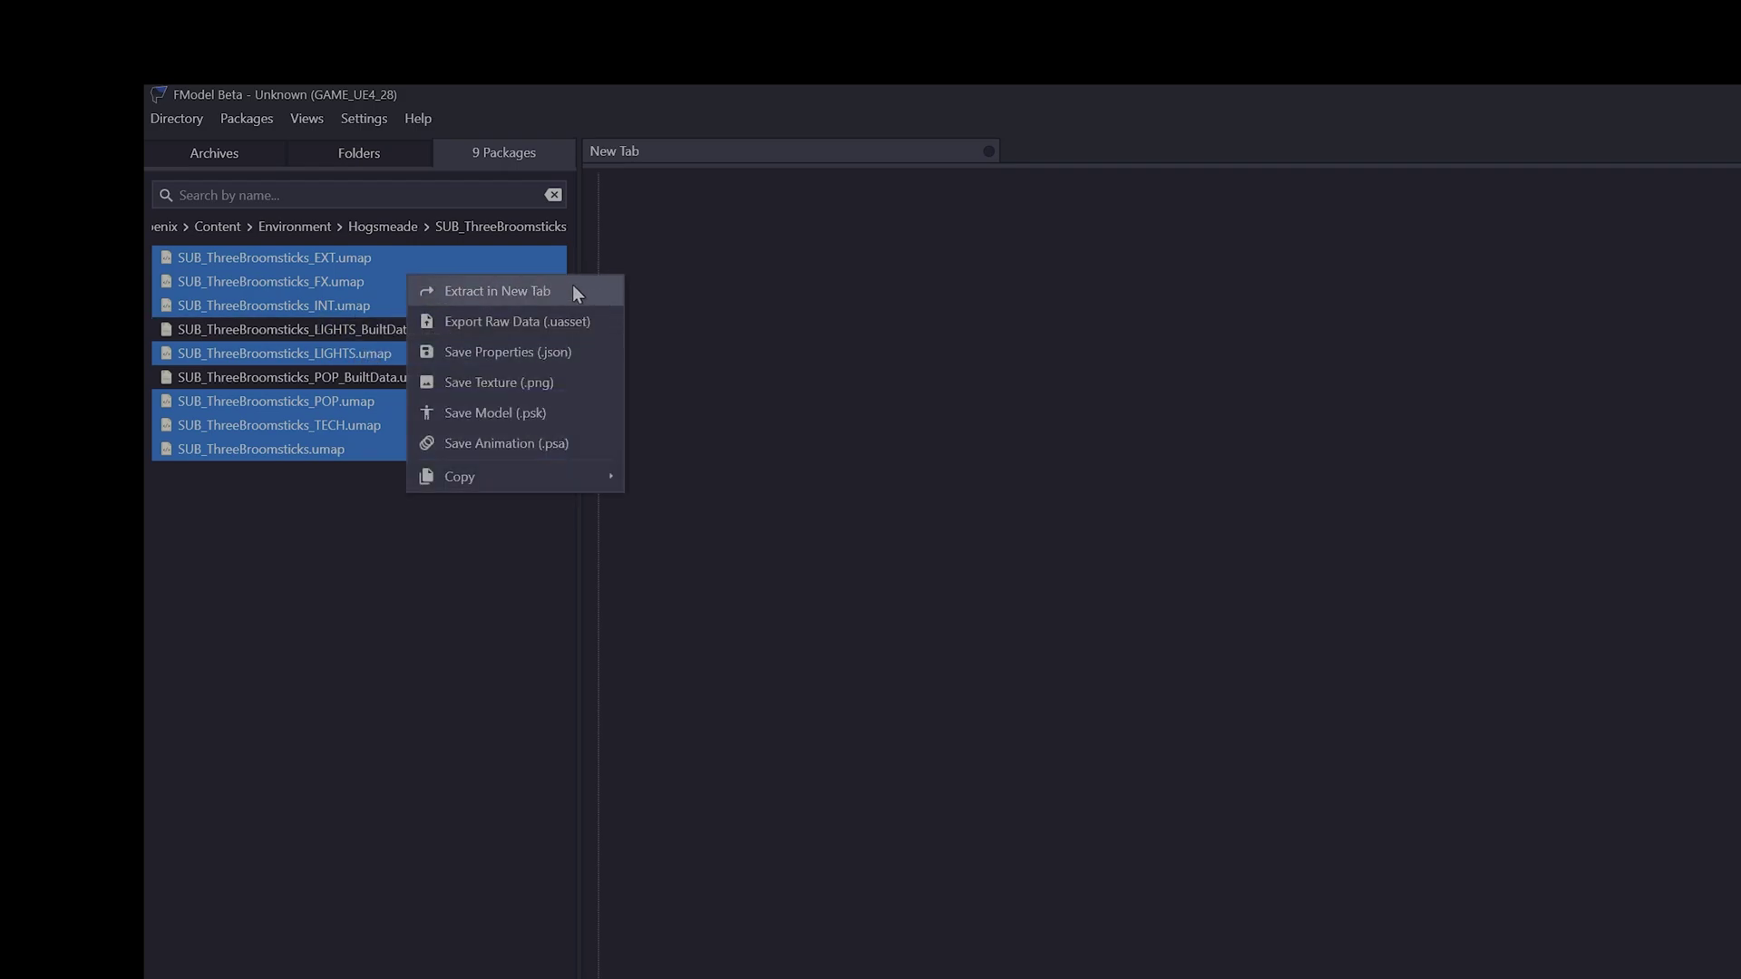
click(577, 351)
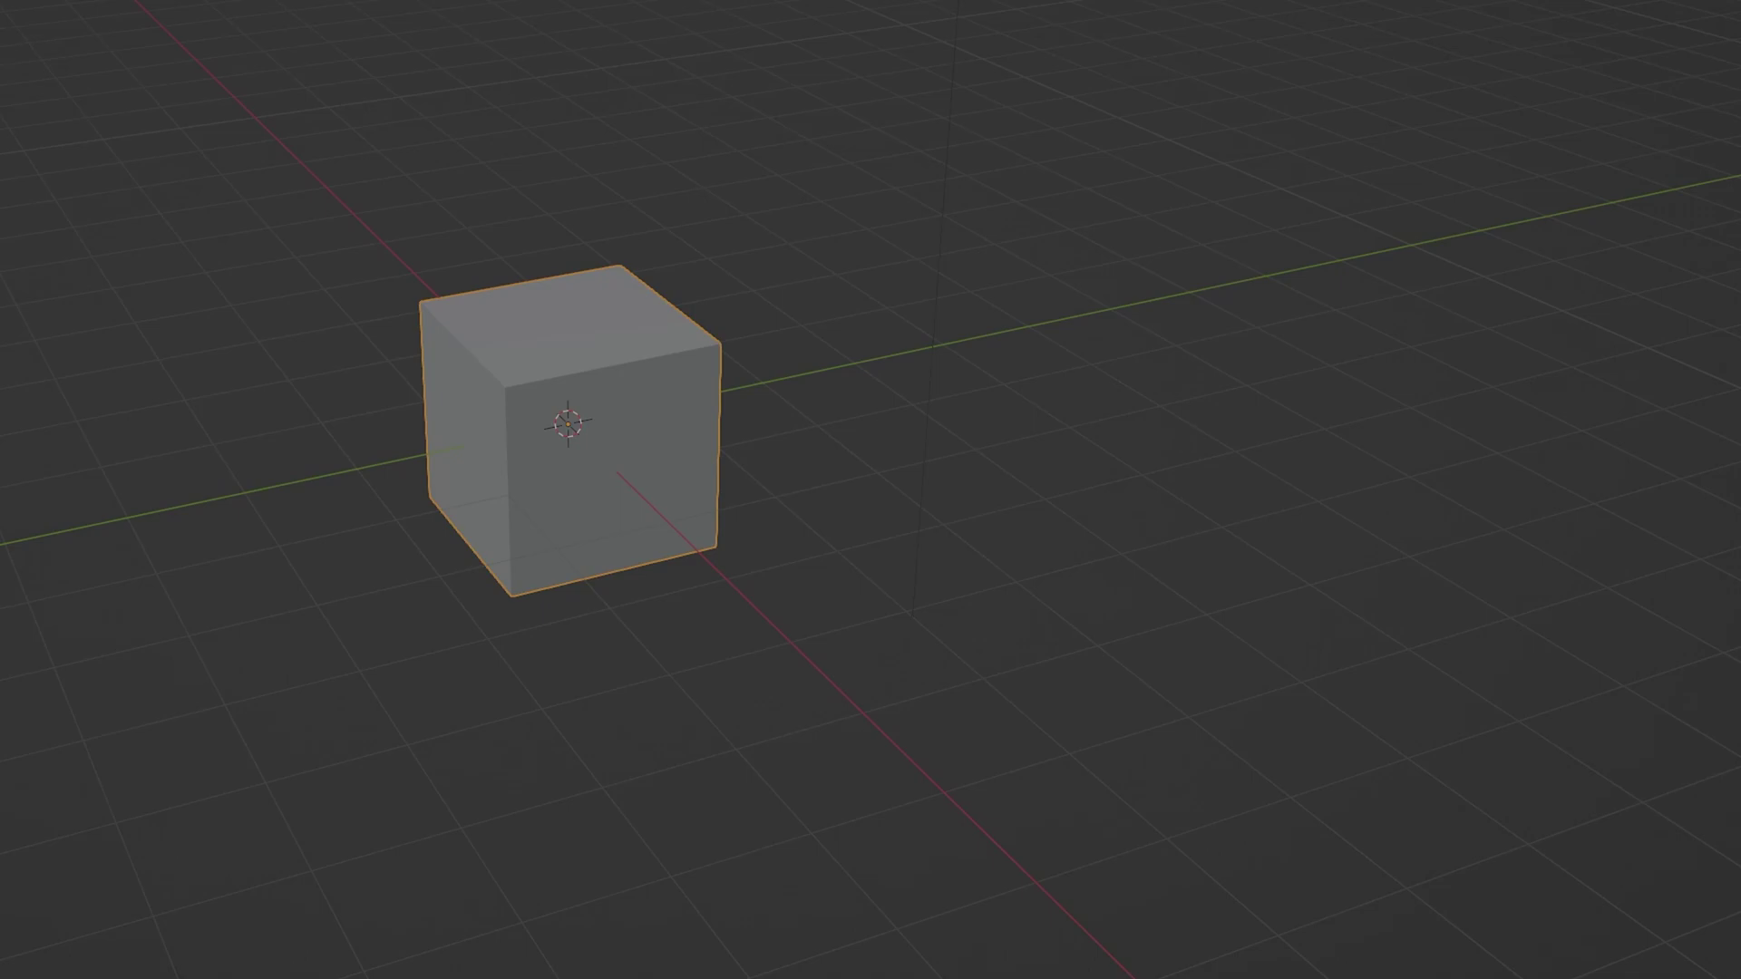
Step: Delete the default cube and bring up the Scripting workspace's script browser
key(x)
click(780, 223)
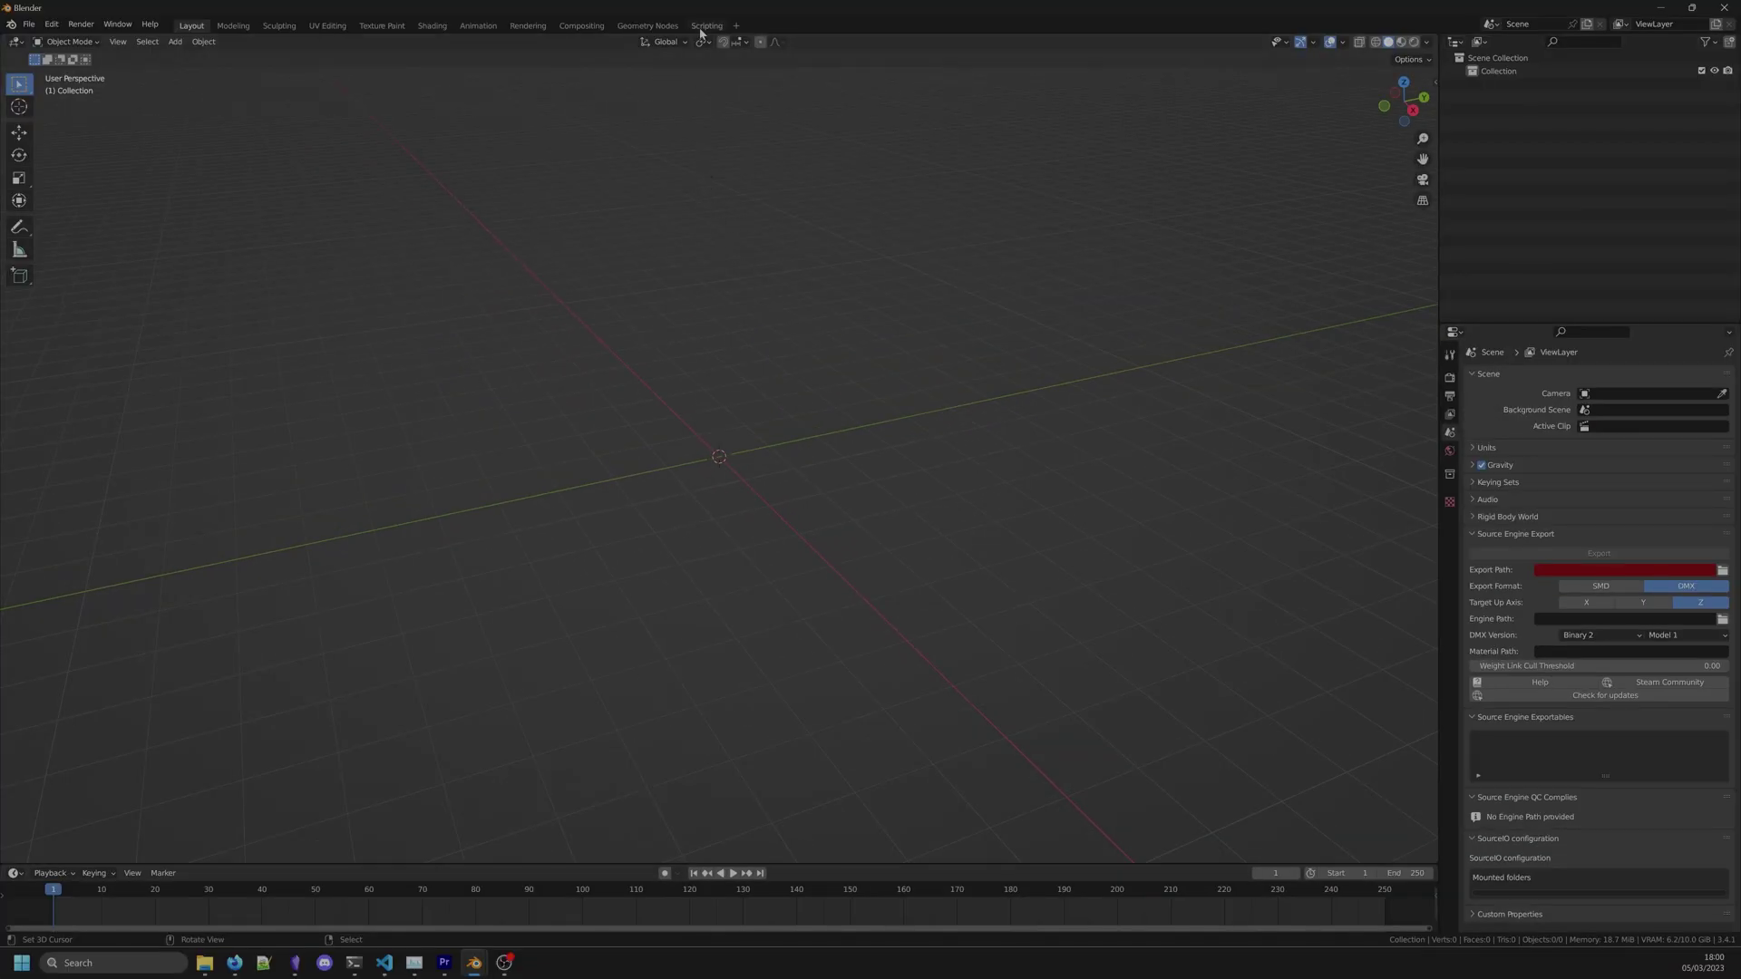
click(706, 26)
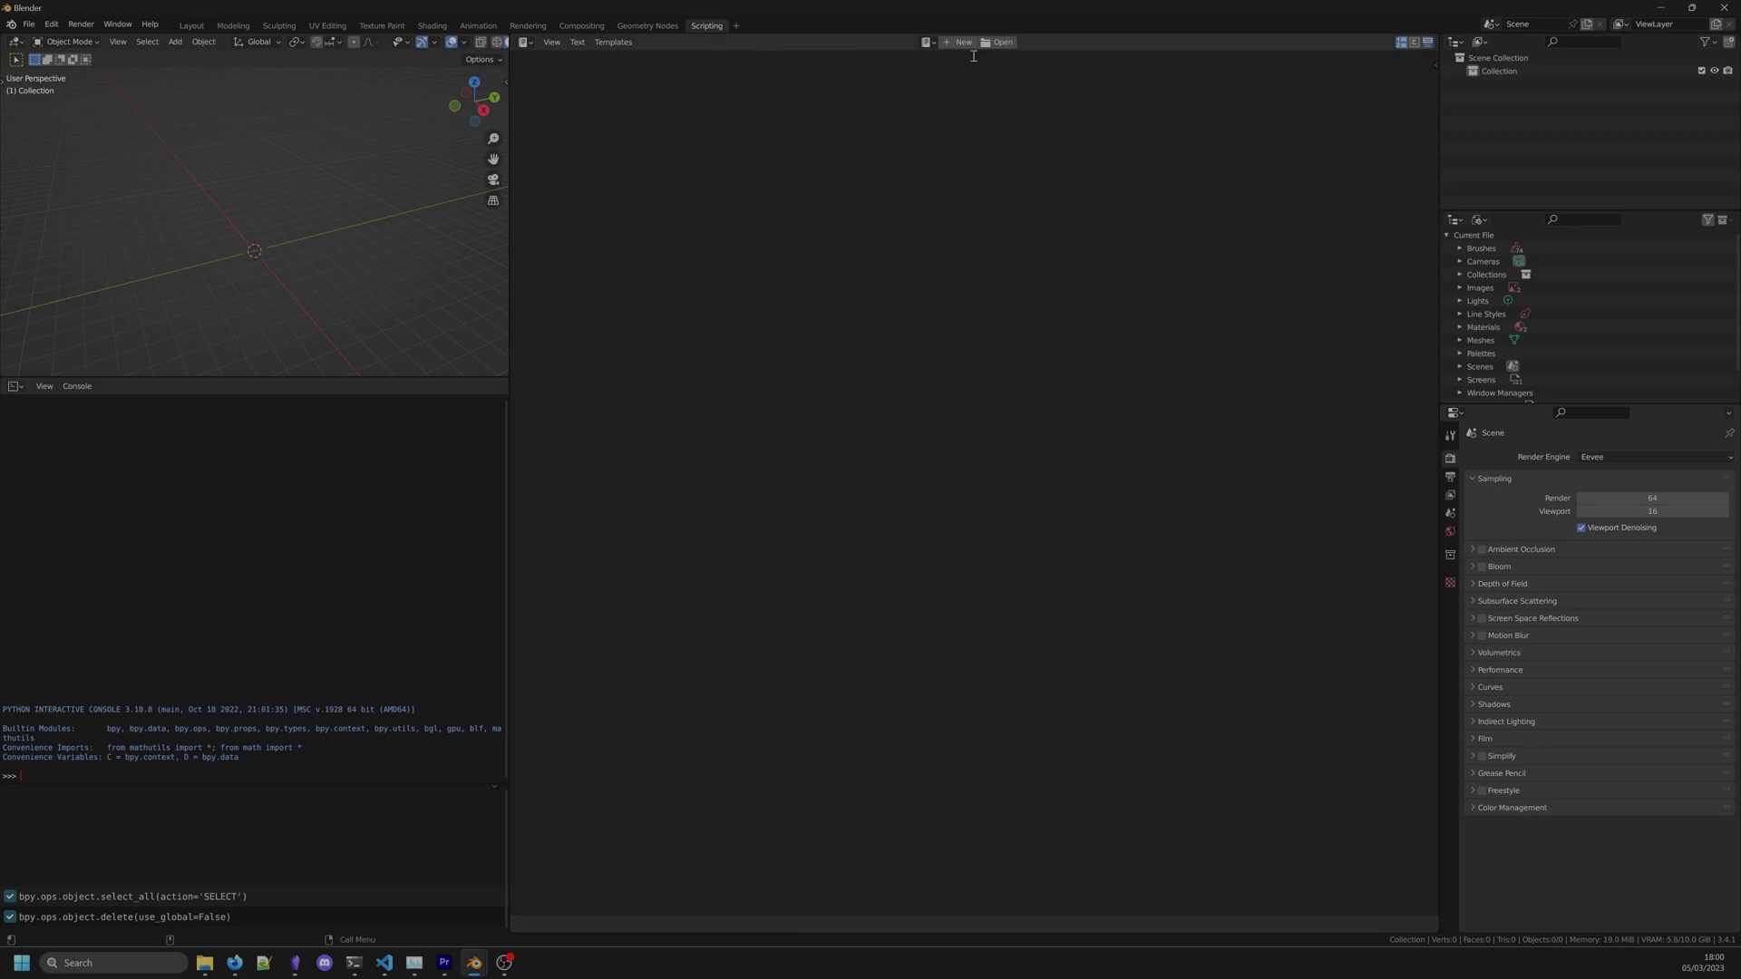
click(998, 42)
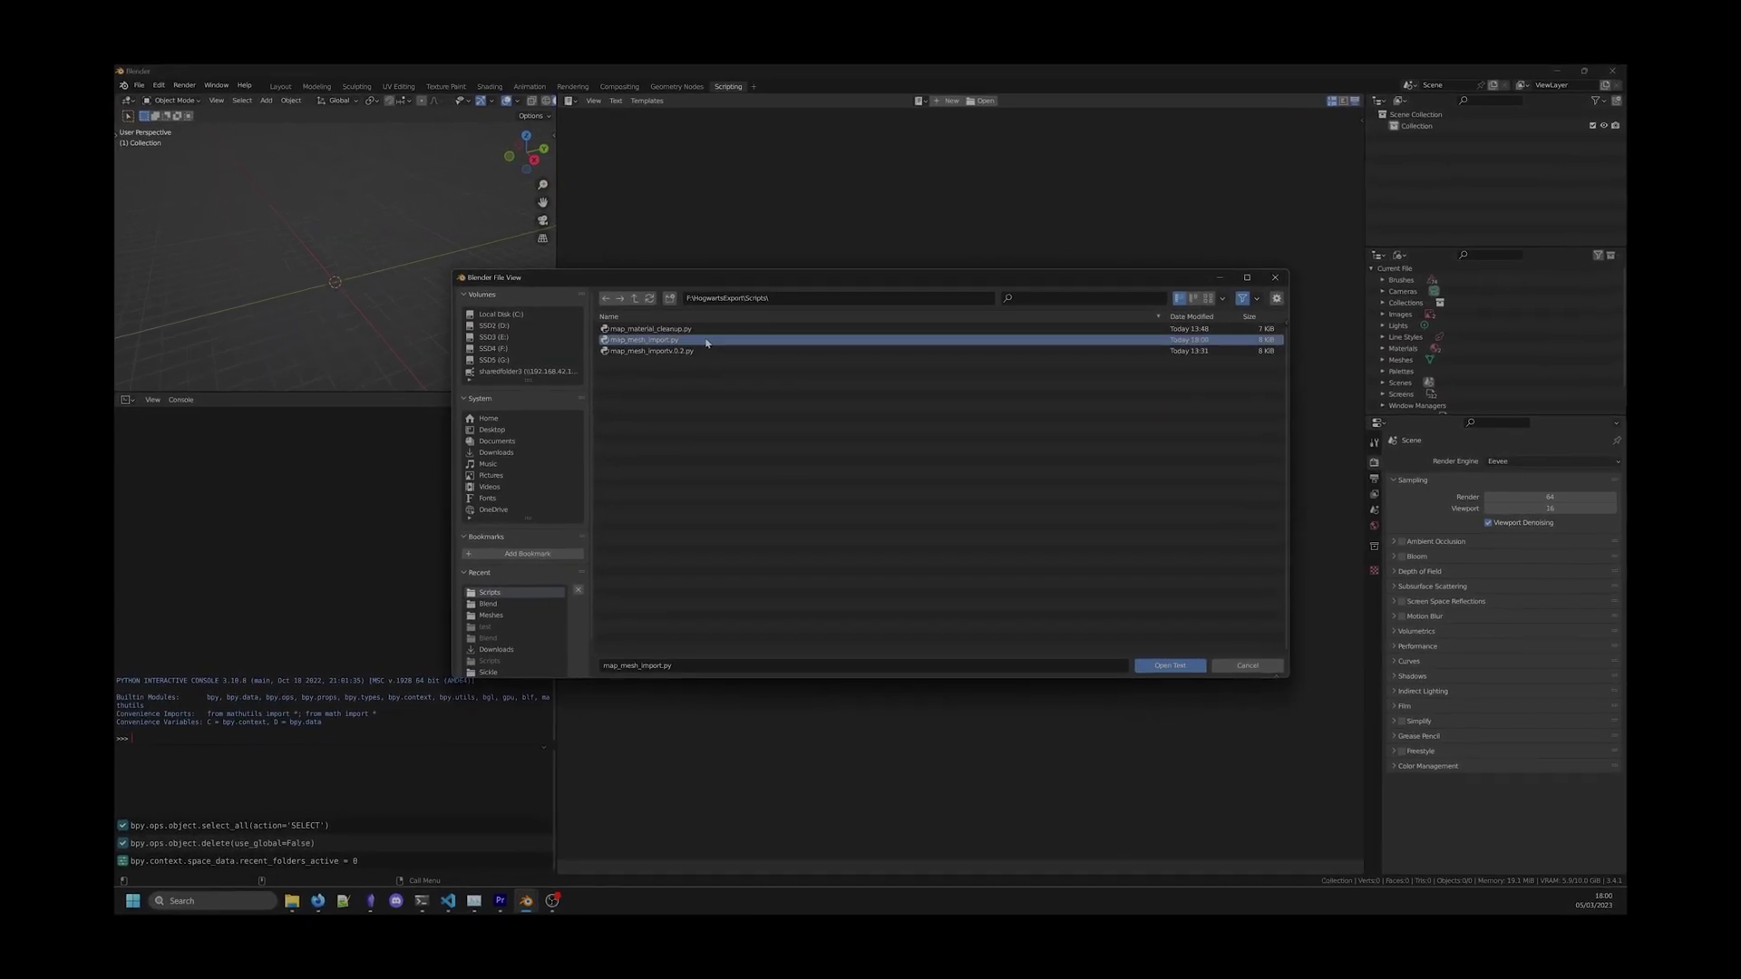
Step: Open map_mesh_import.py and review its map_json, base_dir and asset_sub_dir settings
double_click(705, 343)
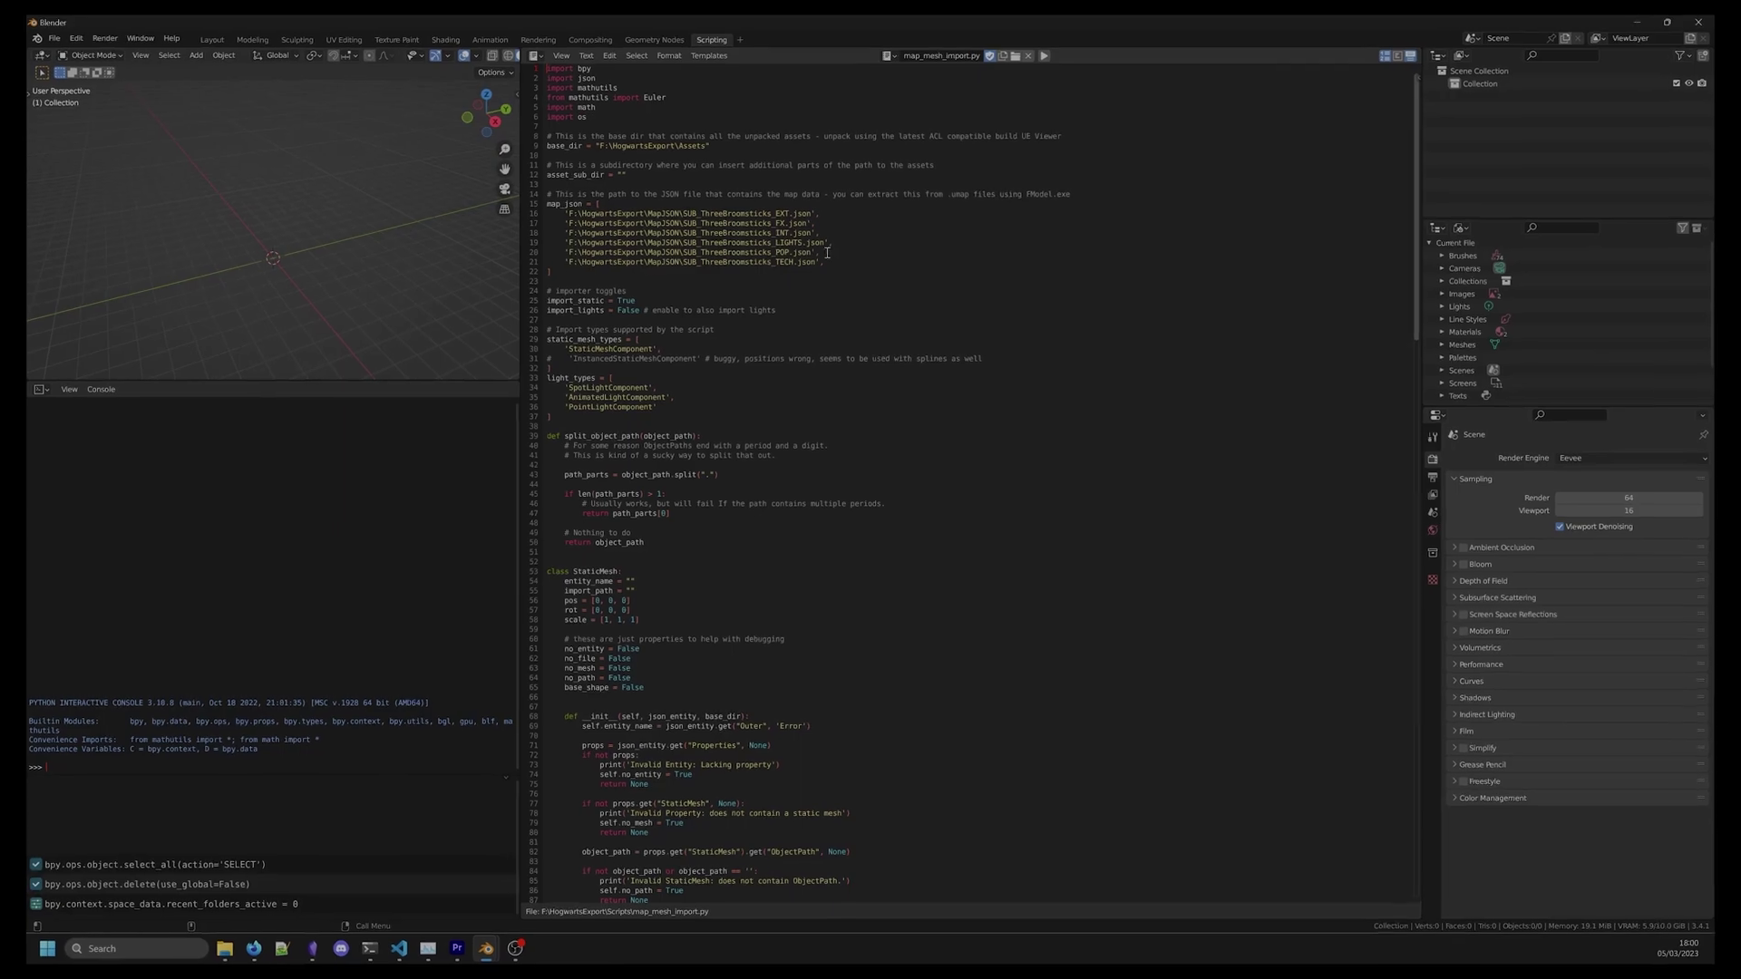
drag(825, 261, 850, 203)
click(870, 246)
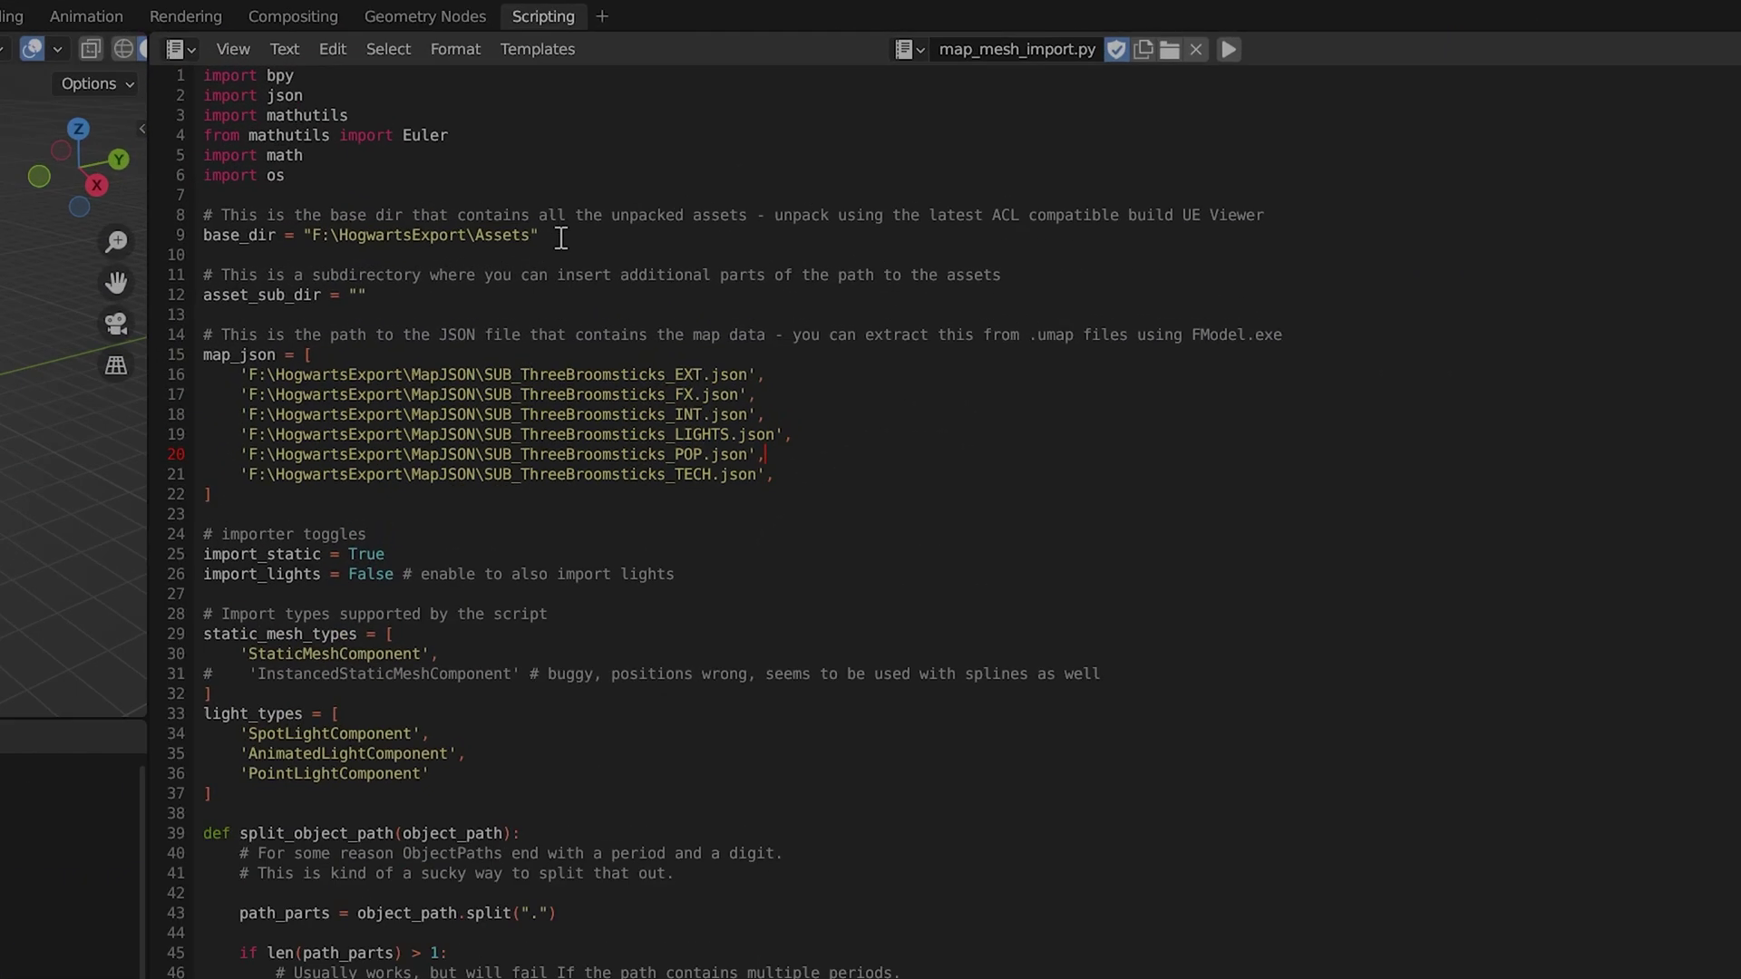
drag(704, 135, 513, 143)
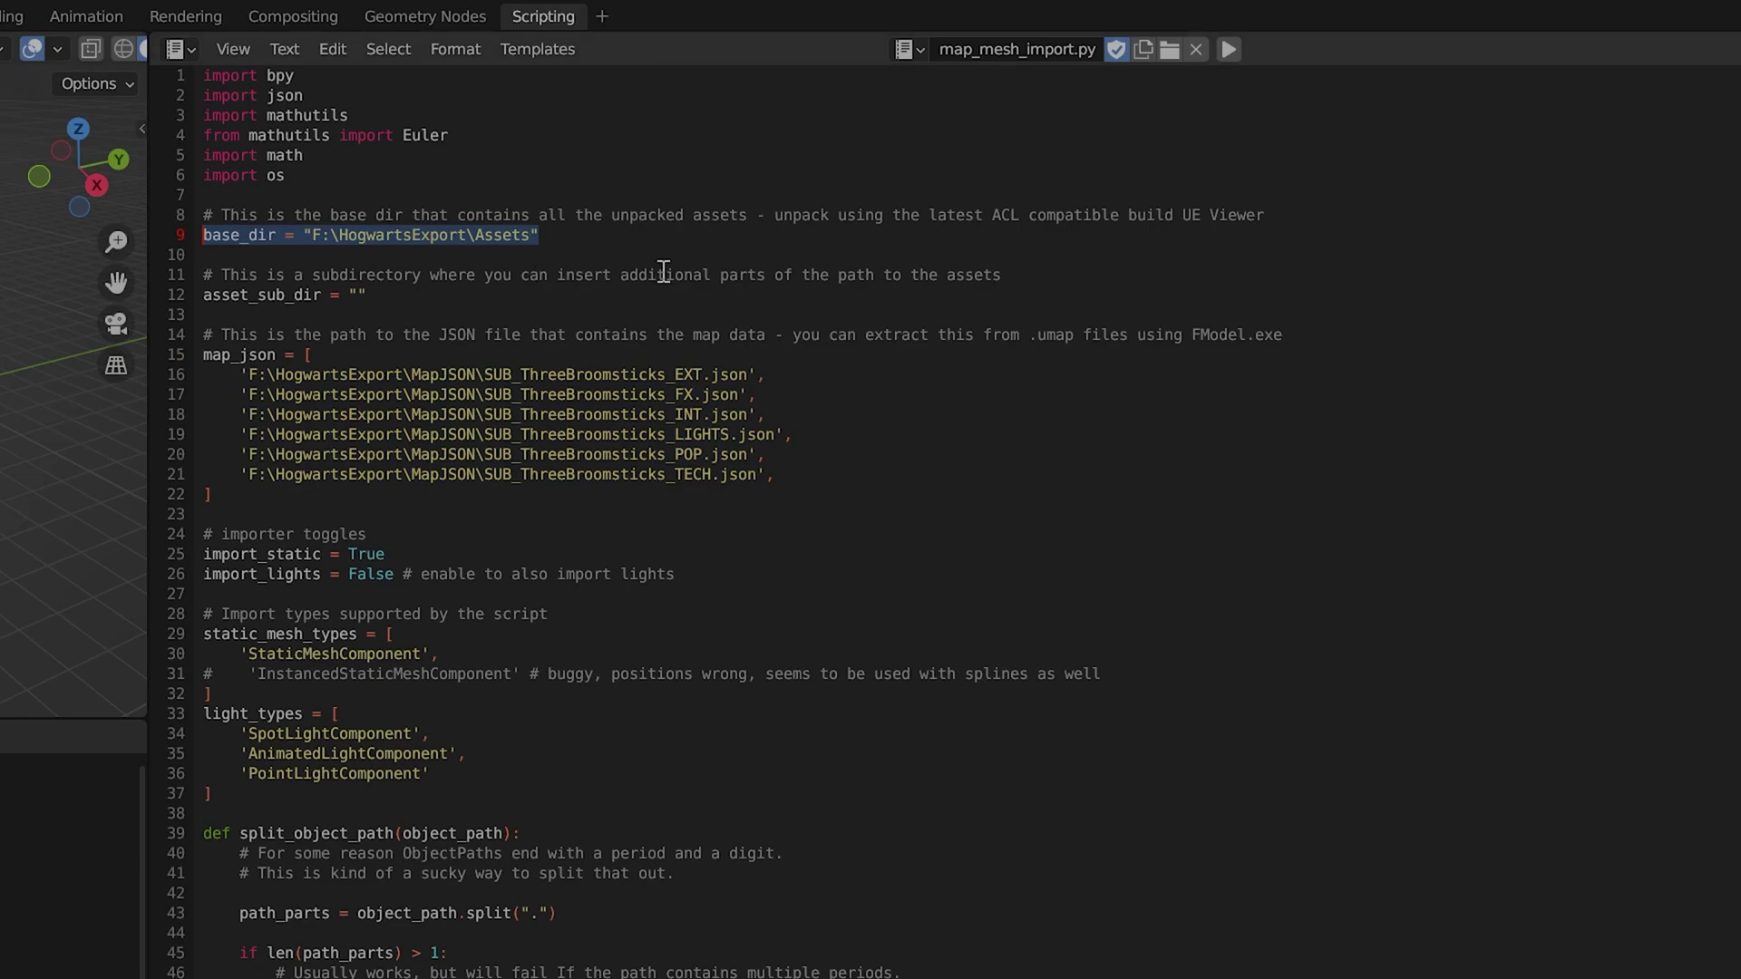
drag(362, 294, 127, 290)
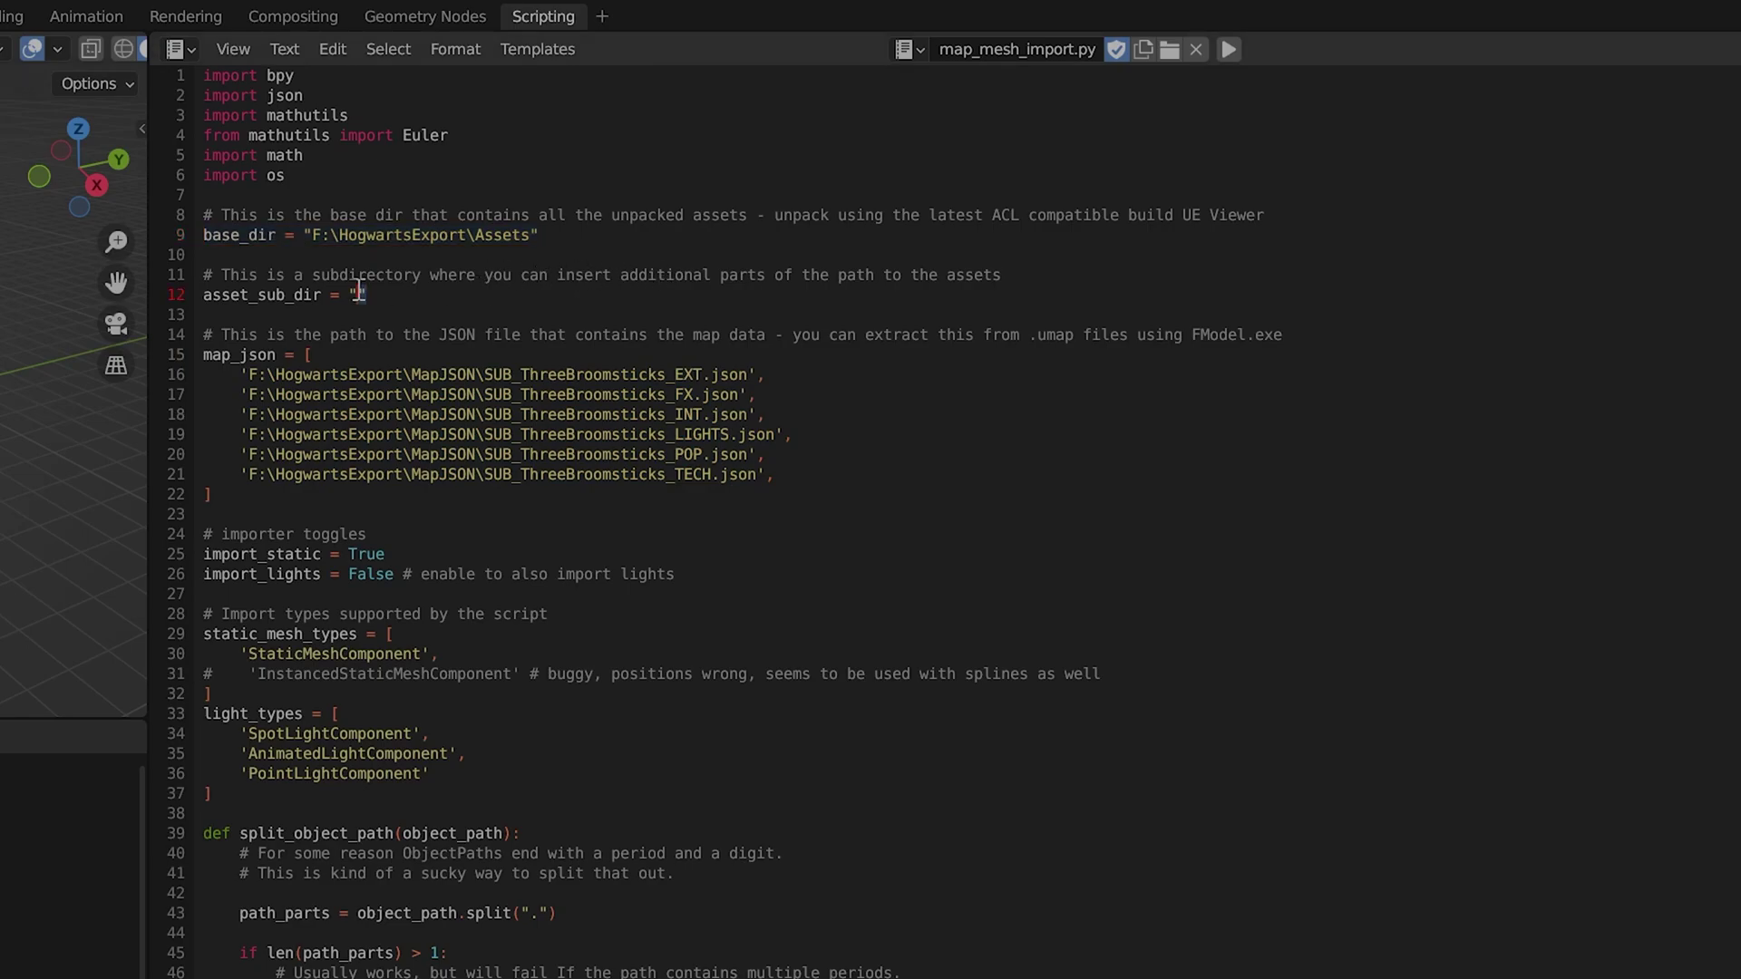
click(719, 304)
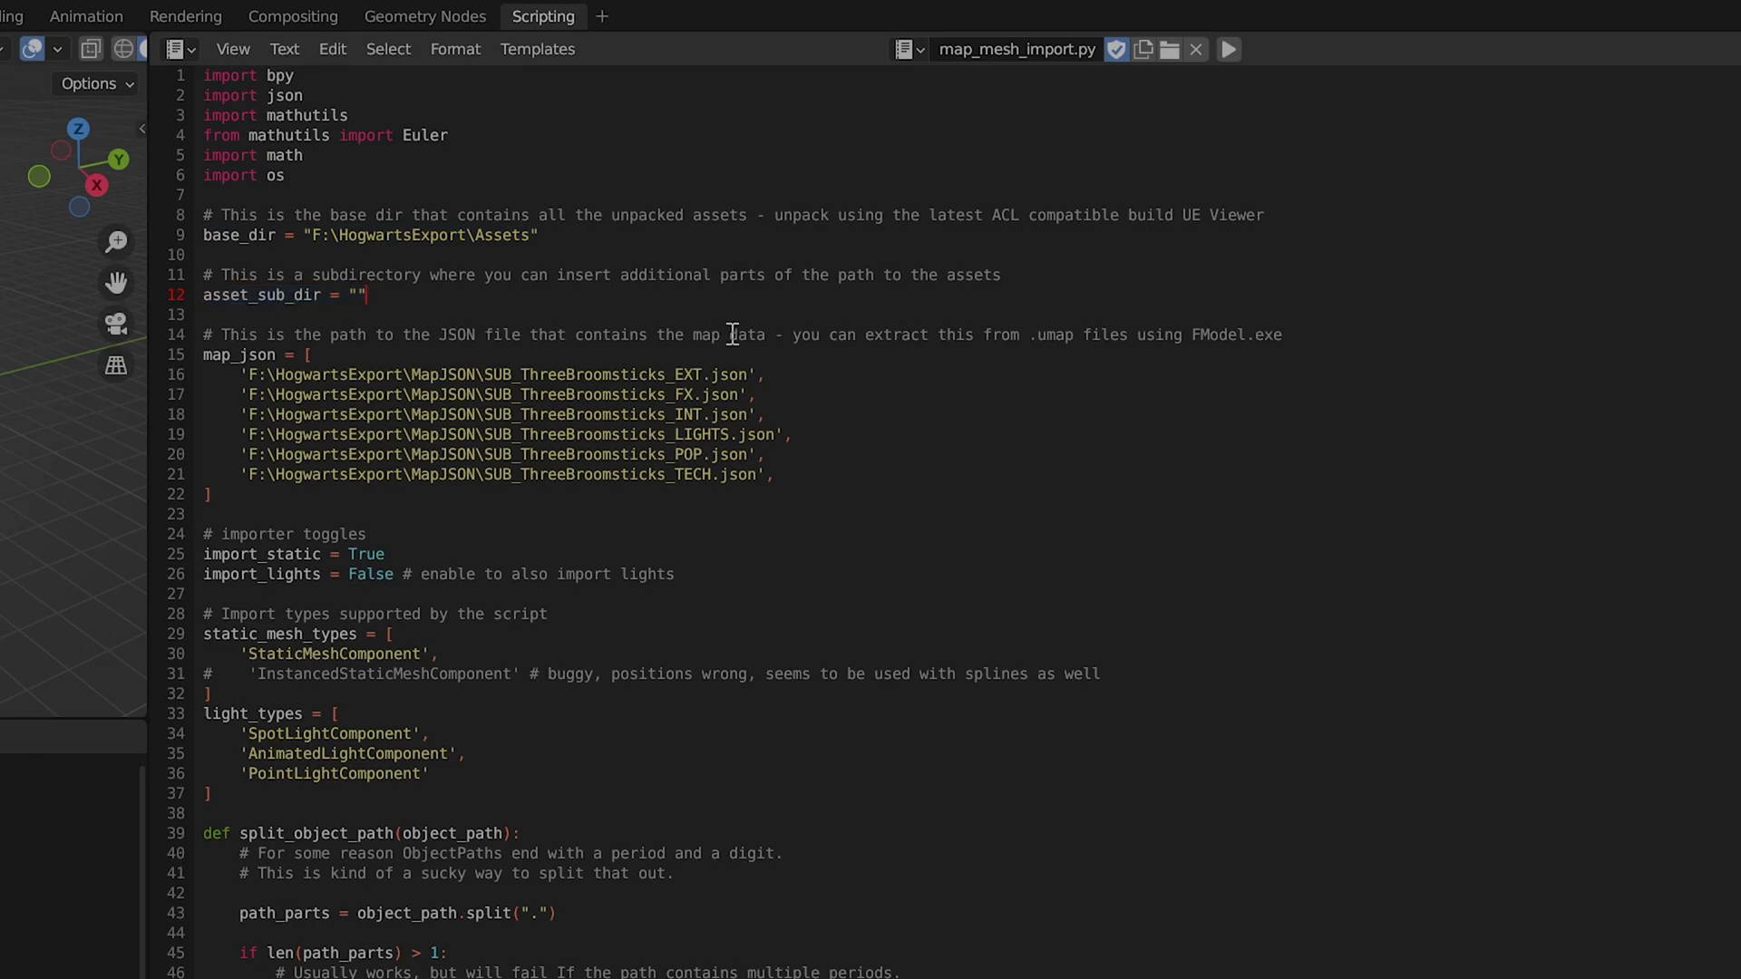
Step: Trial-delete the JSON paths after EXT, undo it, and review the static and lights toggles
drag(810, 471, 825, 355)
click(825, 472)
drag(934, 481, 942, 375)
key(BackSpace)
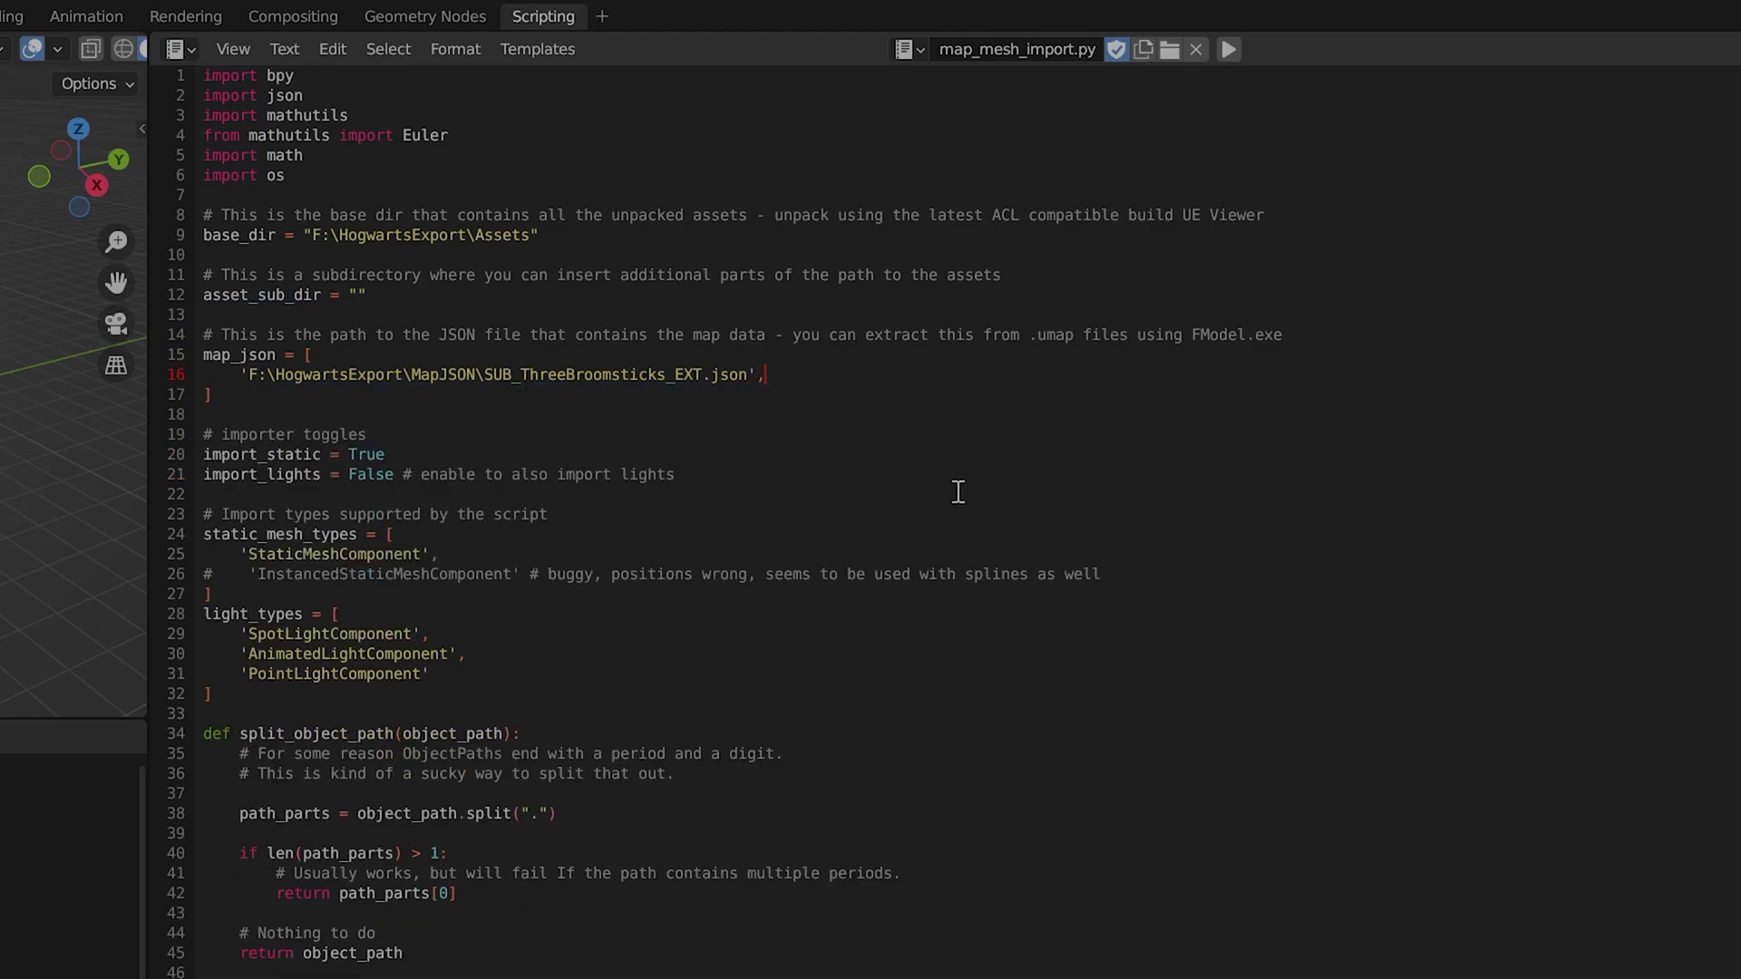
key(ctrl+z)
click(952, 414)
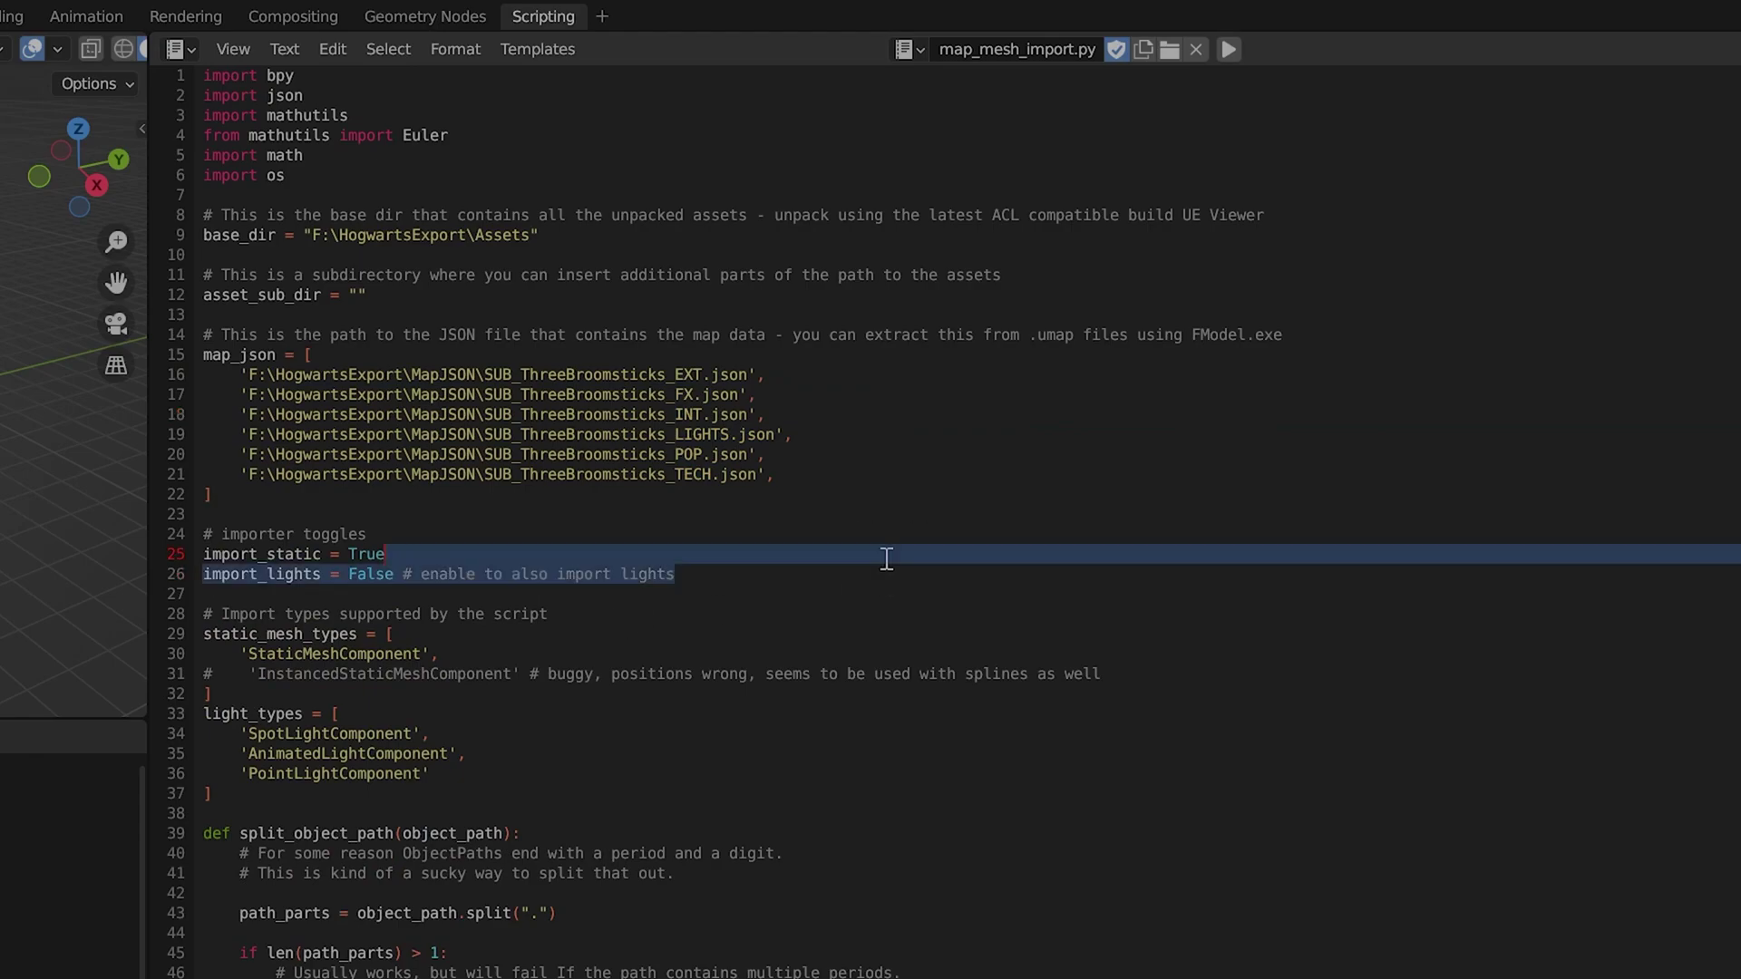
drag(890, 582, 890, 495)
click(890, 494)
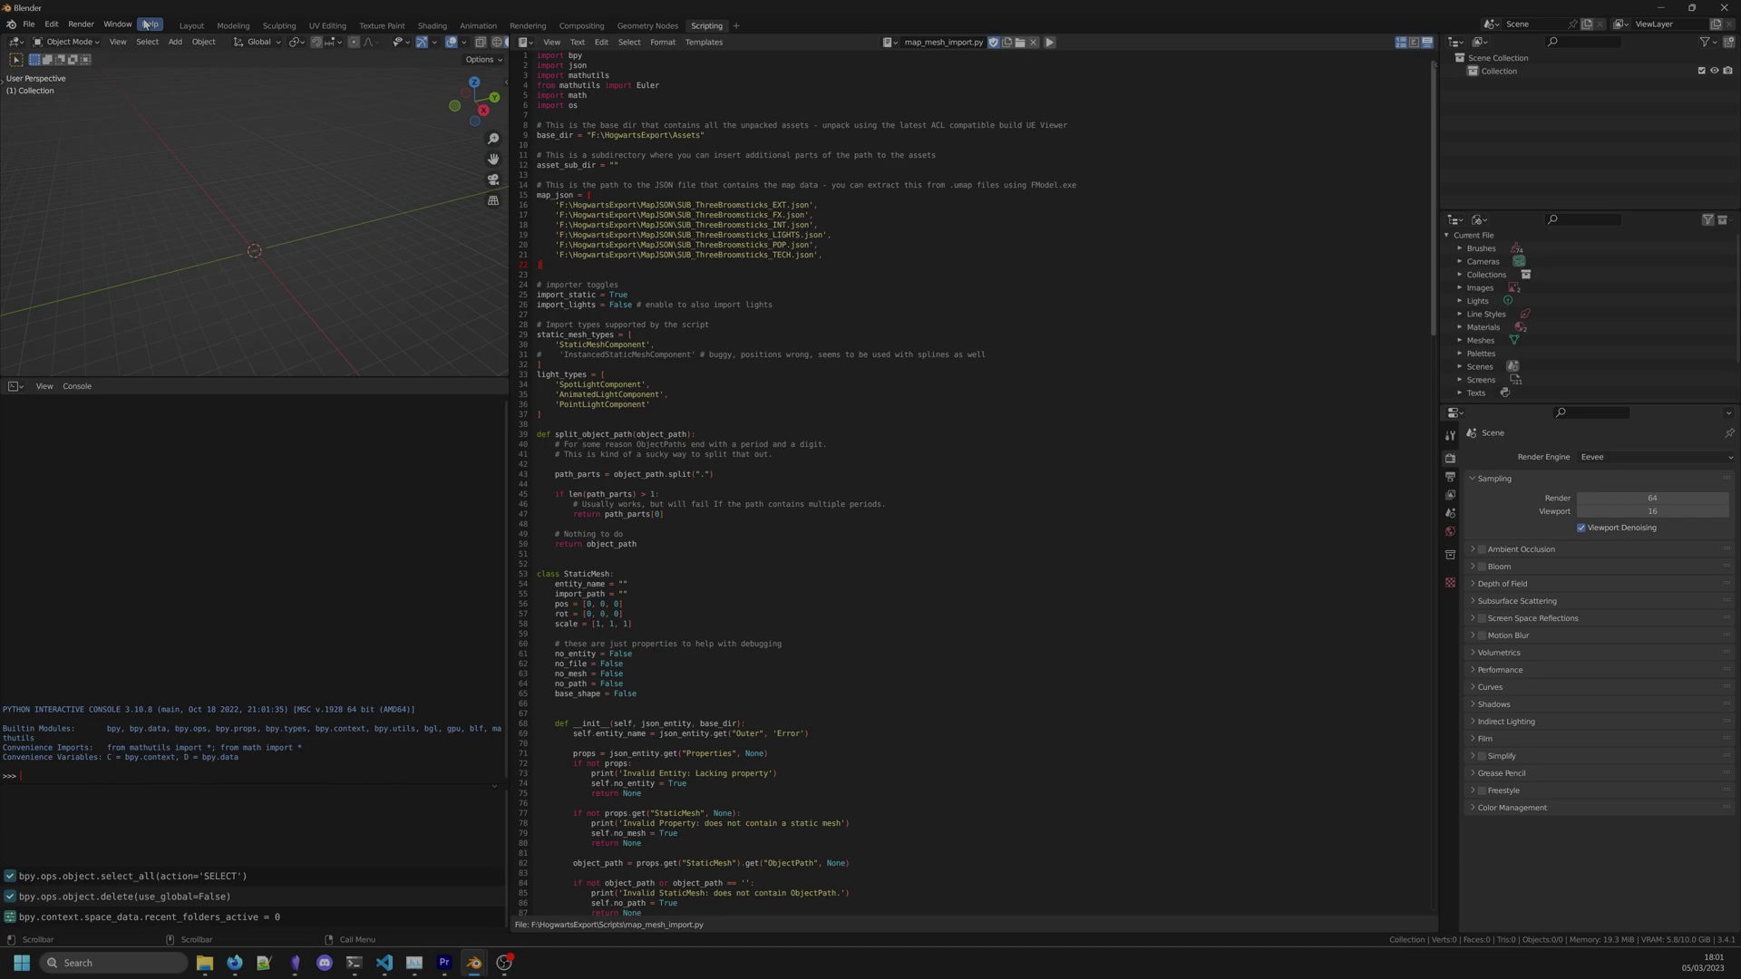
Step: Show the system console and run map_mesh_import.py to import the Three Broomsticks meshes
click(118, 24)
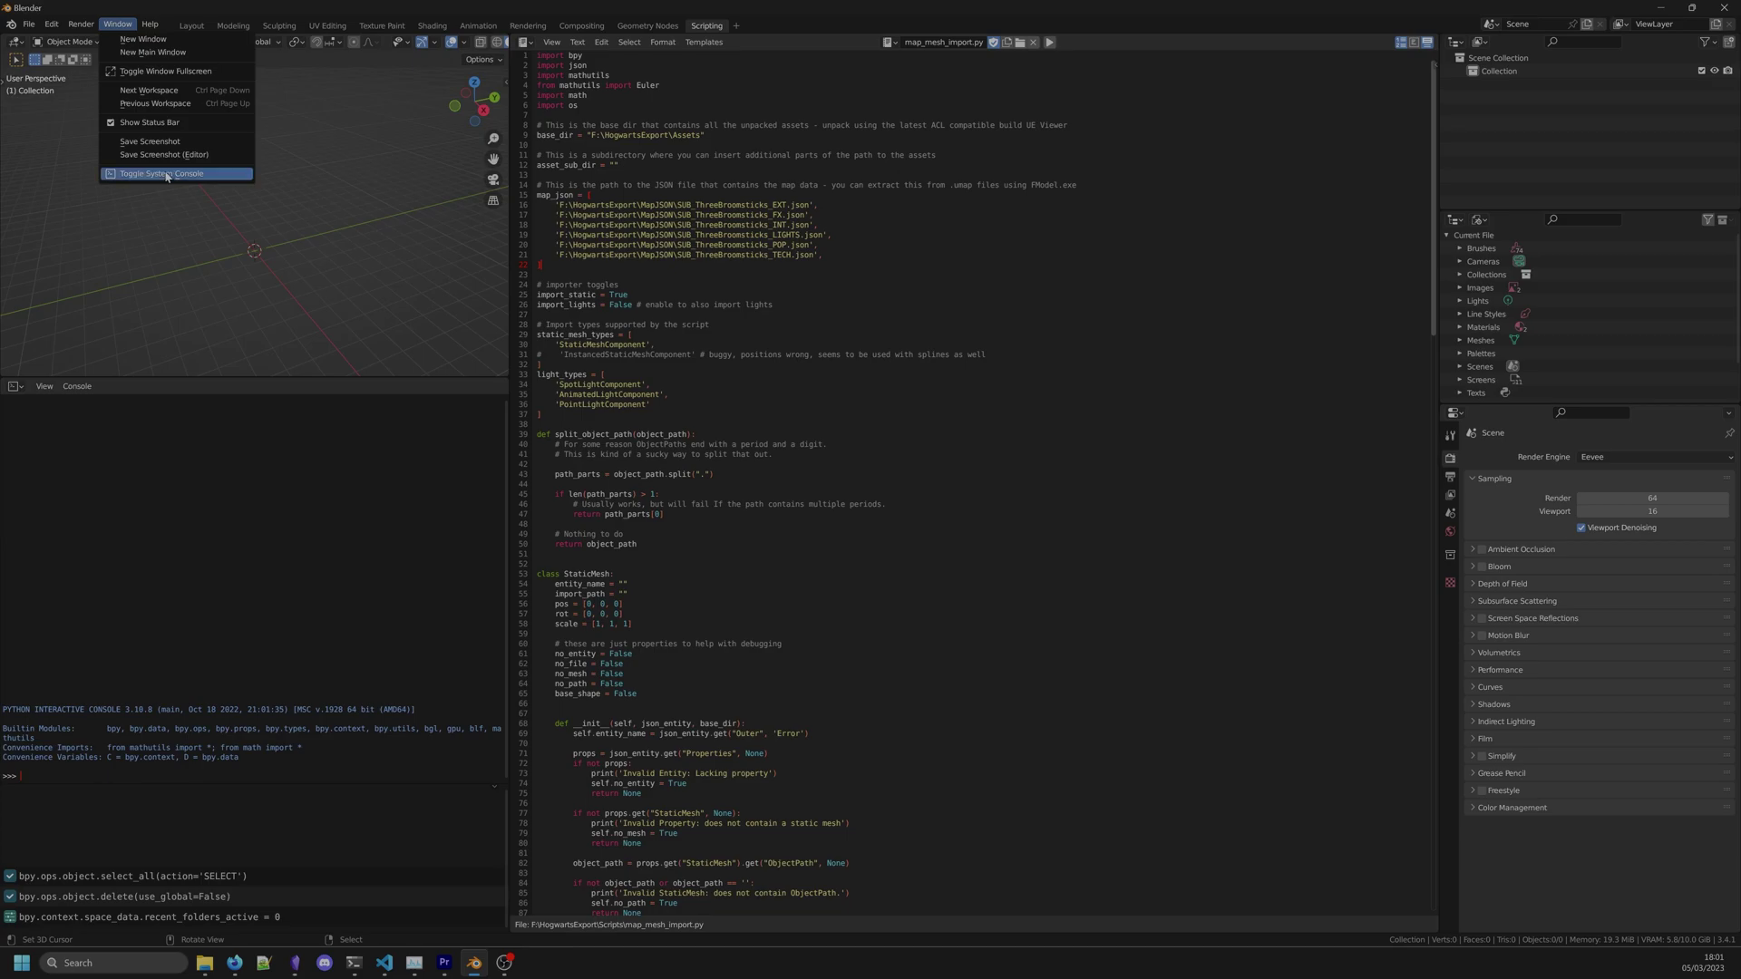
click(166, 175)
scroll(1047, 330, down, 5)
scroll(1047, 332, down, 2)
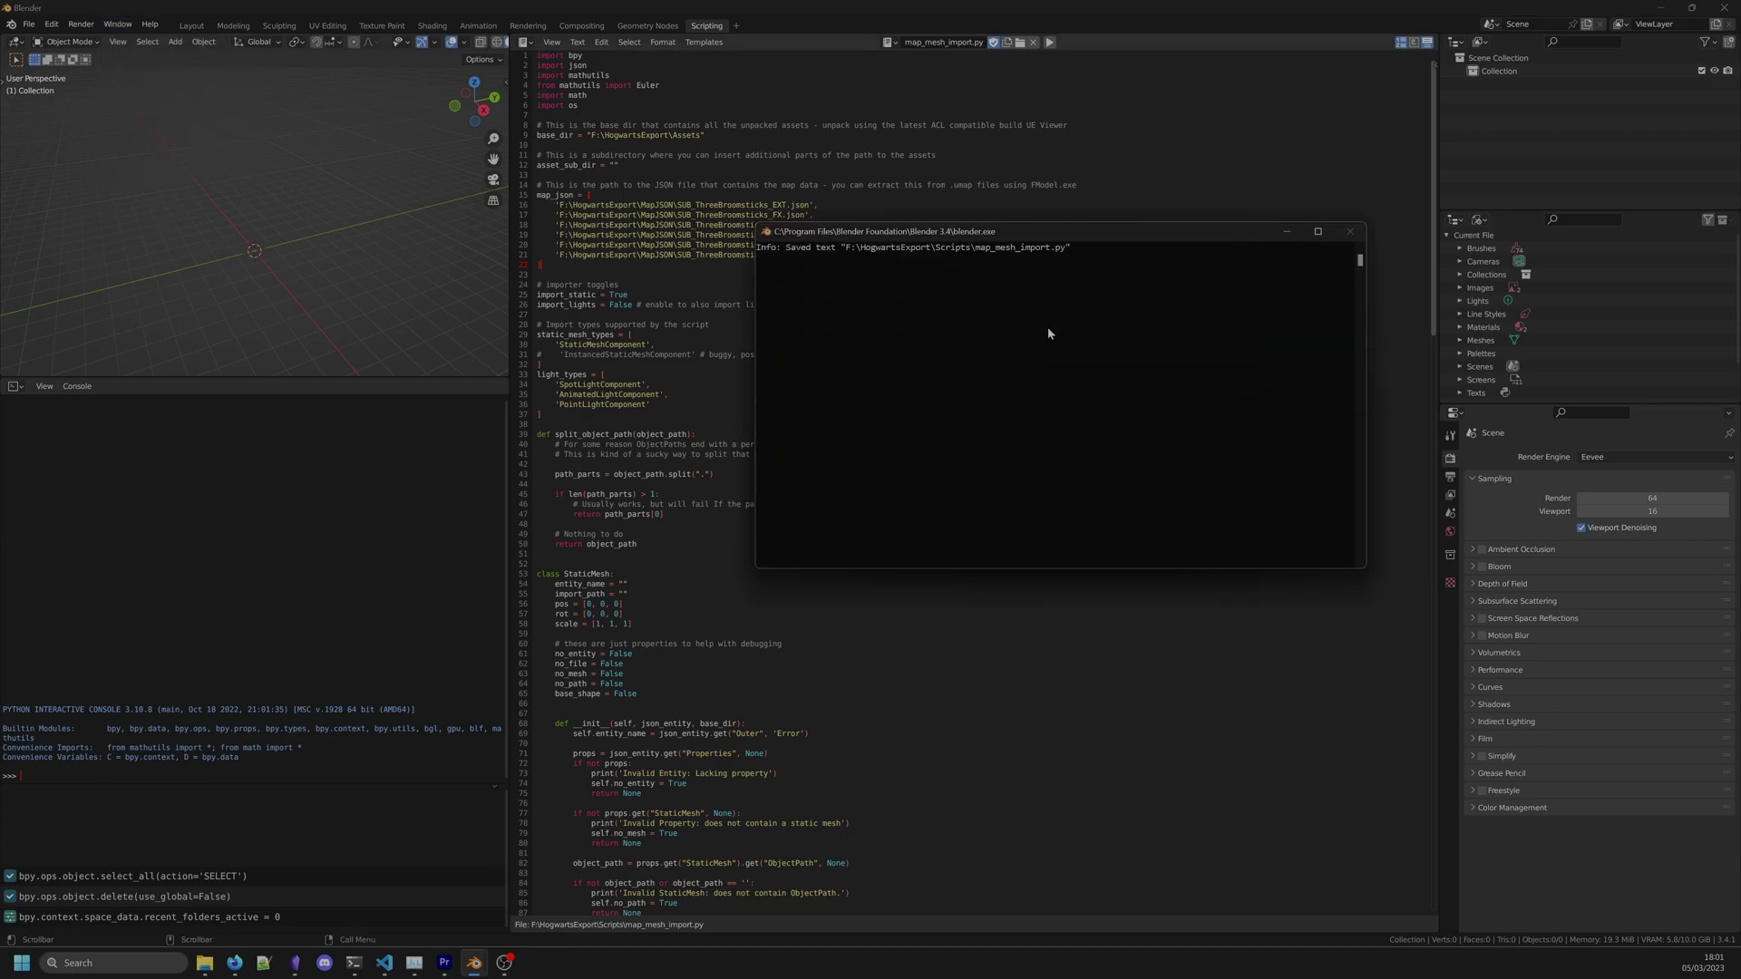
click(1051, 43)
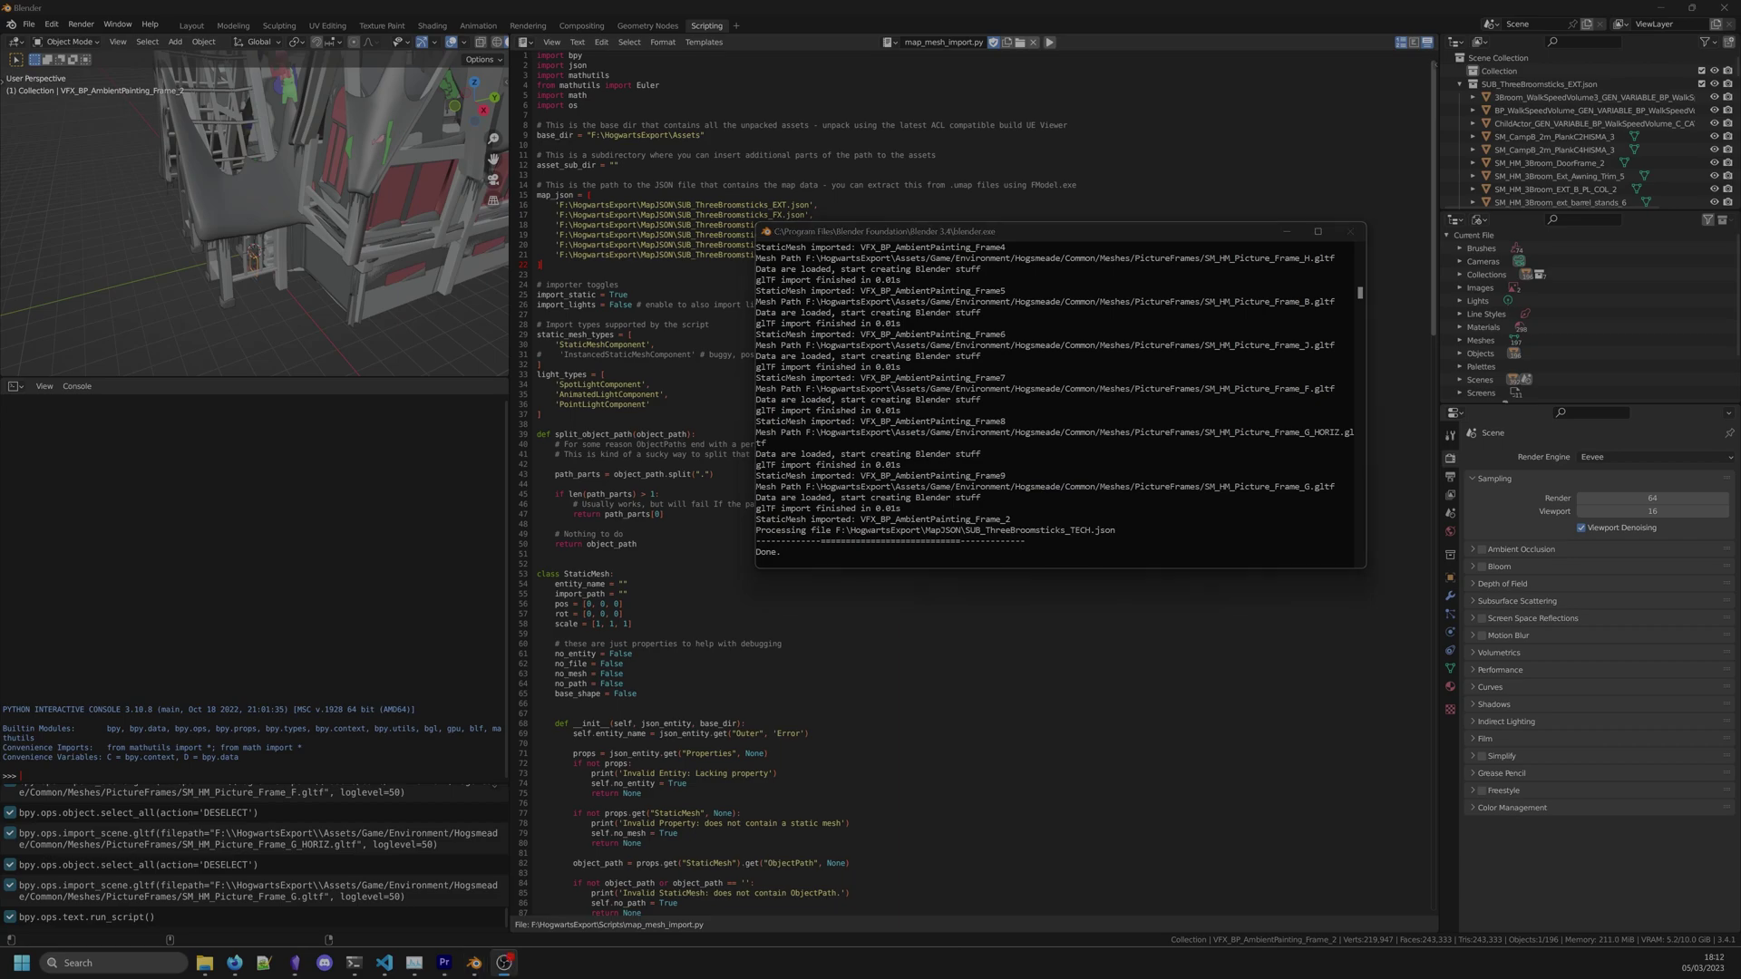
Step: Orbit through the tavern interior, switch to Material Preview, and load map_material_cleanup.py
mouse_move(299, 200)
middle_down()
mouse_move(332, 176)
mouse_move(248, 319)
middle_up()
scroll(288, 212, up, 5)
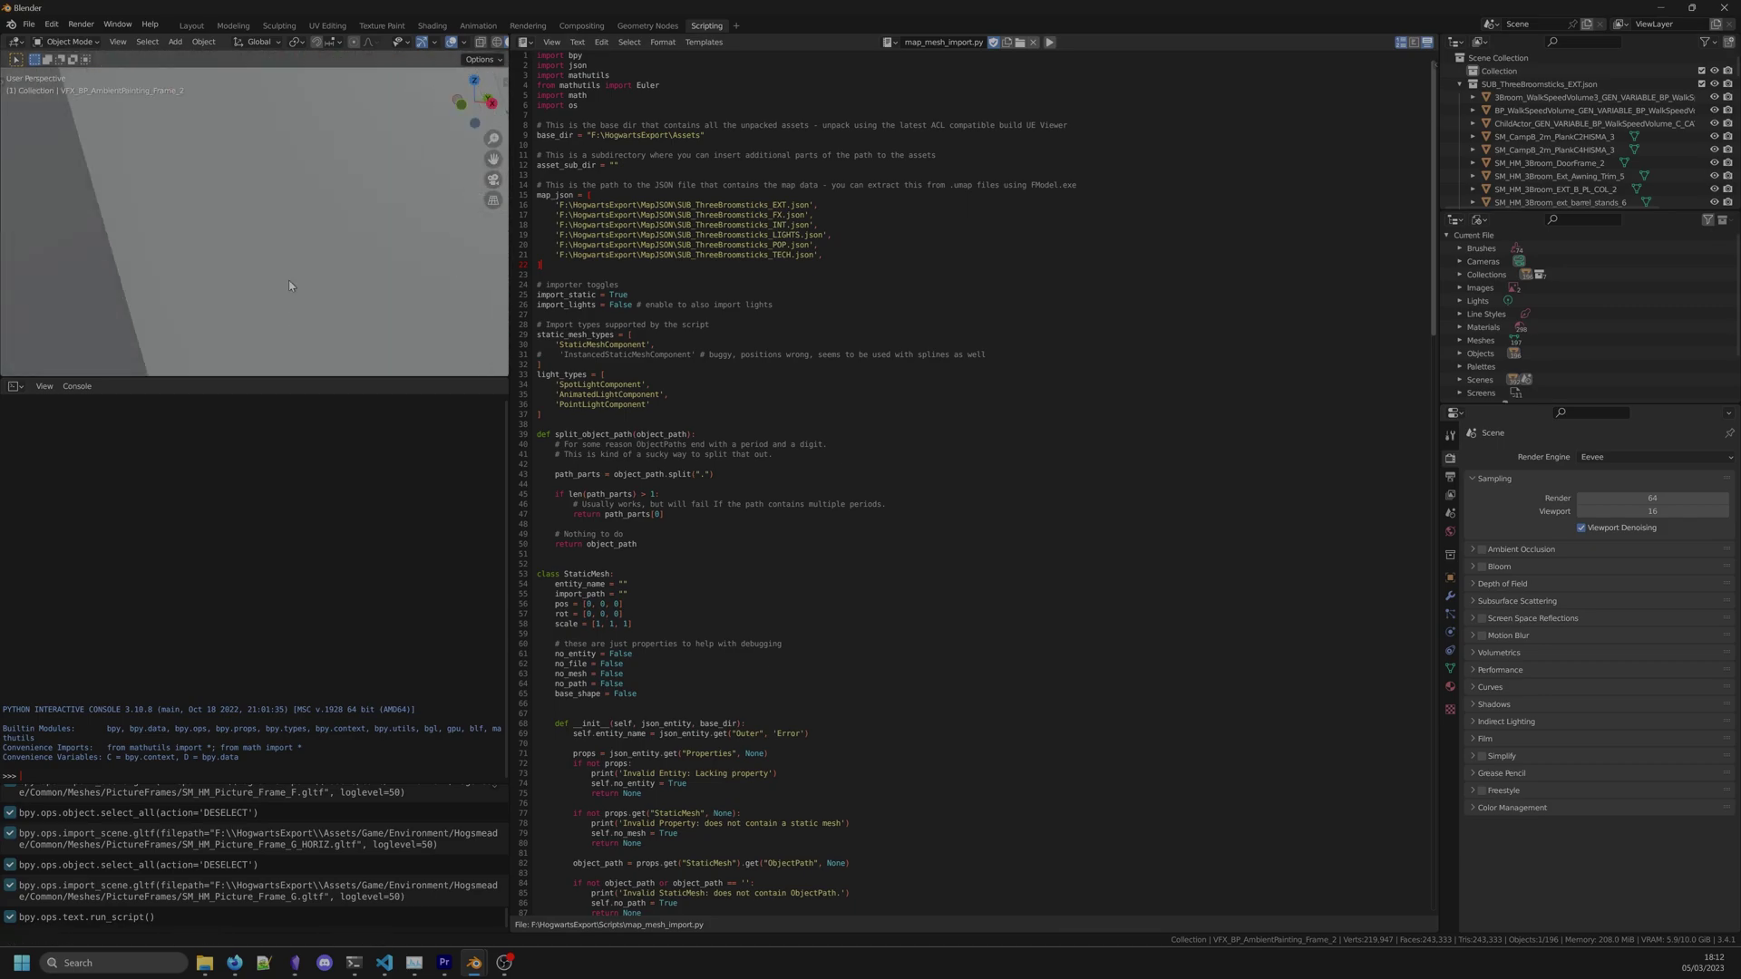
middle_drag(287, 212, 303, 291)
scroll(272, 308, down, 4)
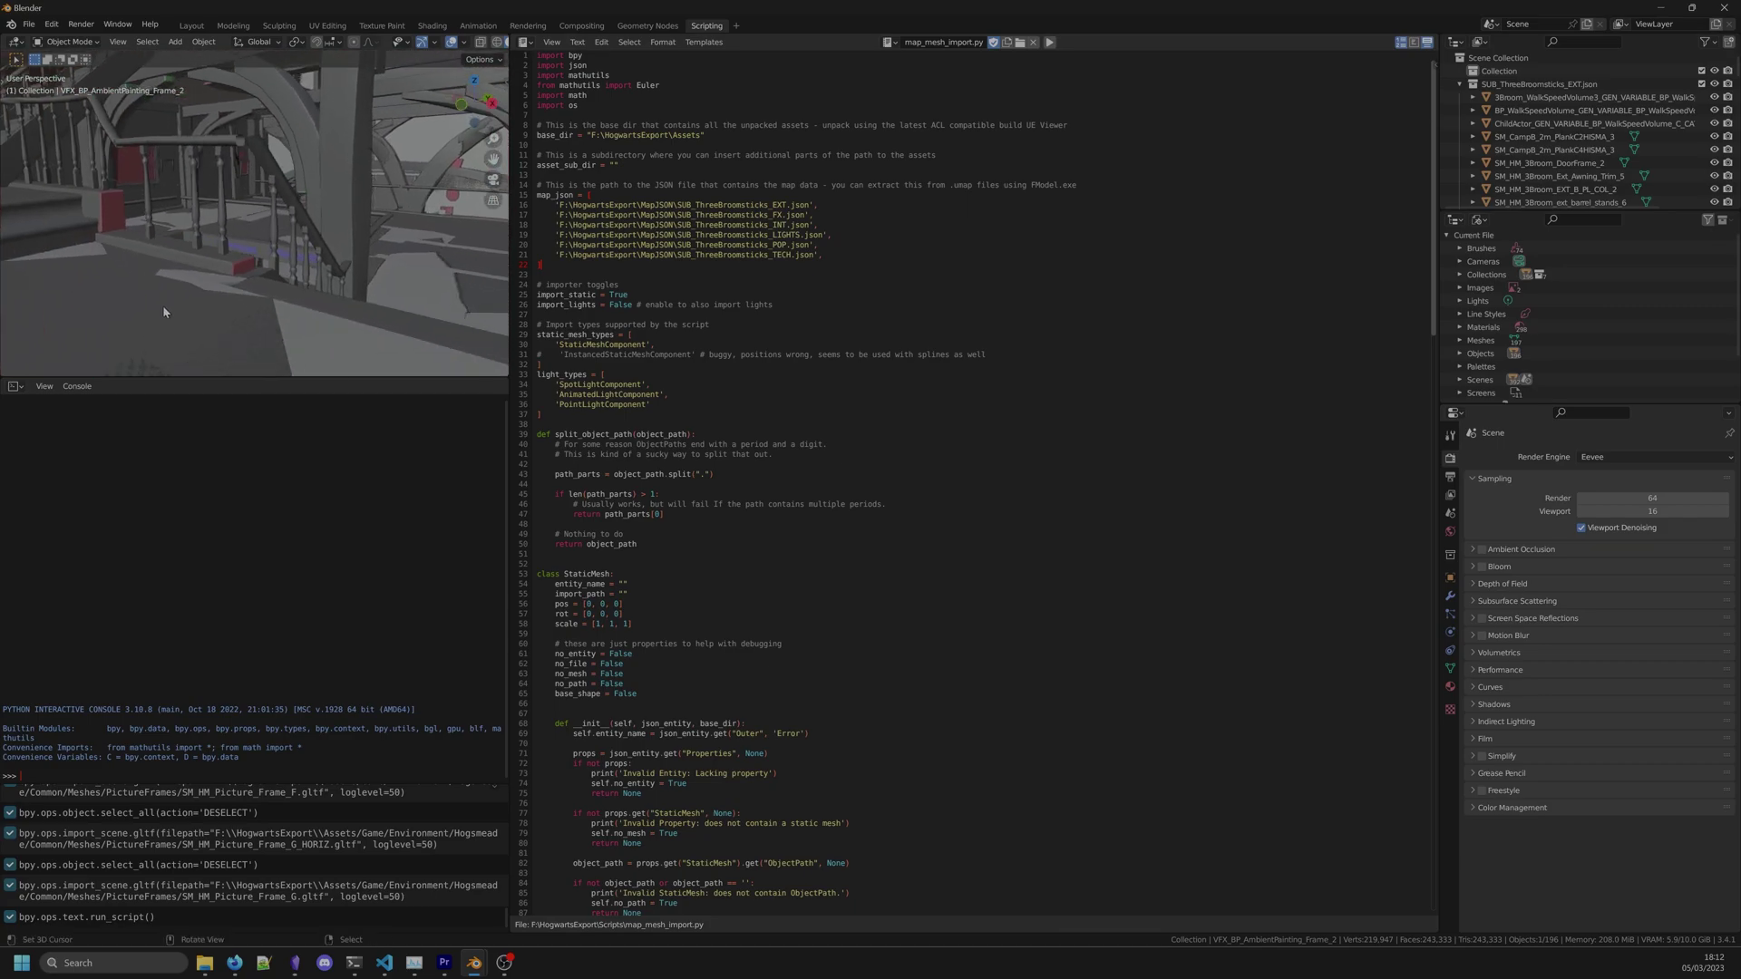
middle_drag(167, 340, 226, 299)
scroll(261, 276, up, 5)
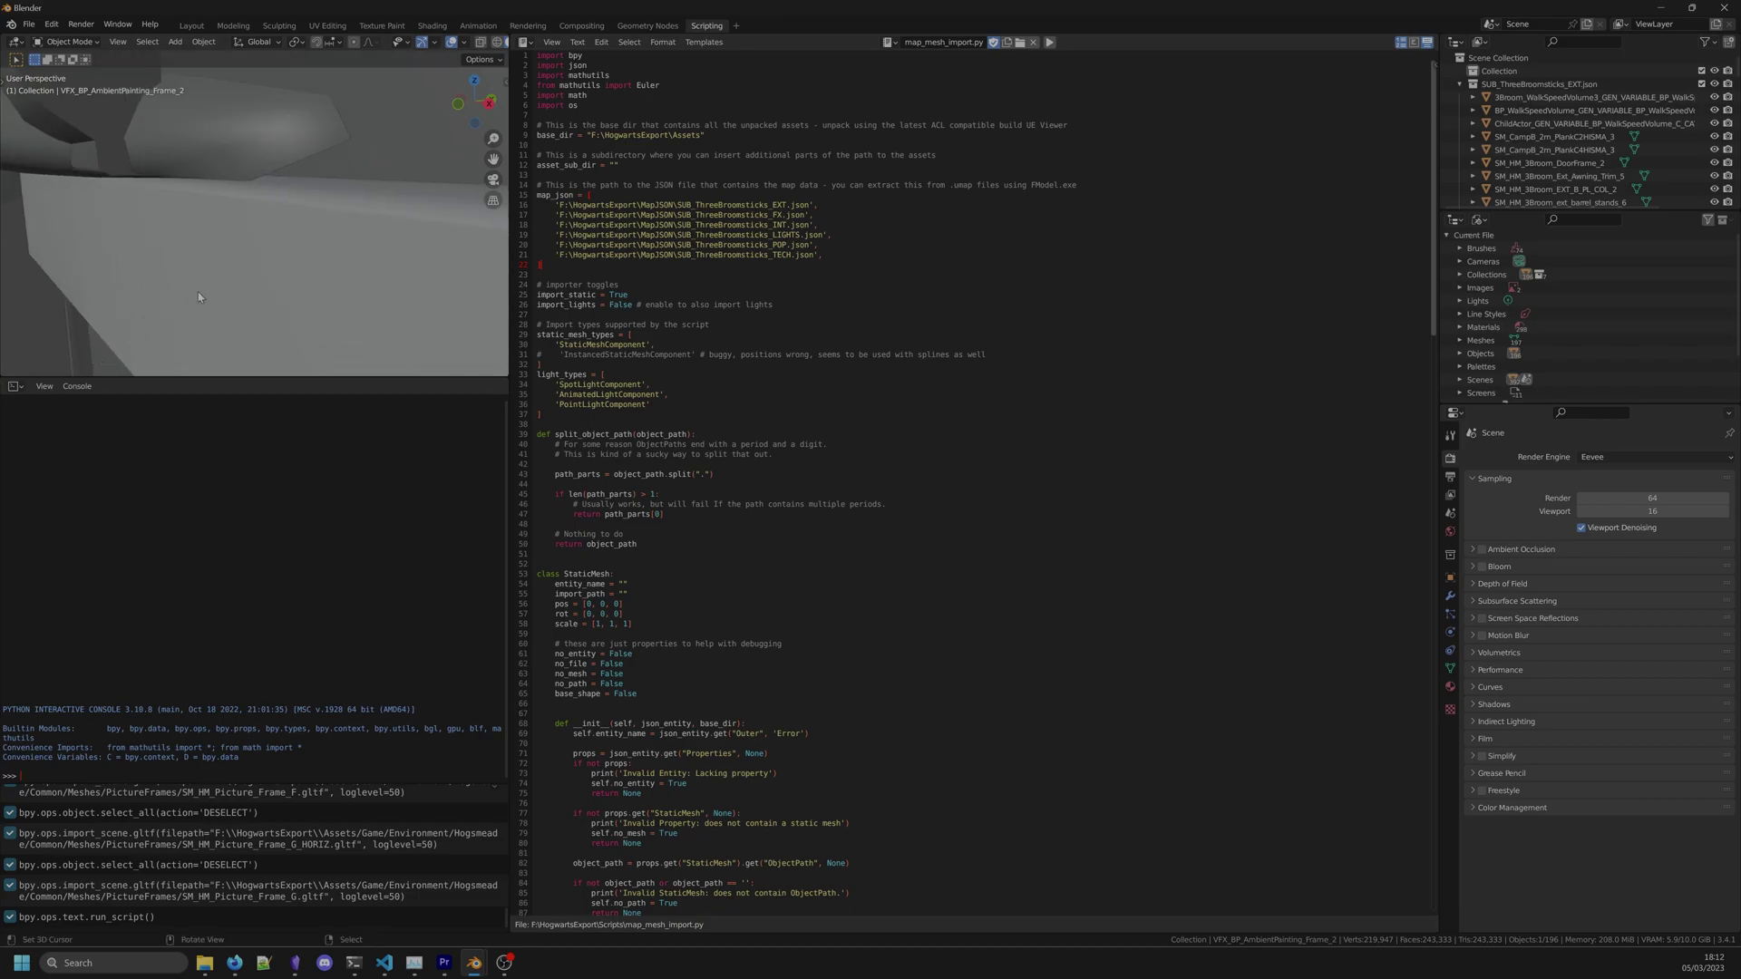
scroll(341, 151, down, 5)
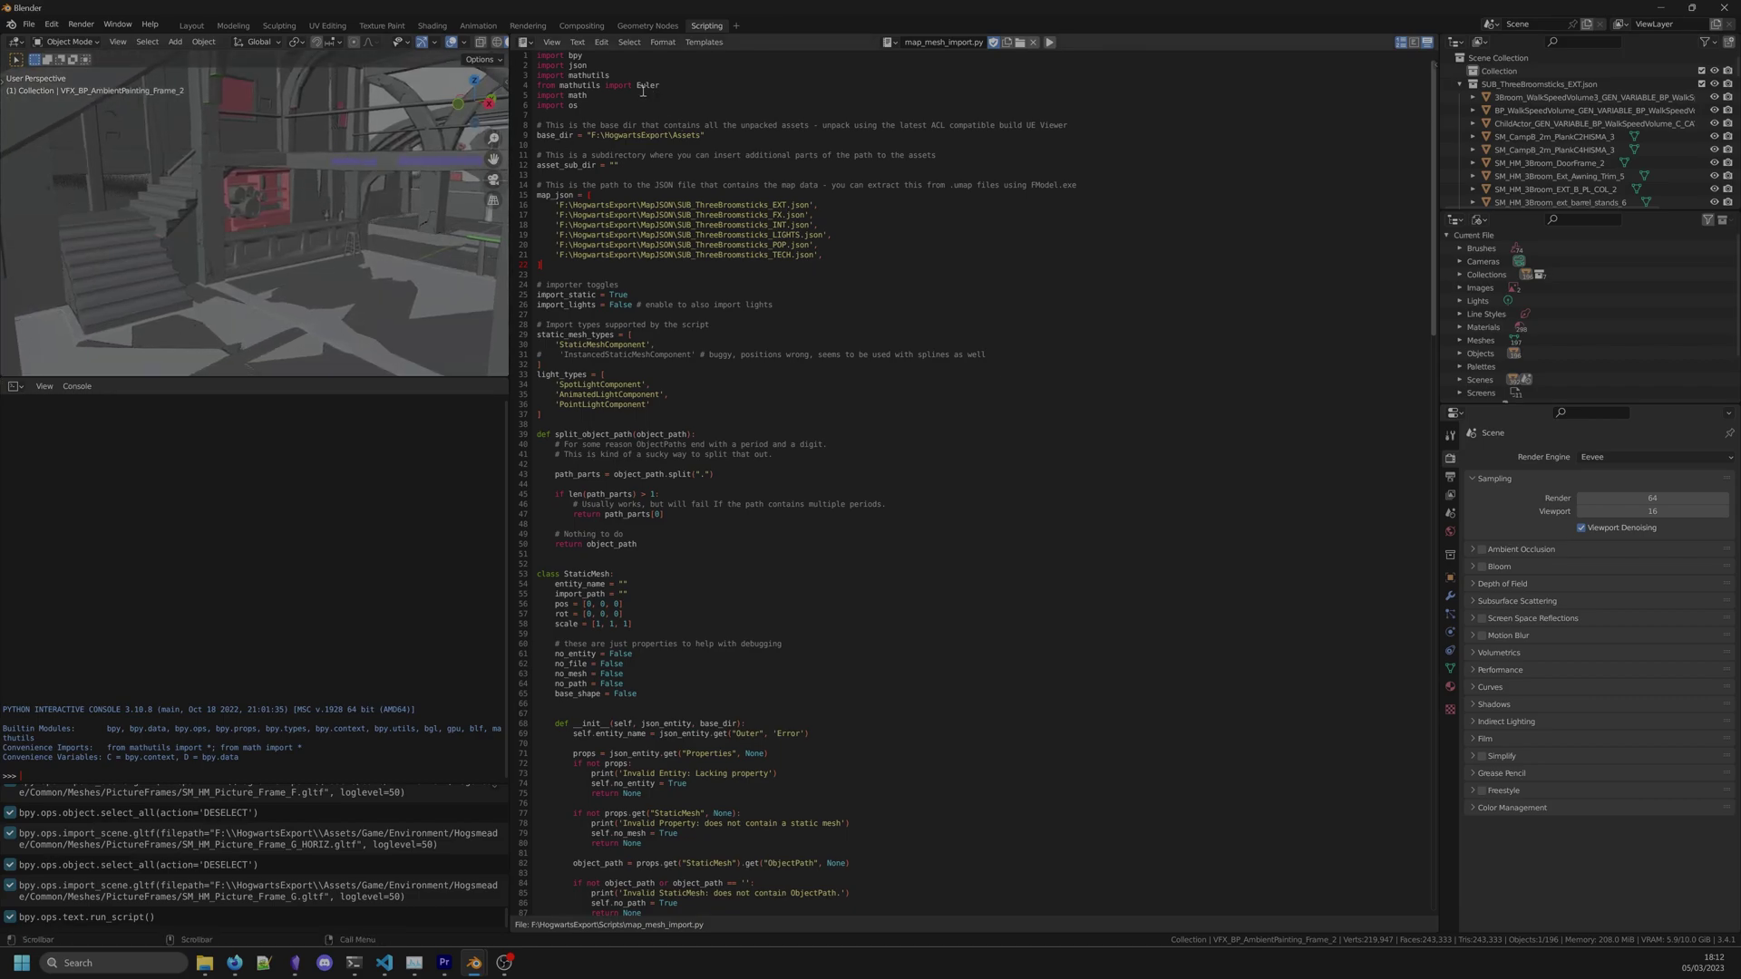
scroll(490, 42, down, 2)
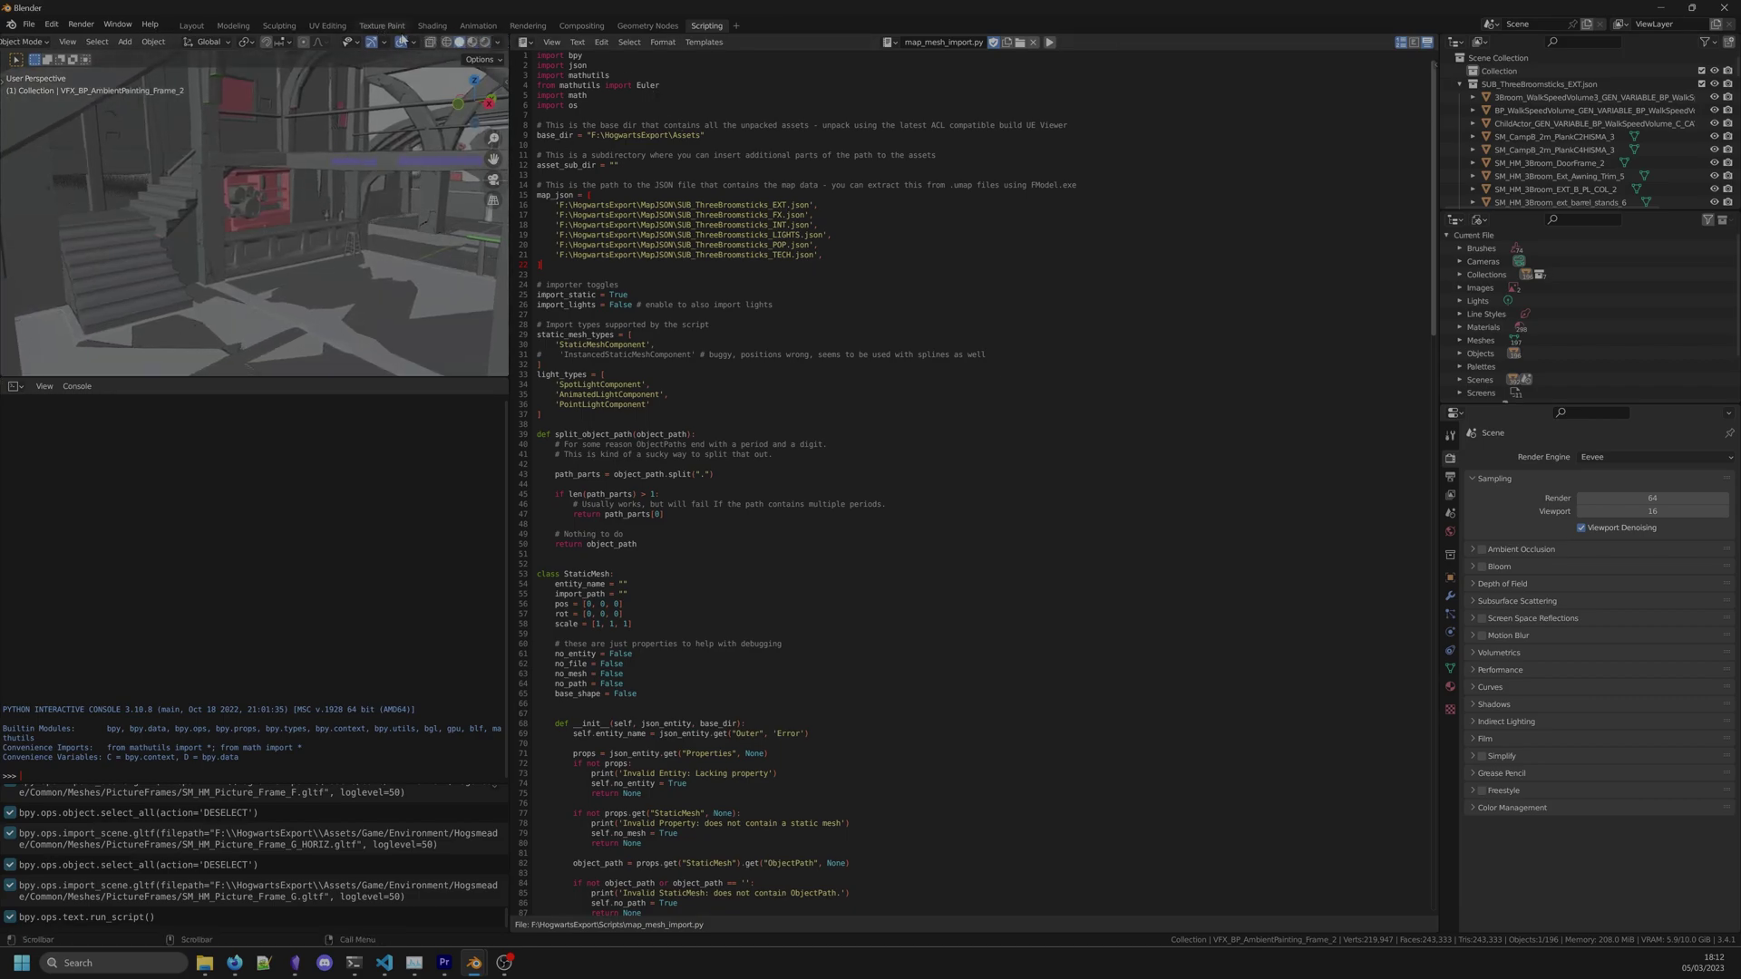
click(473, 42)
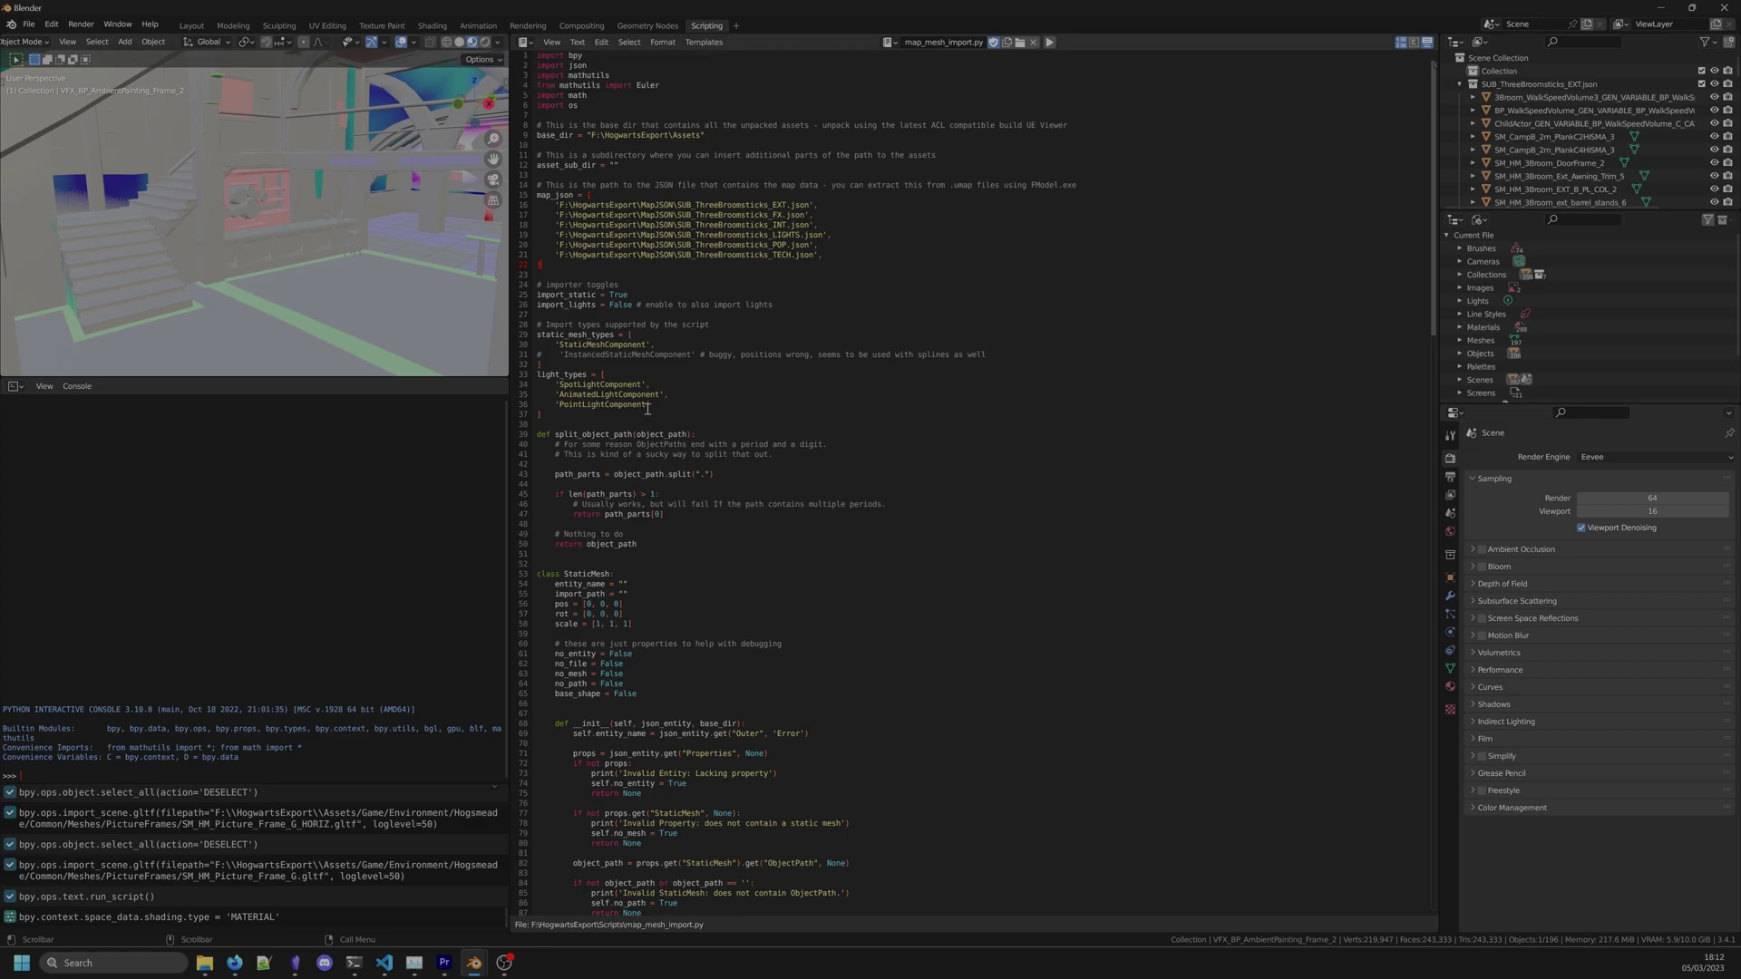
click(885, 42)
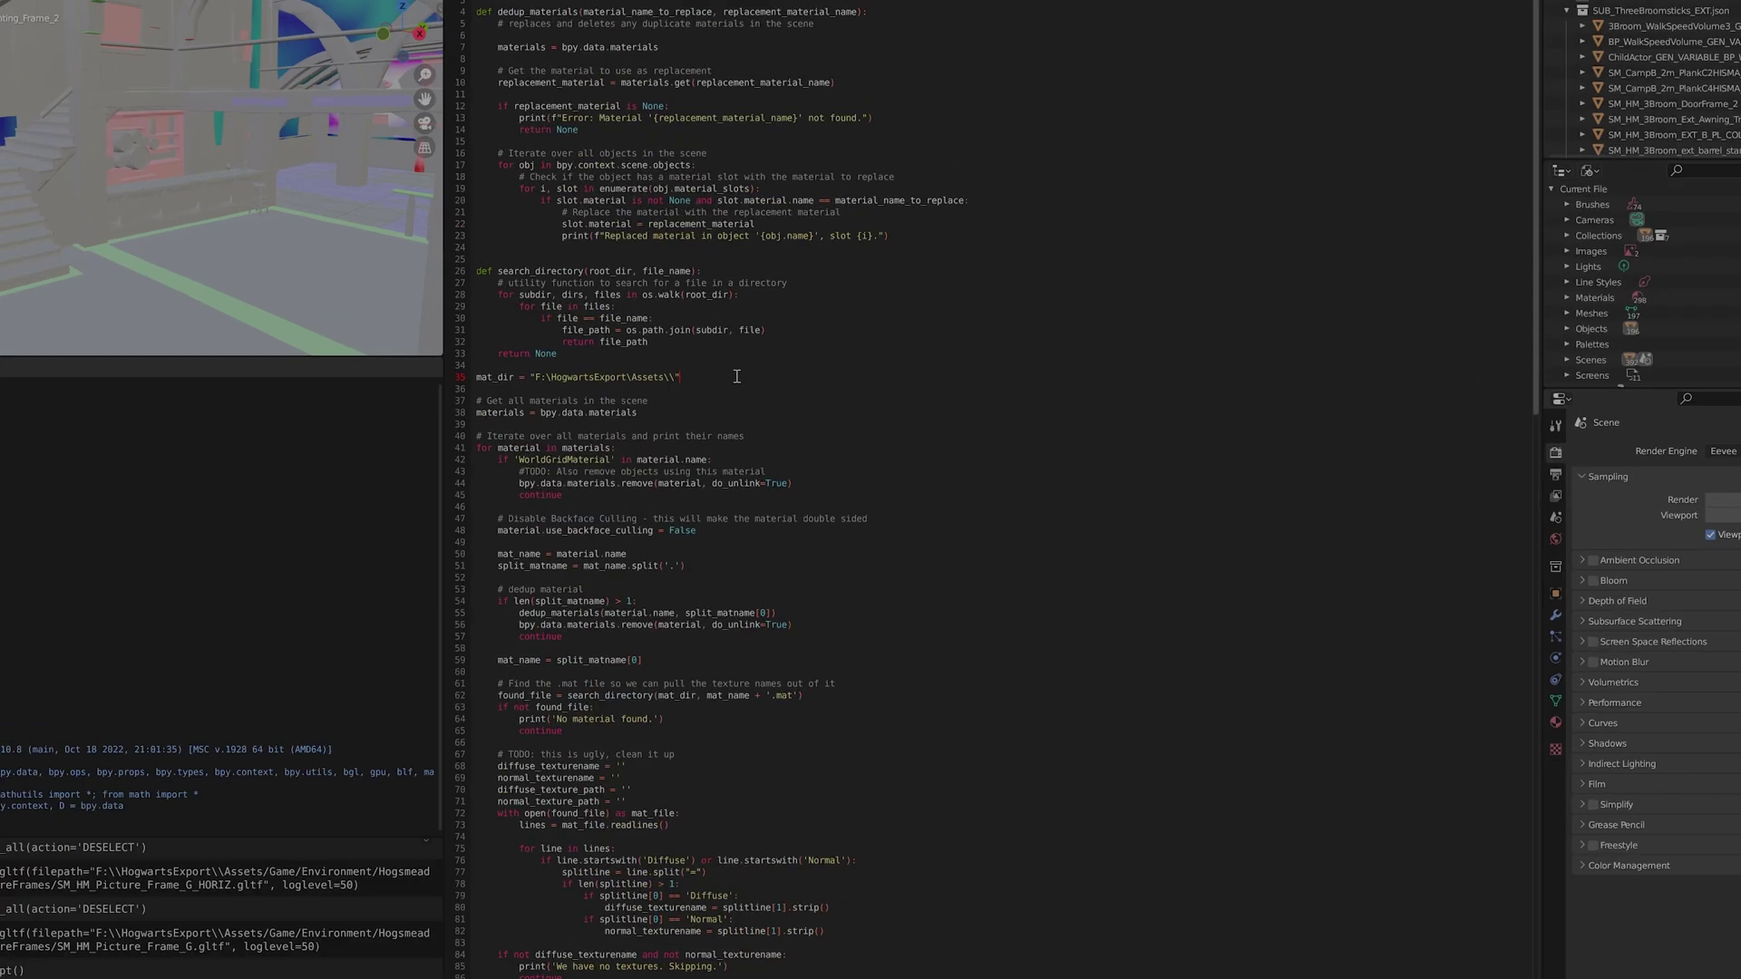
Step: Run map_material_cleanup.py to replace duplicate materials and locate the tavern's textures
click(749, 402)
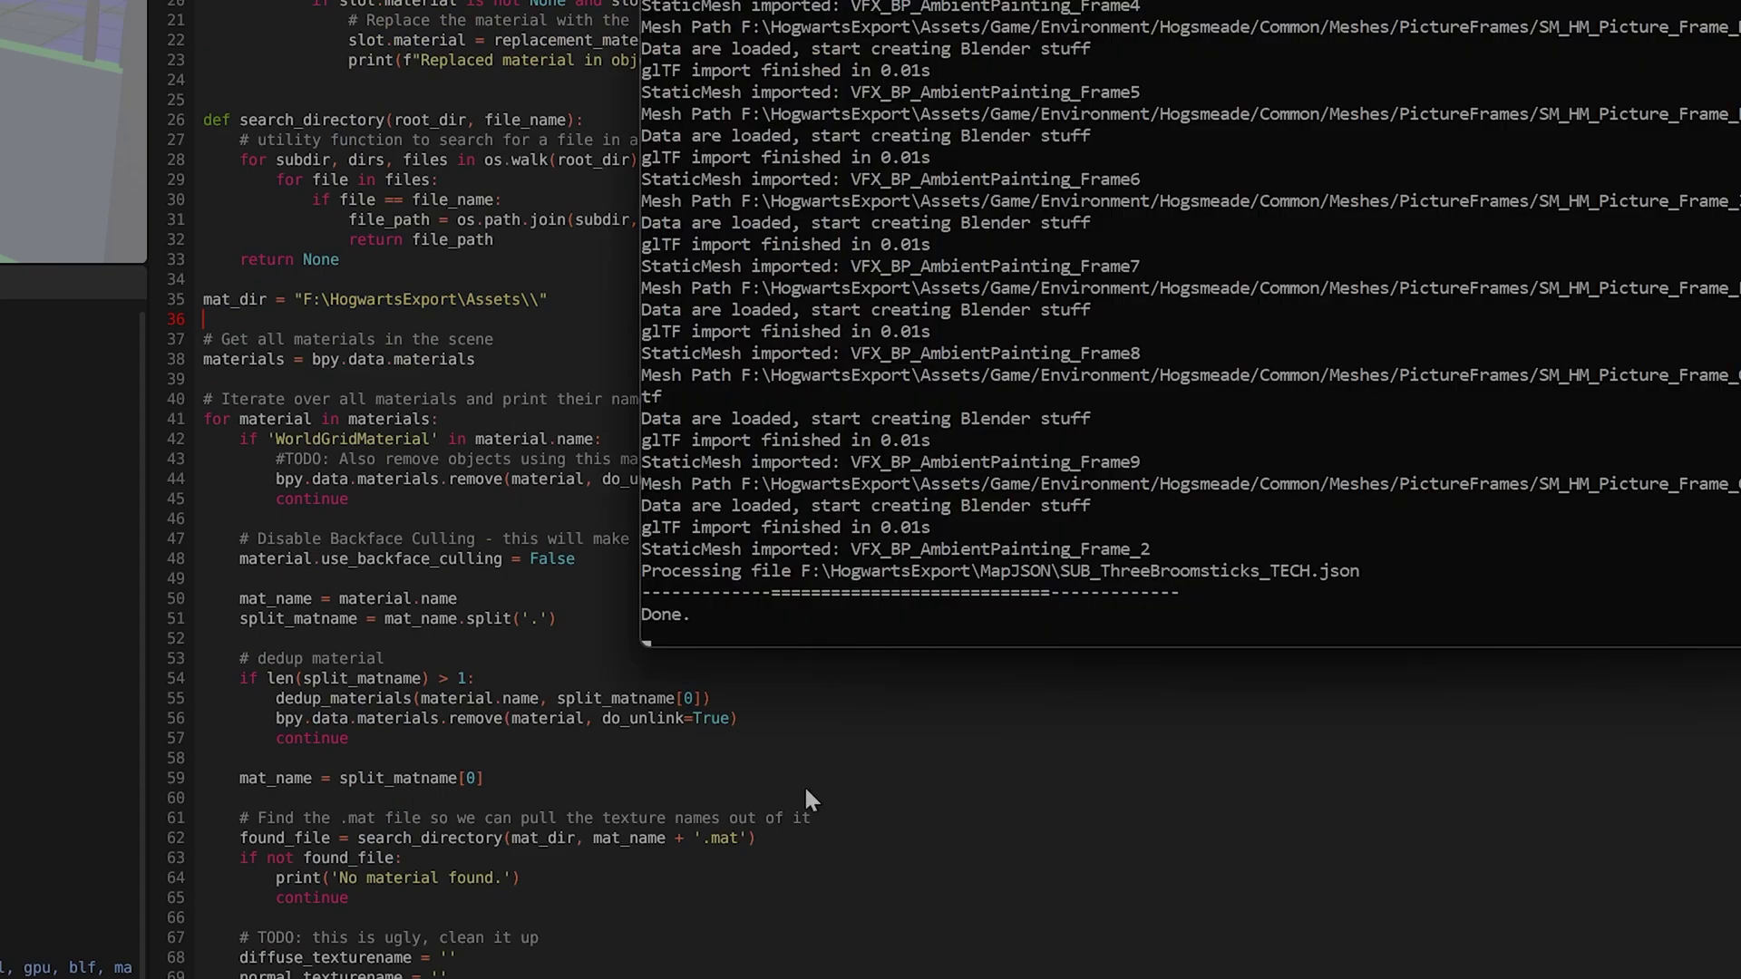
key(alt+p)
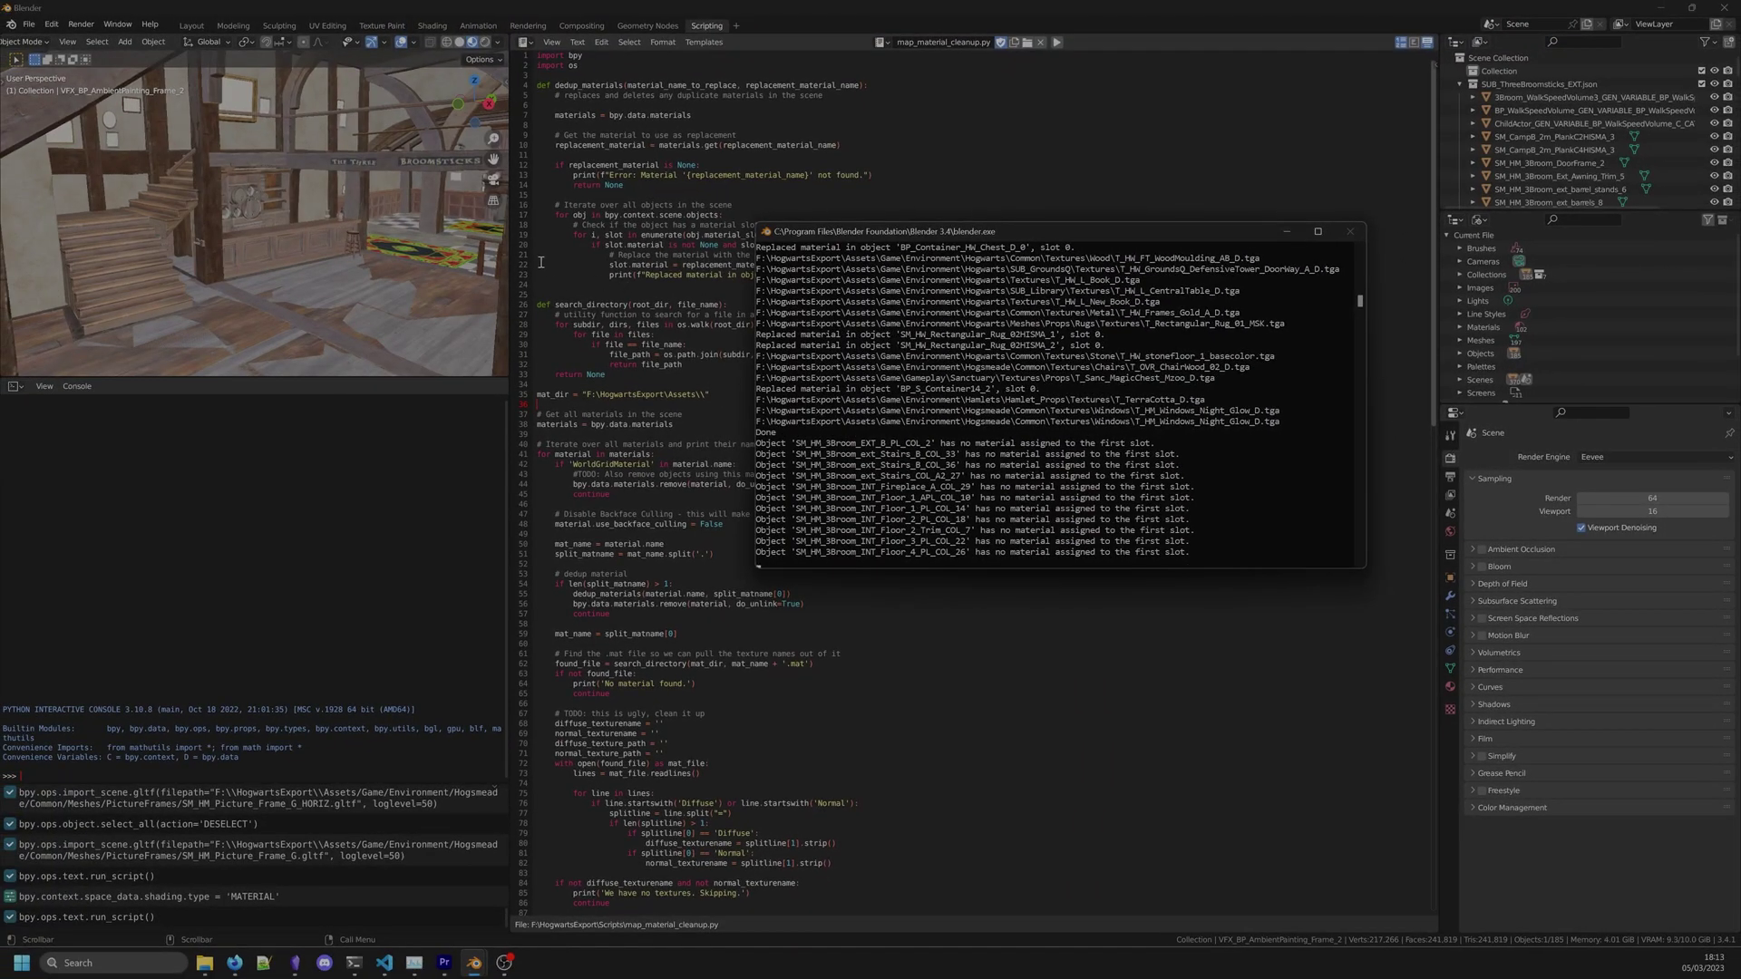
Step: Orbit to the SM_HM_3Broom_Shelves_2 barrel shelf, hide everything else, and frame it
click(358, 263)
middle_drag(327, 265, 248, 209)
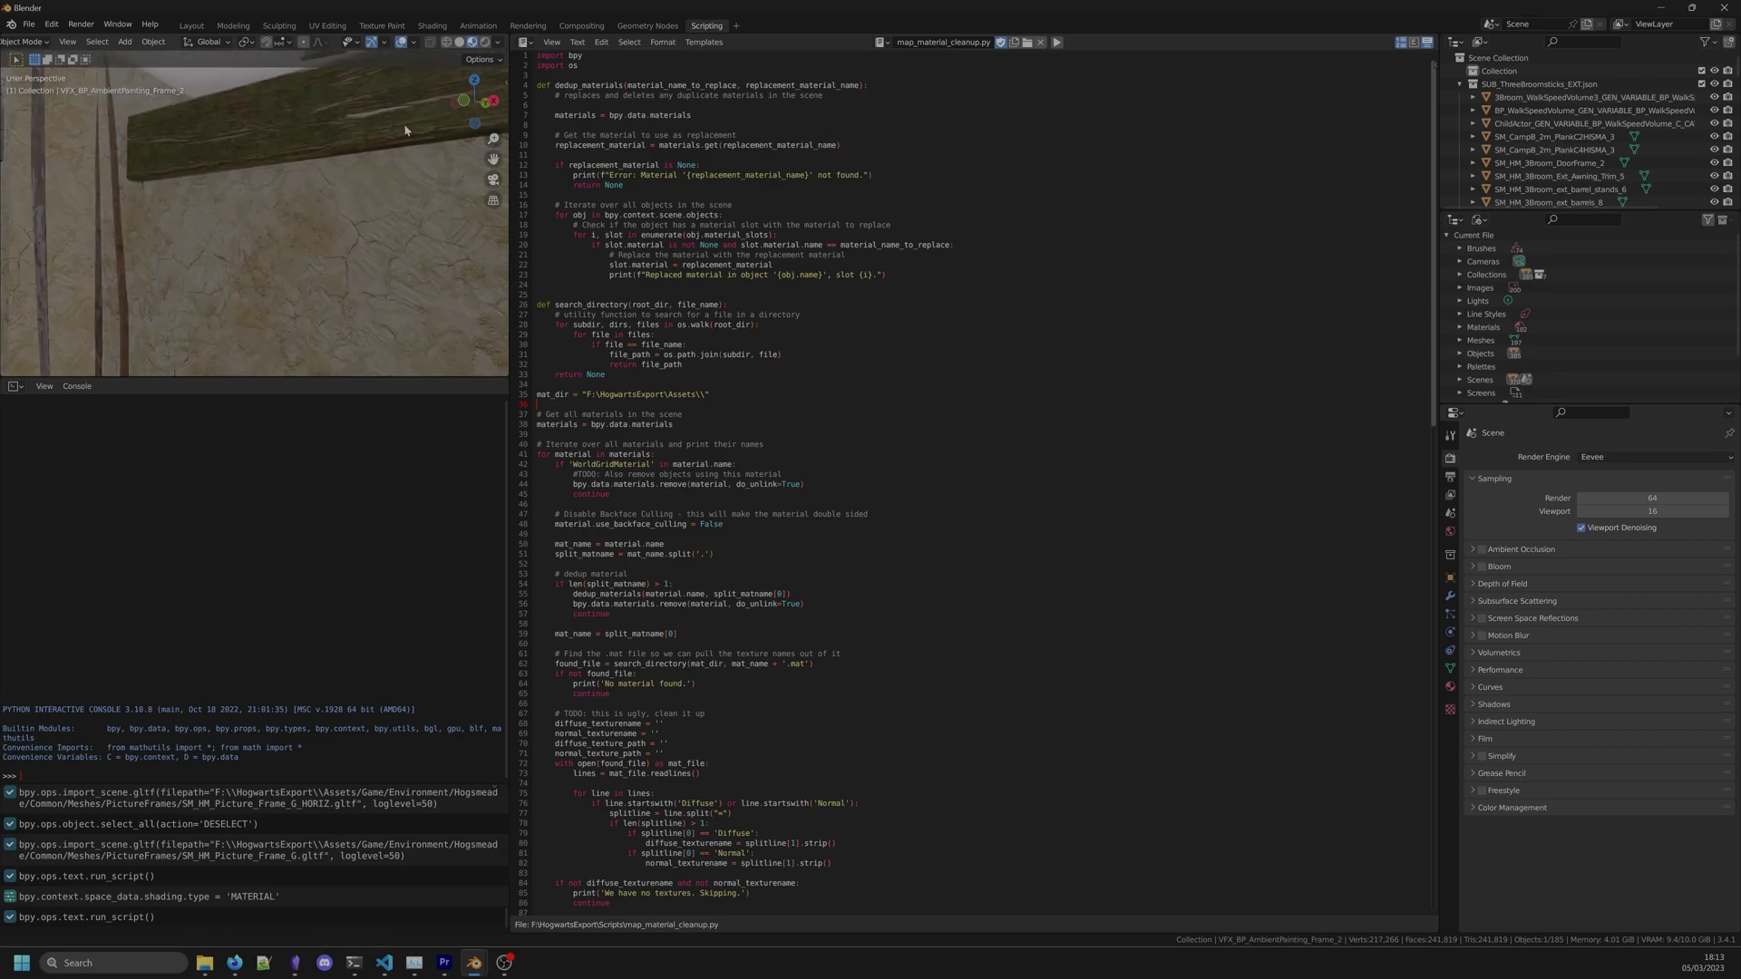
mouse_move(249, 209)
middle_down()
mouse_move(261, 276)
mouse_move(272, 254)
mouse_move(324, 322)
middle_up()
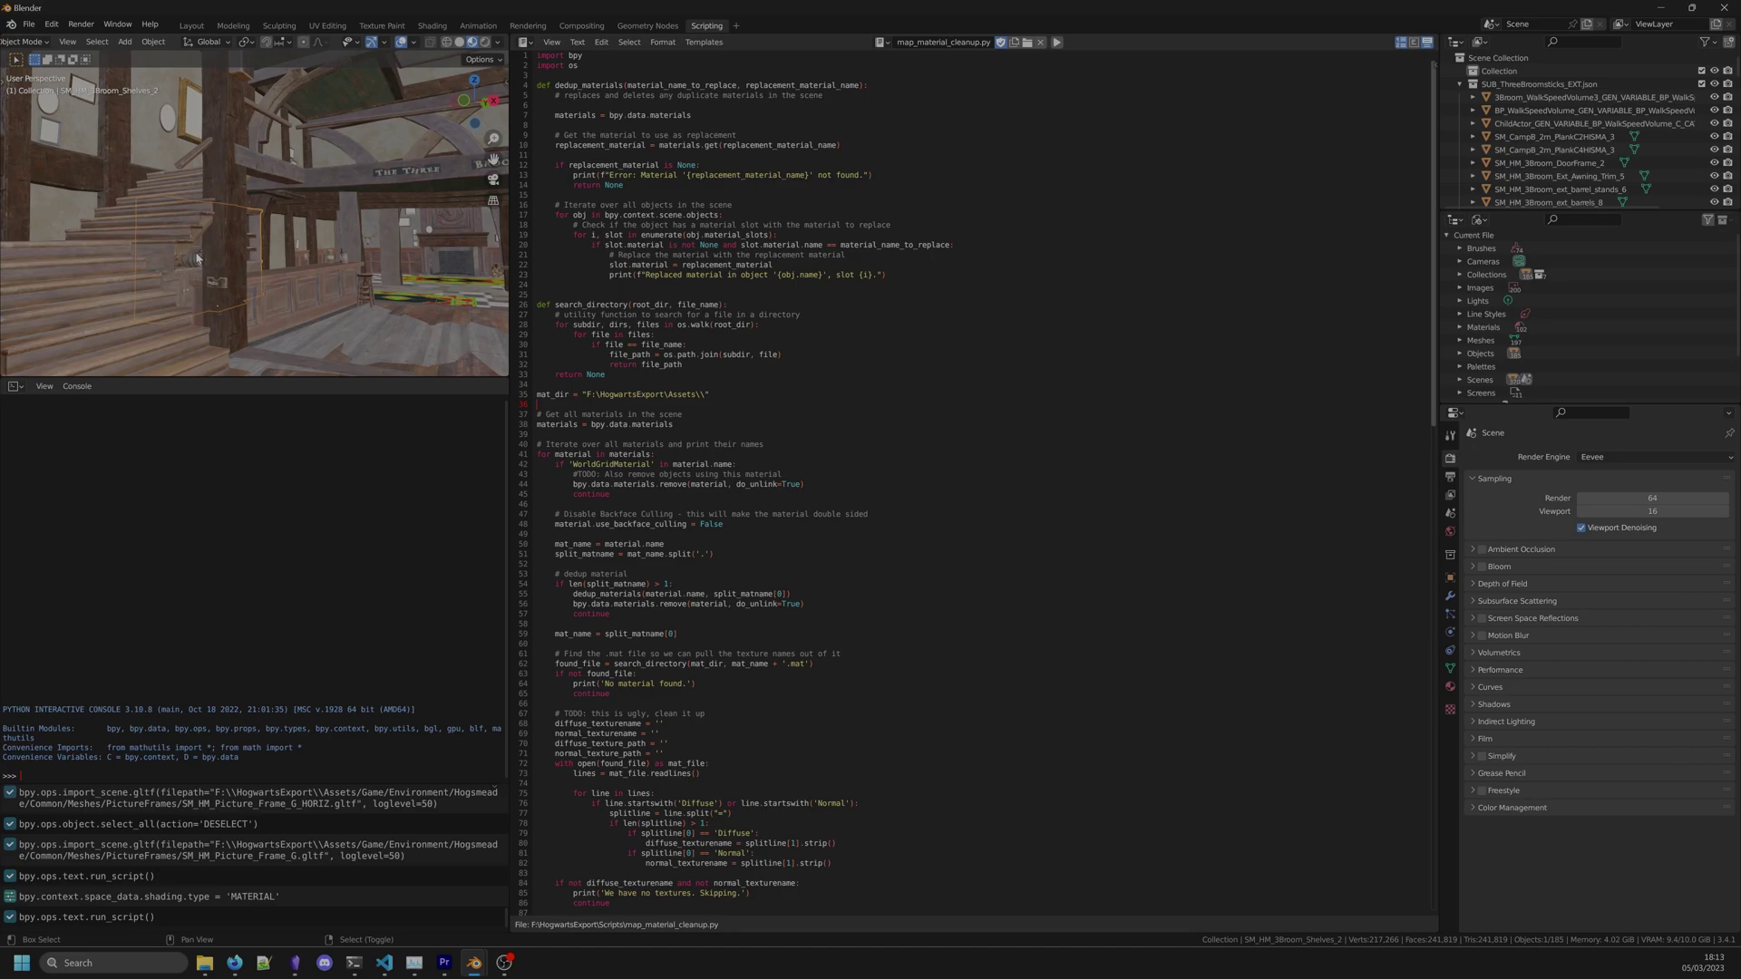
key(shift+h)
key(KP_Decimal)
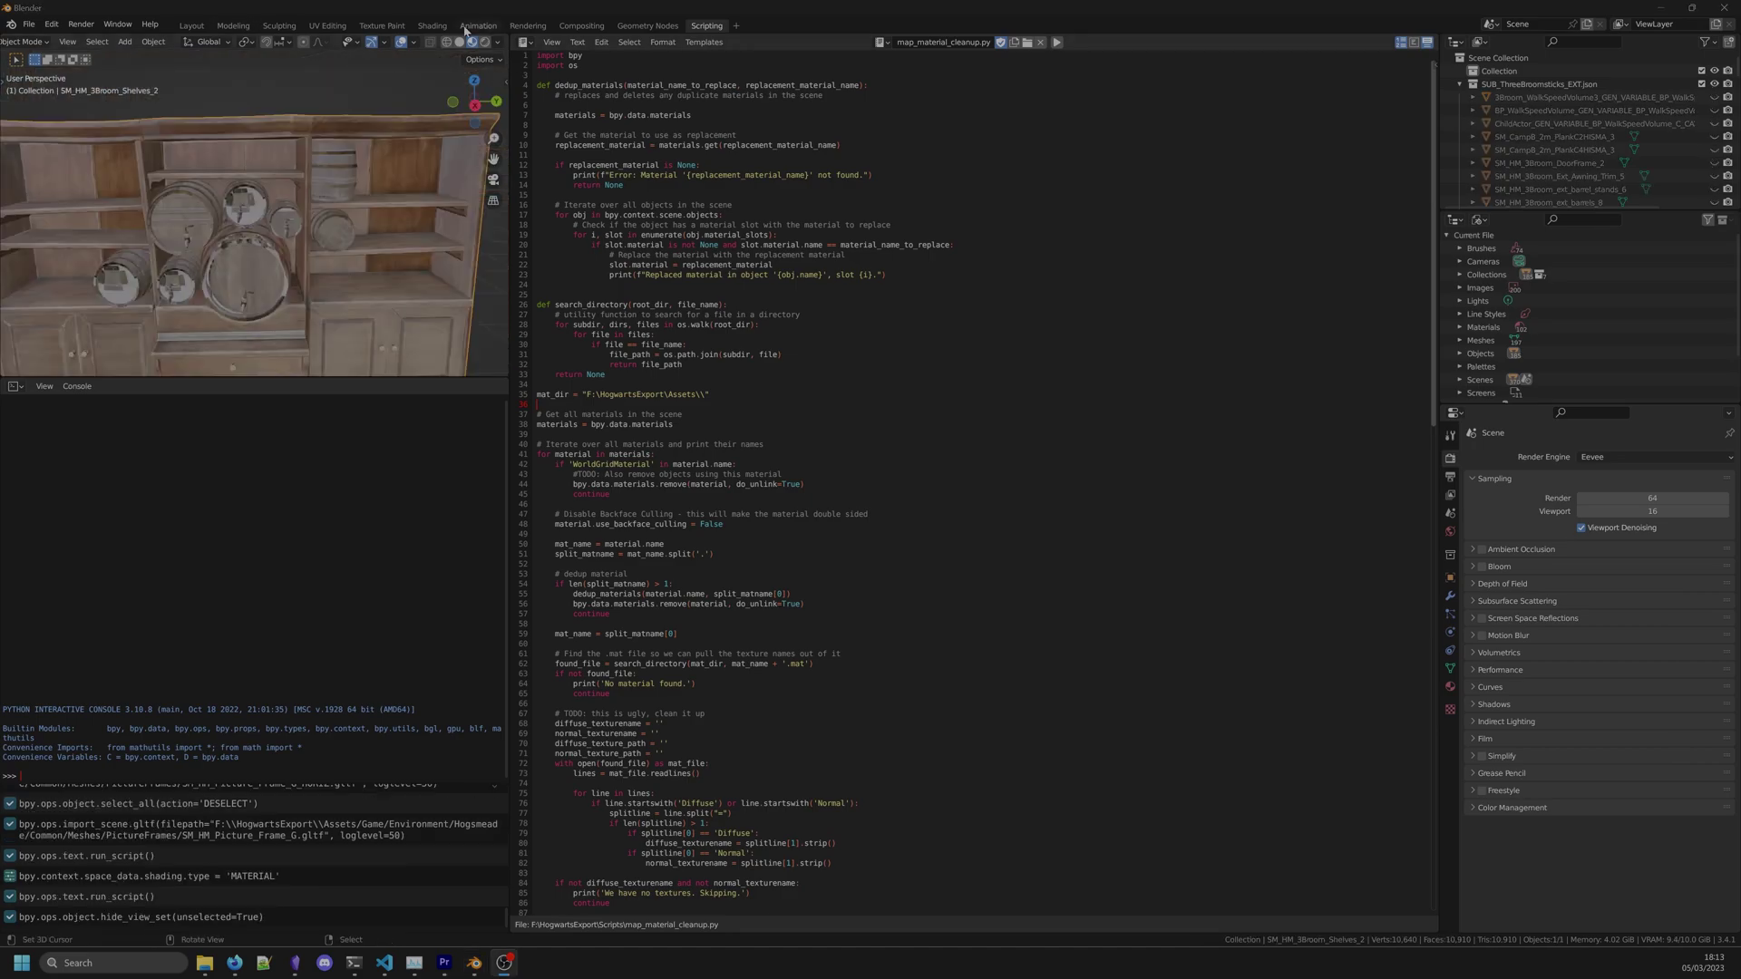
Step: Switch to the Shading workspace, frame the shelf, and use a dark studio preview environment
click(432, 26)
key(KP_Decimal)
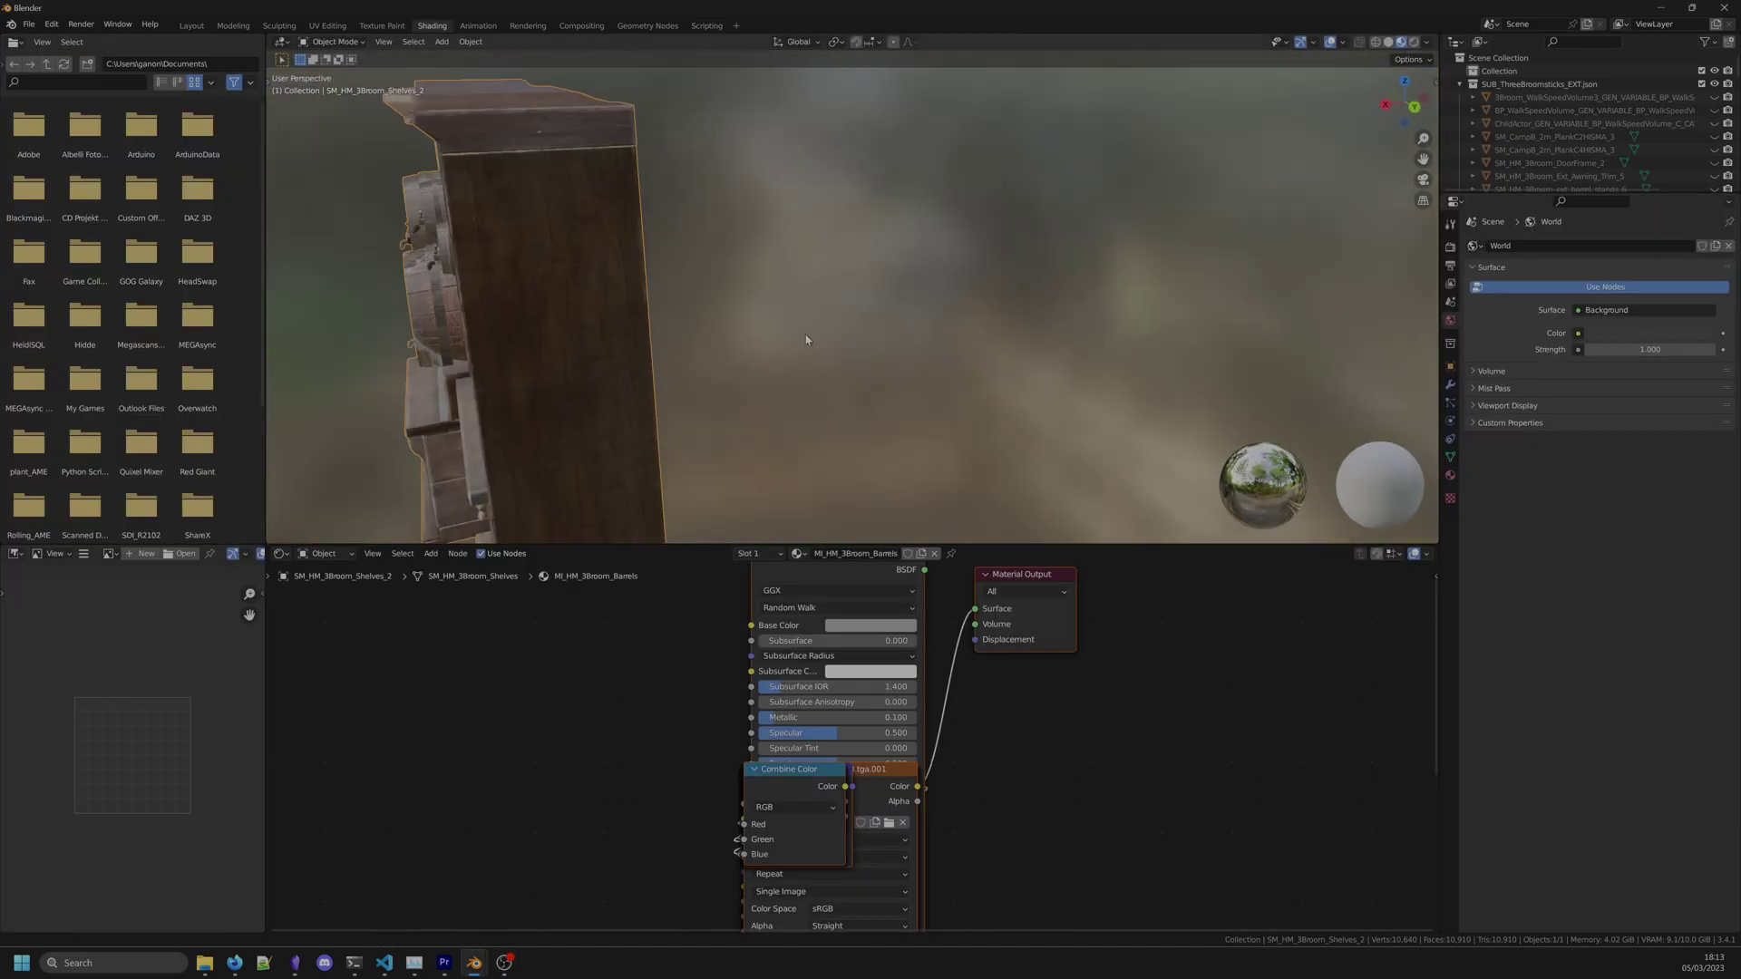
click(1427, 42)
click(1415, 151)
click(1343, 199)
Step: Show the MI_HM_3Broom_Barrels nodes and place Invert between Separate and Combine Color
click(1450, 475)
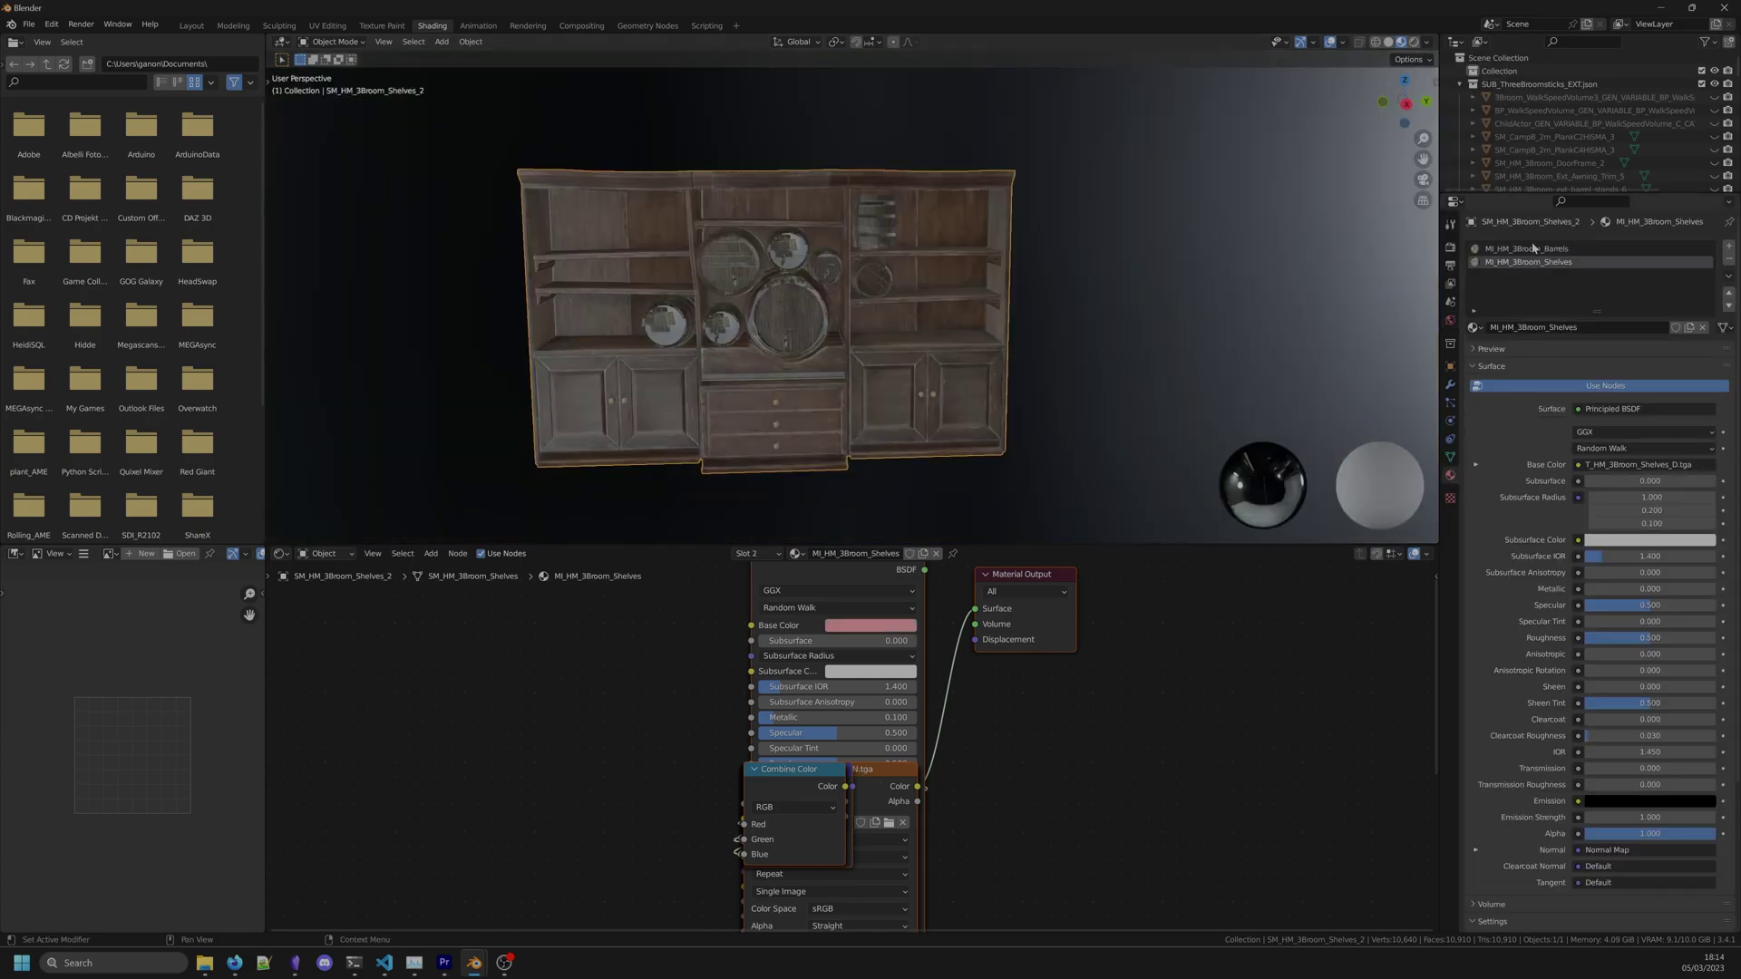
middle_drag(1074, 593, 1173, 637)
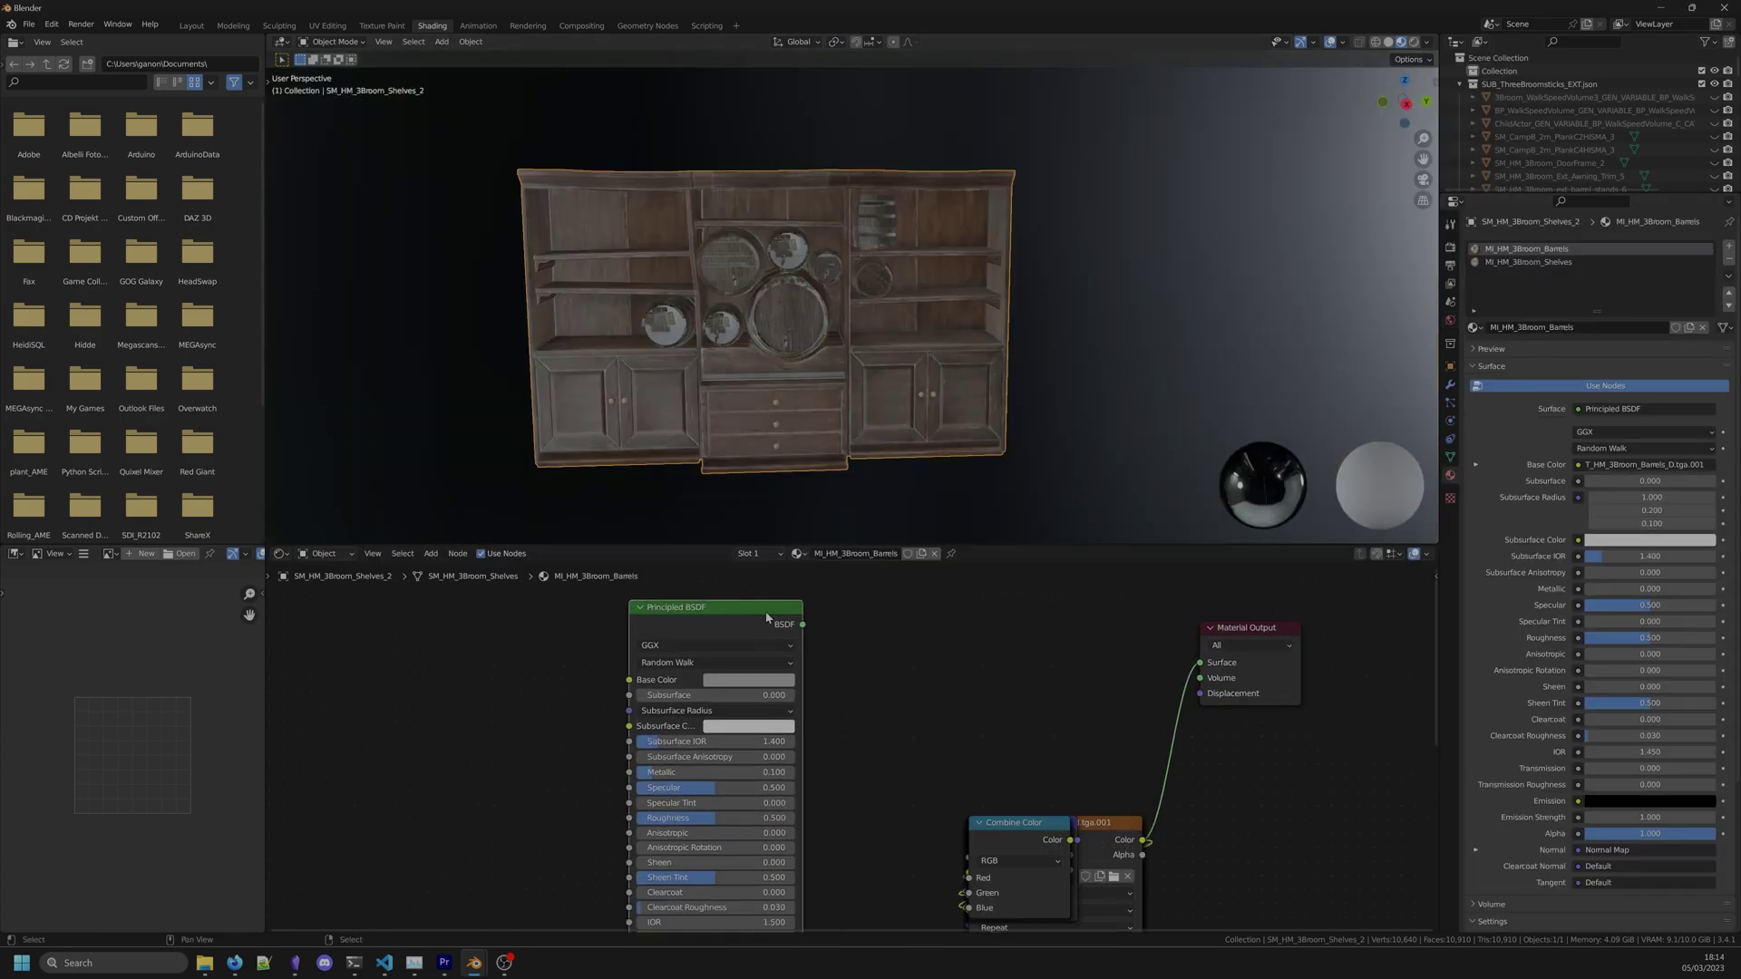
mouse_move(1057, 791)
mouse_down()
mouse_move(683, 761)
mouse_move(507, 788)
mouse_up()
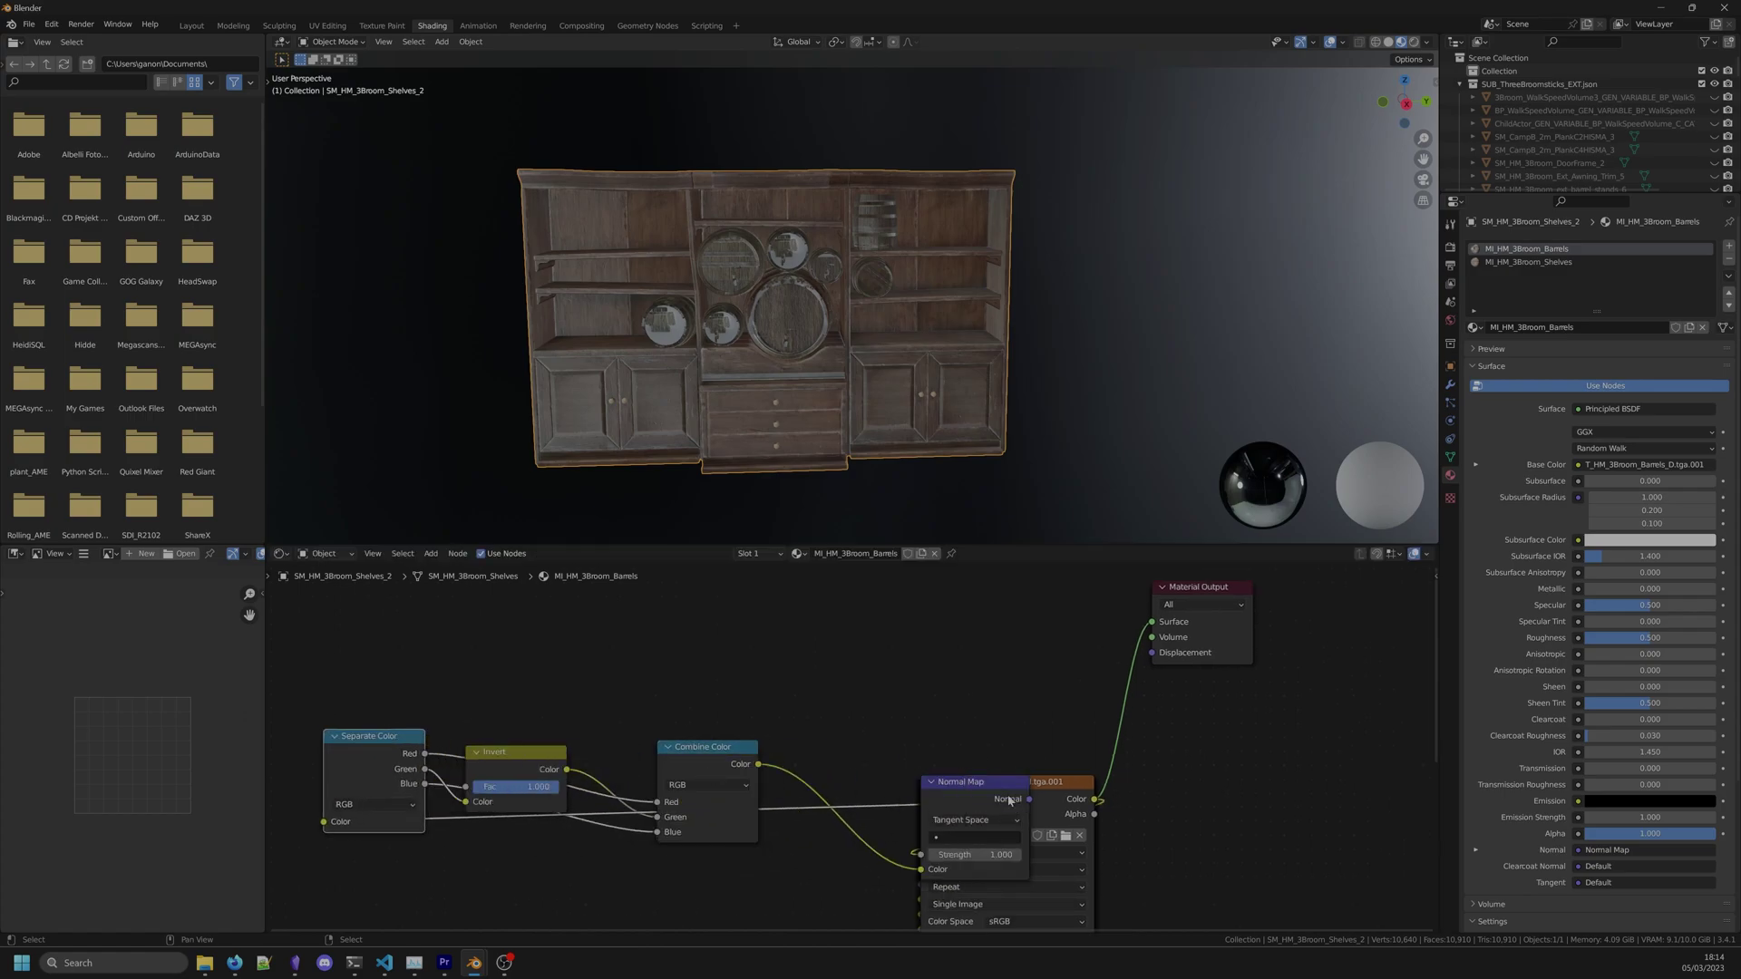
drag(369, 771, 780, 580)
scroll(856, 706, down, 2)
Step: Move Normal Map out of the chain, feed the normal texture into Separate Color, and reposition the diffuse node
mouse_move(480, 707)
mouse_down()
mouse_move(741, 714)
mouse_move(911, 580)
mouse_up()
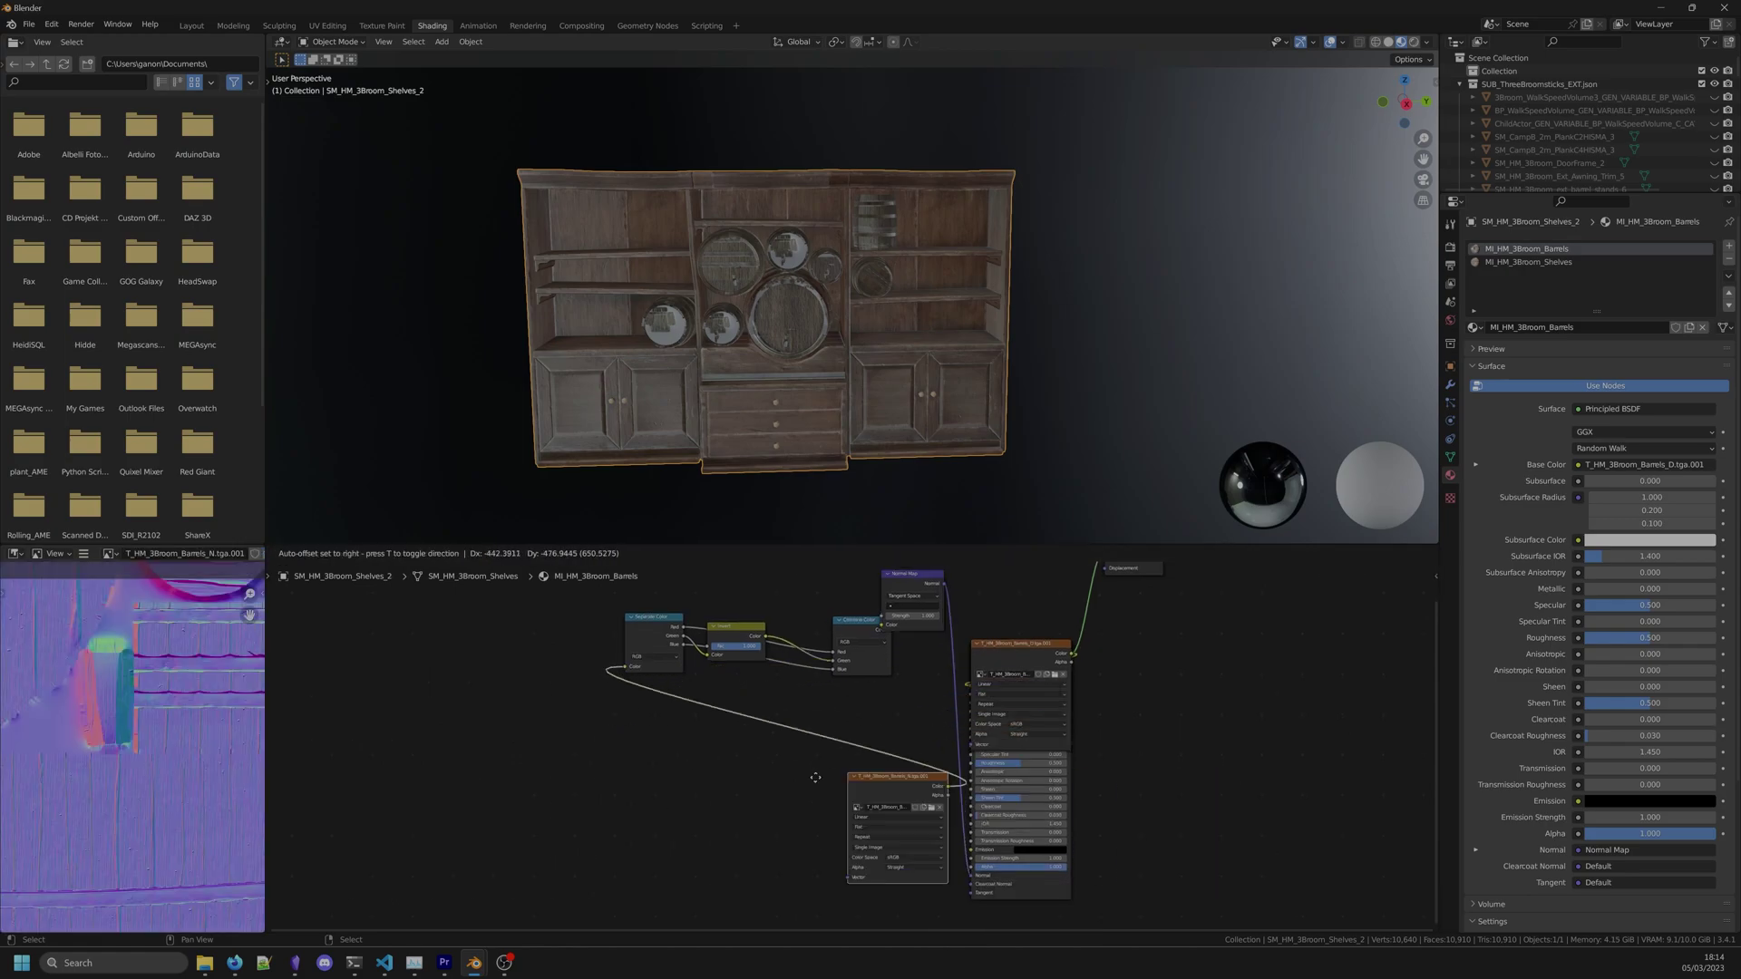
drag(757, 766, 480, 702)
click(1099, 666)
drag(1099, 667, 645, 626)
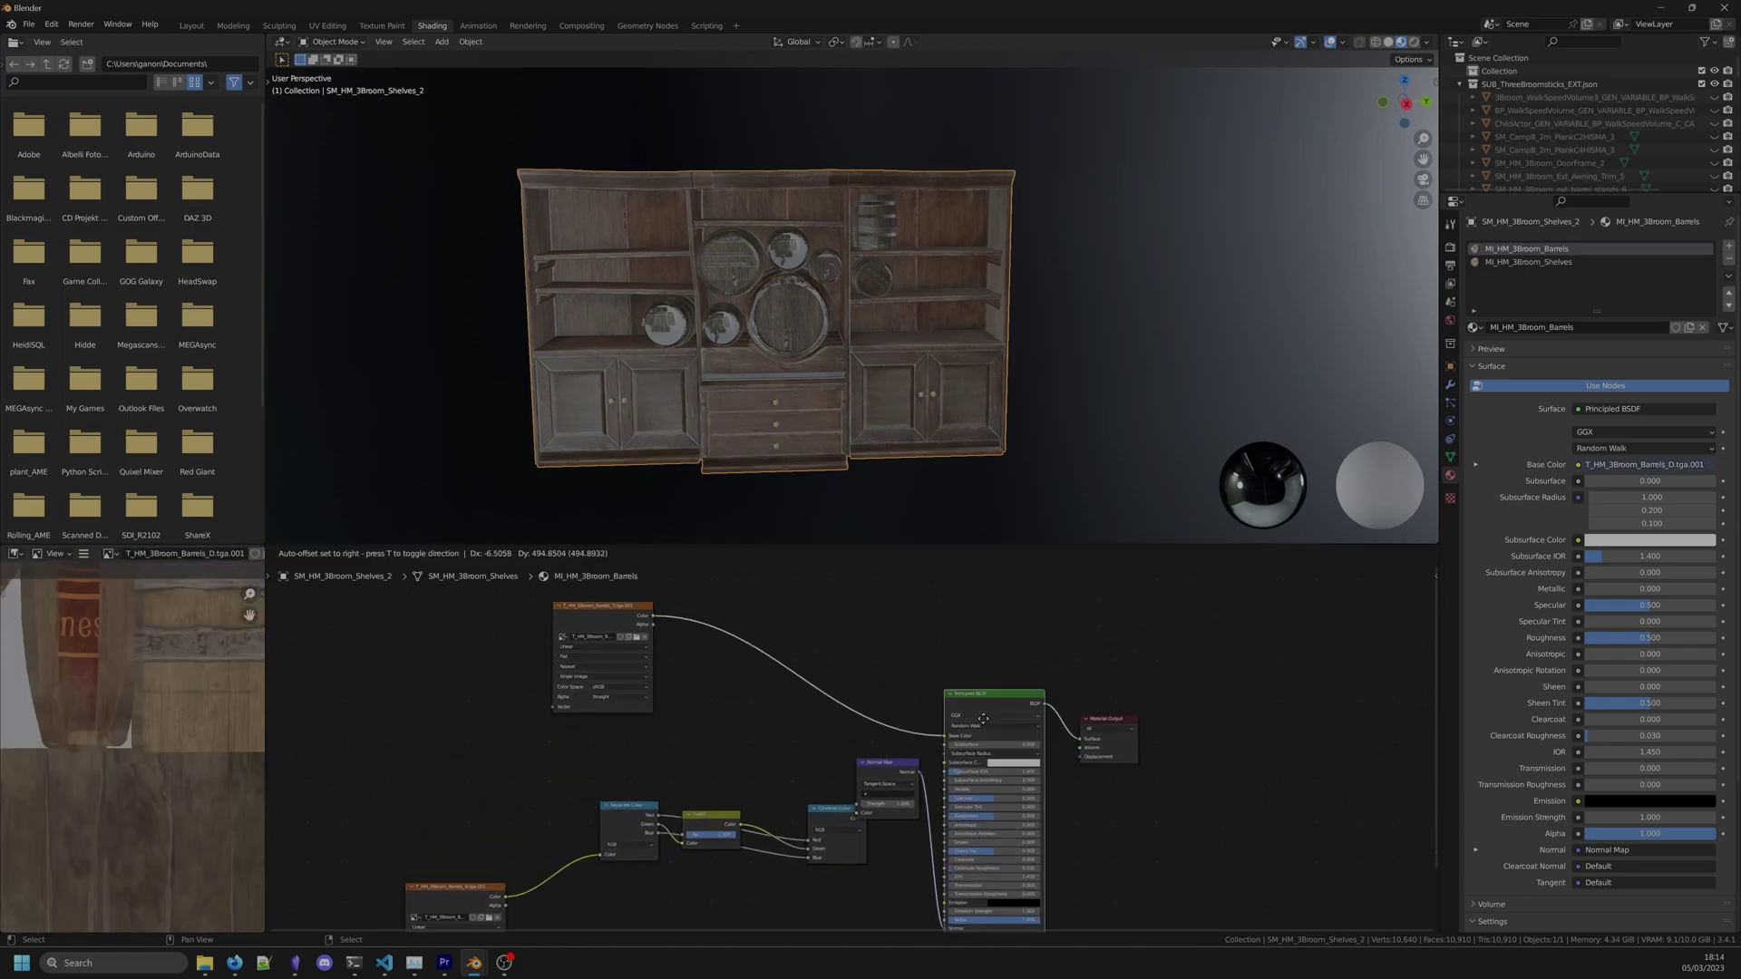
scroll(71, 605, down, 4)
Step: Show the barrels texture in a UV Editor and select only the MI_HM_3Broom_Barrels faces in Edit Mode
click(16, 554)
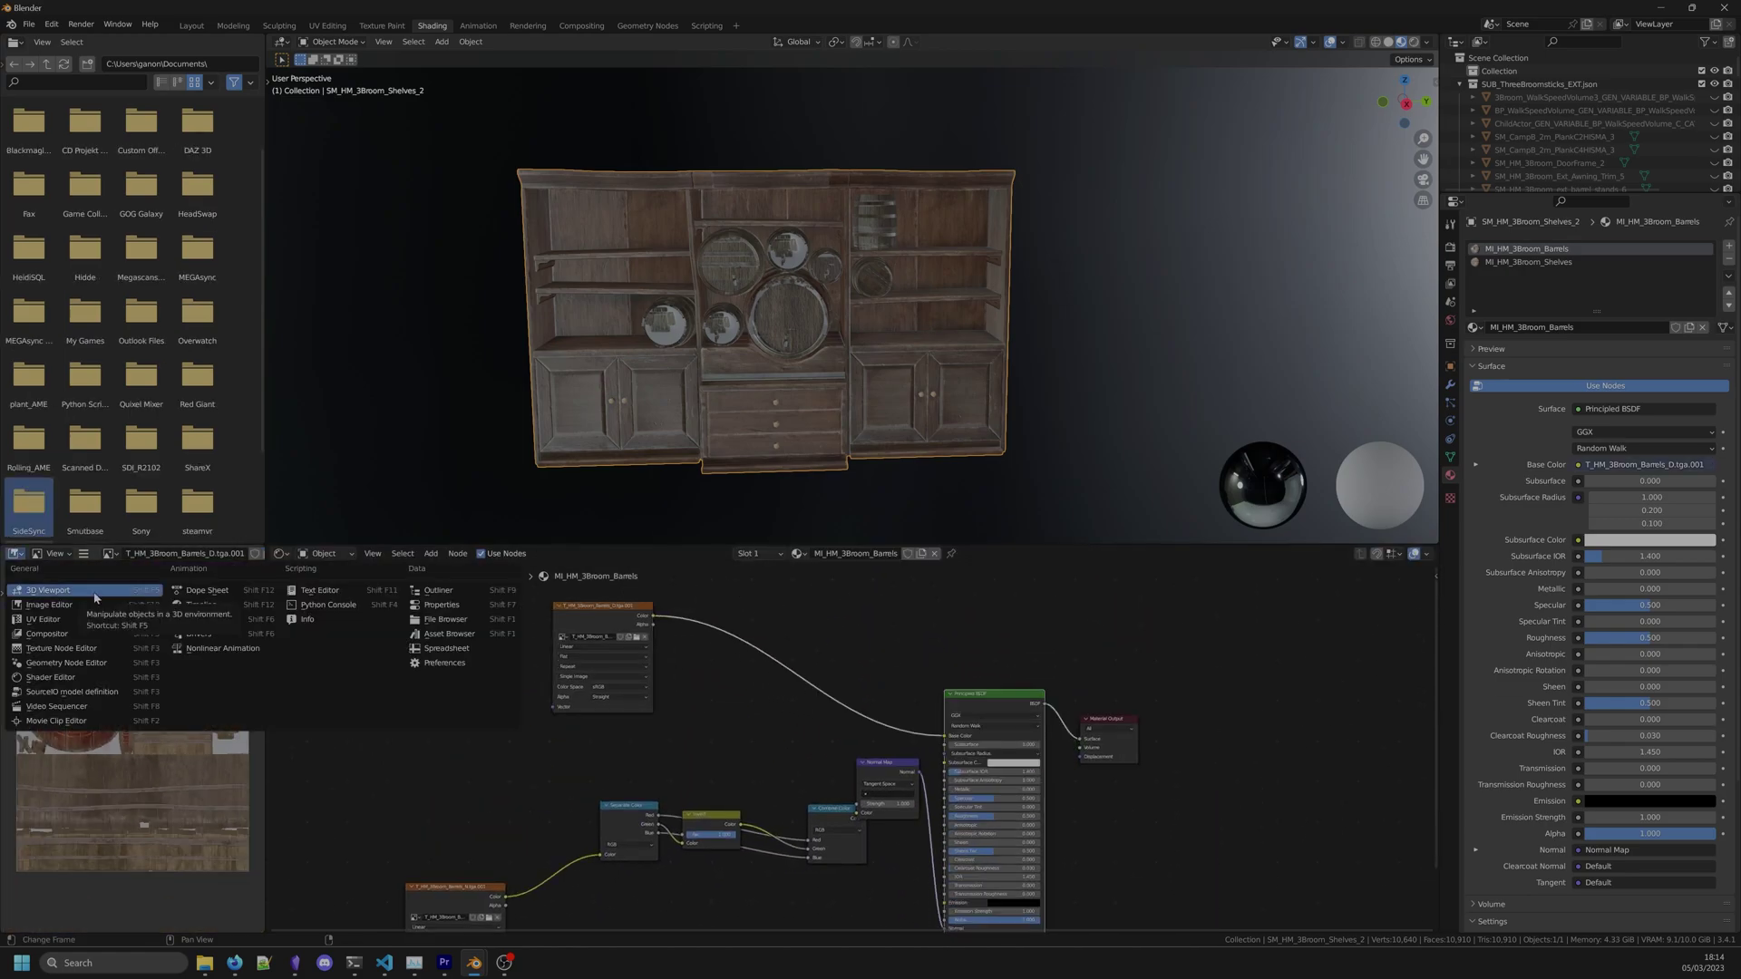
click(108, 620)
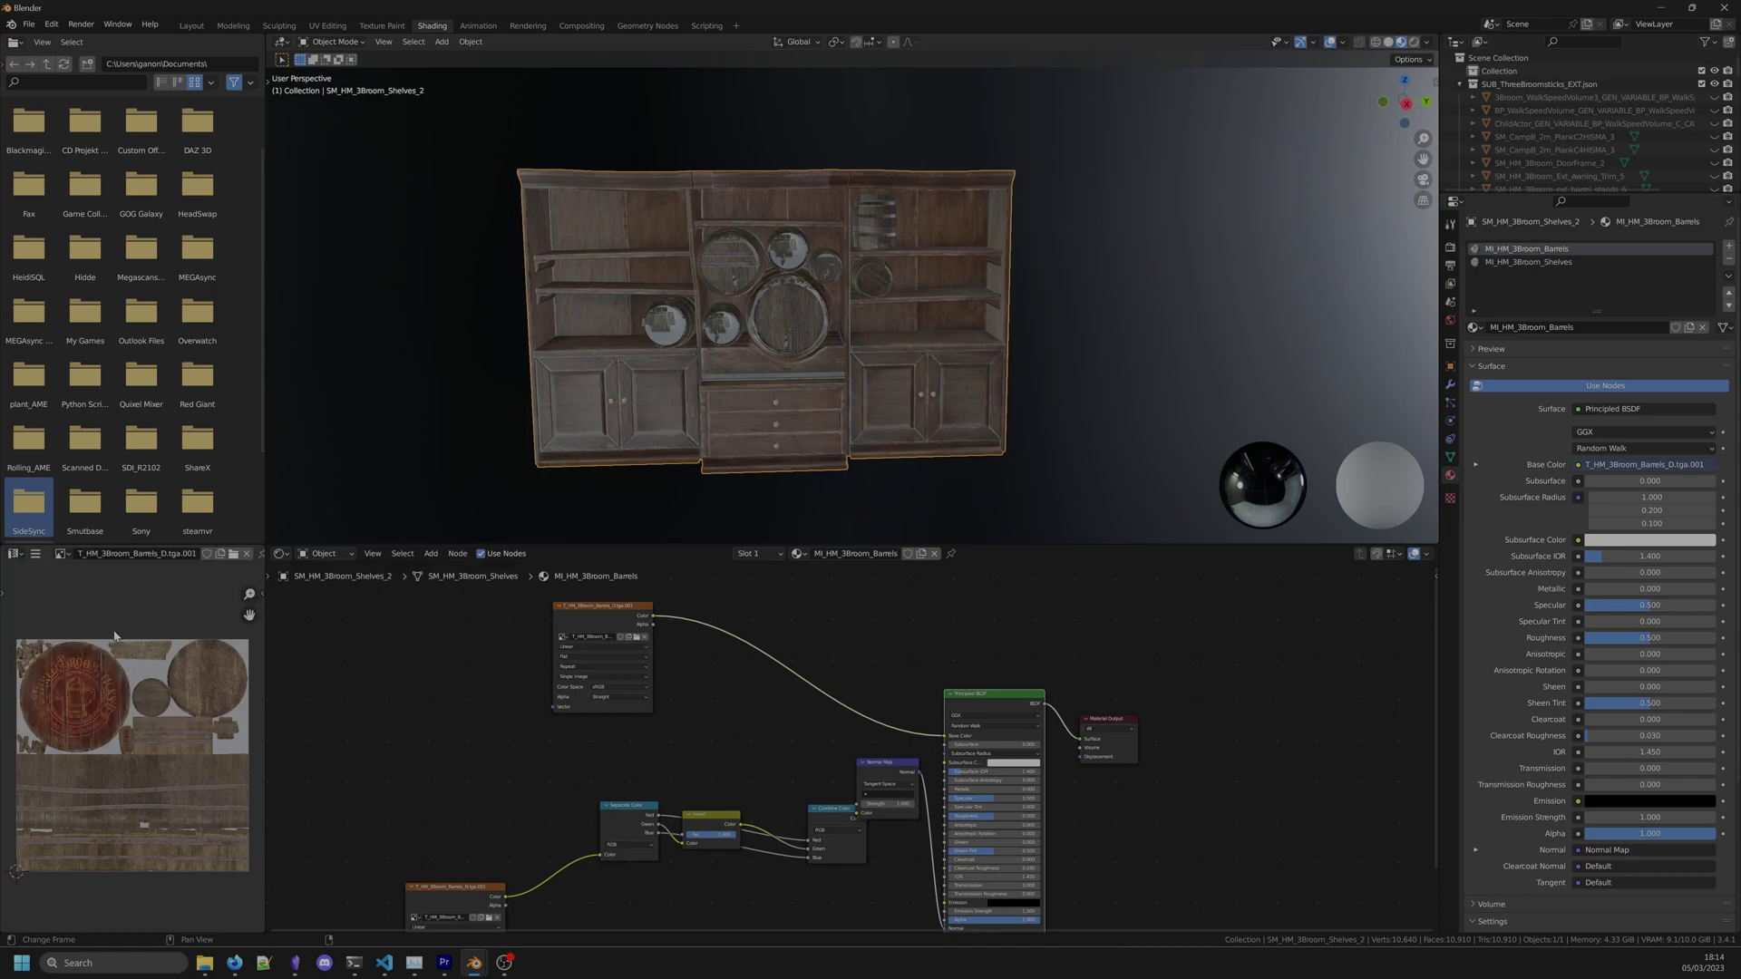
key(Tab)
key(alt+a)
click(1637, 345)
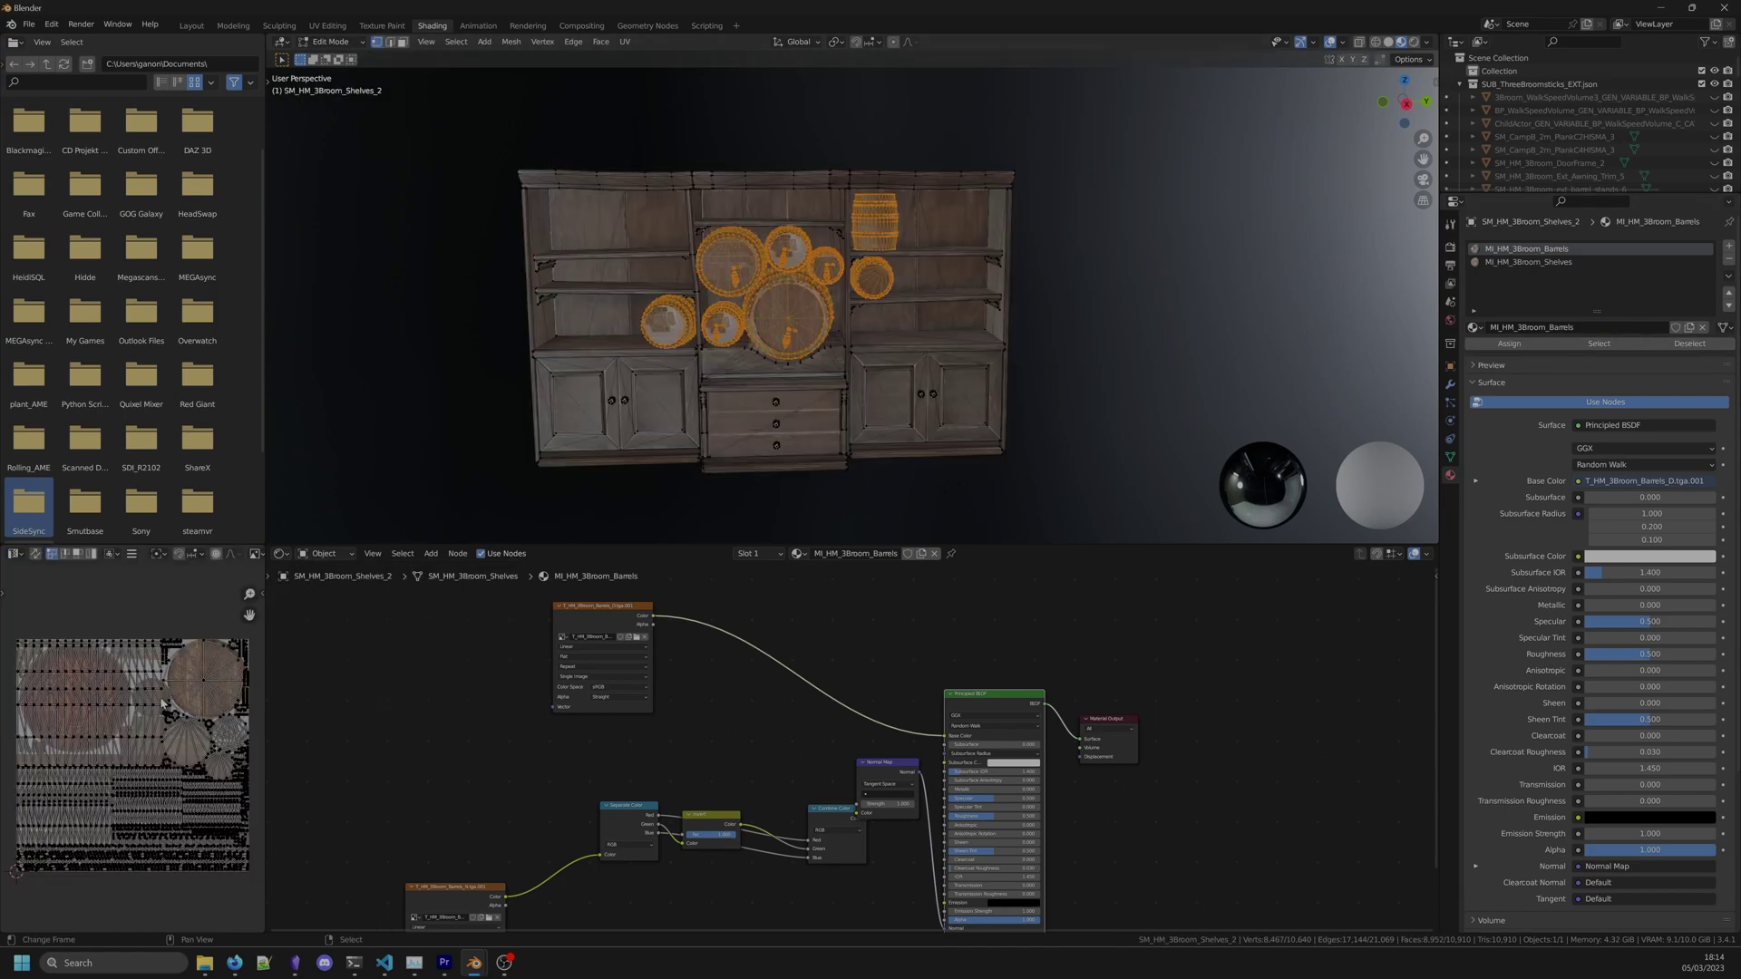
Step: Locate the 2048×2048 T_HM_3Broom_Barrels_D.tga in CabinetsAndDrawers and drag it into the barrels material
key(Tab)
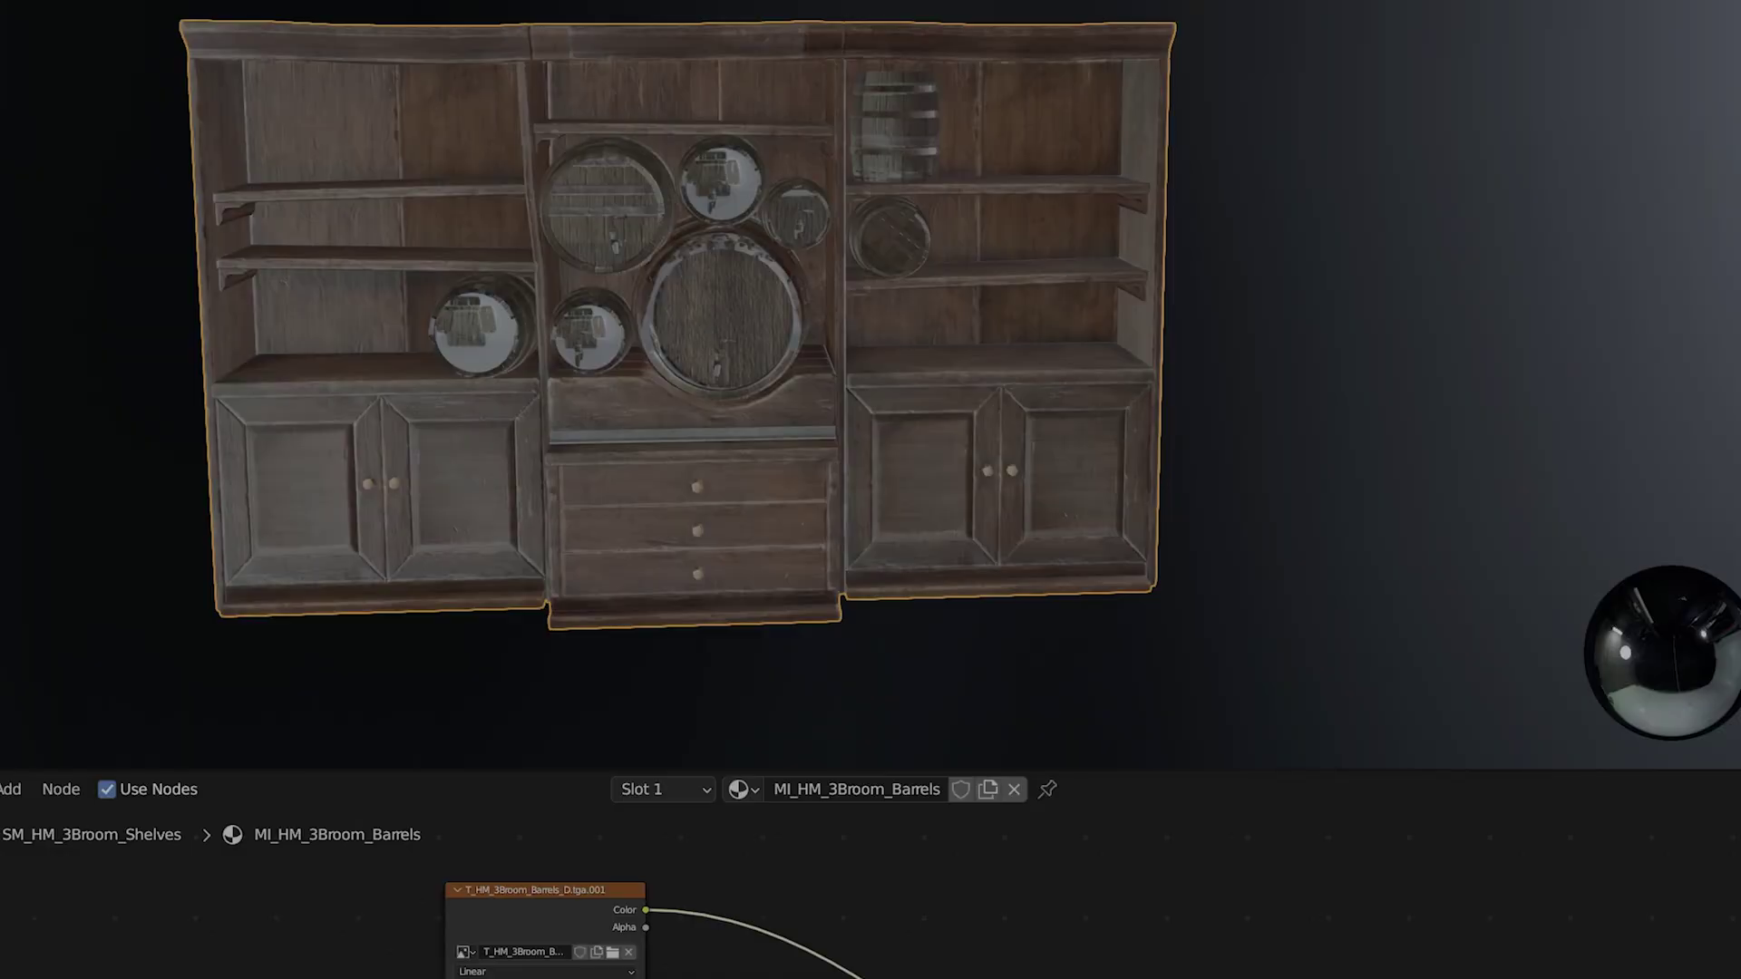
key(alt+Tab)
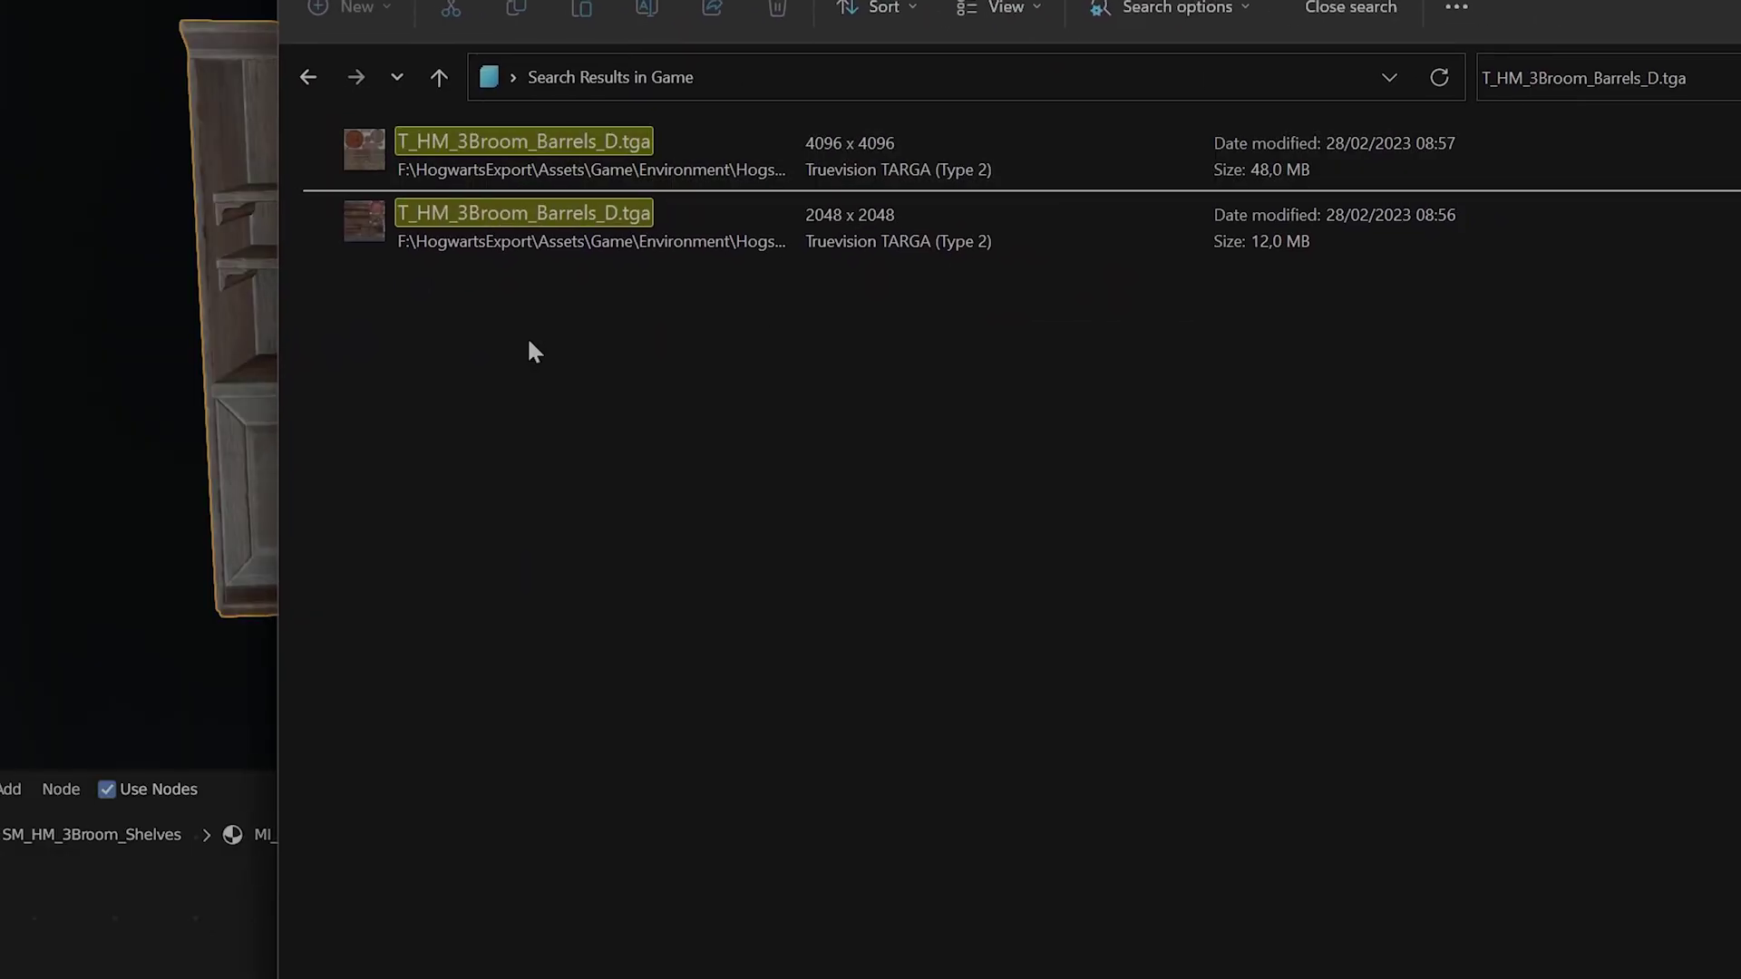
click(632, 221)
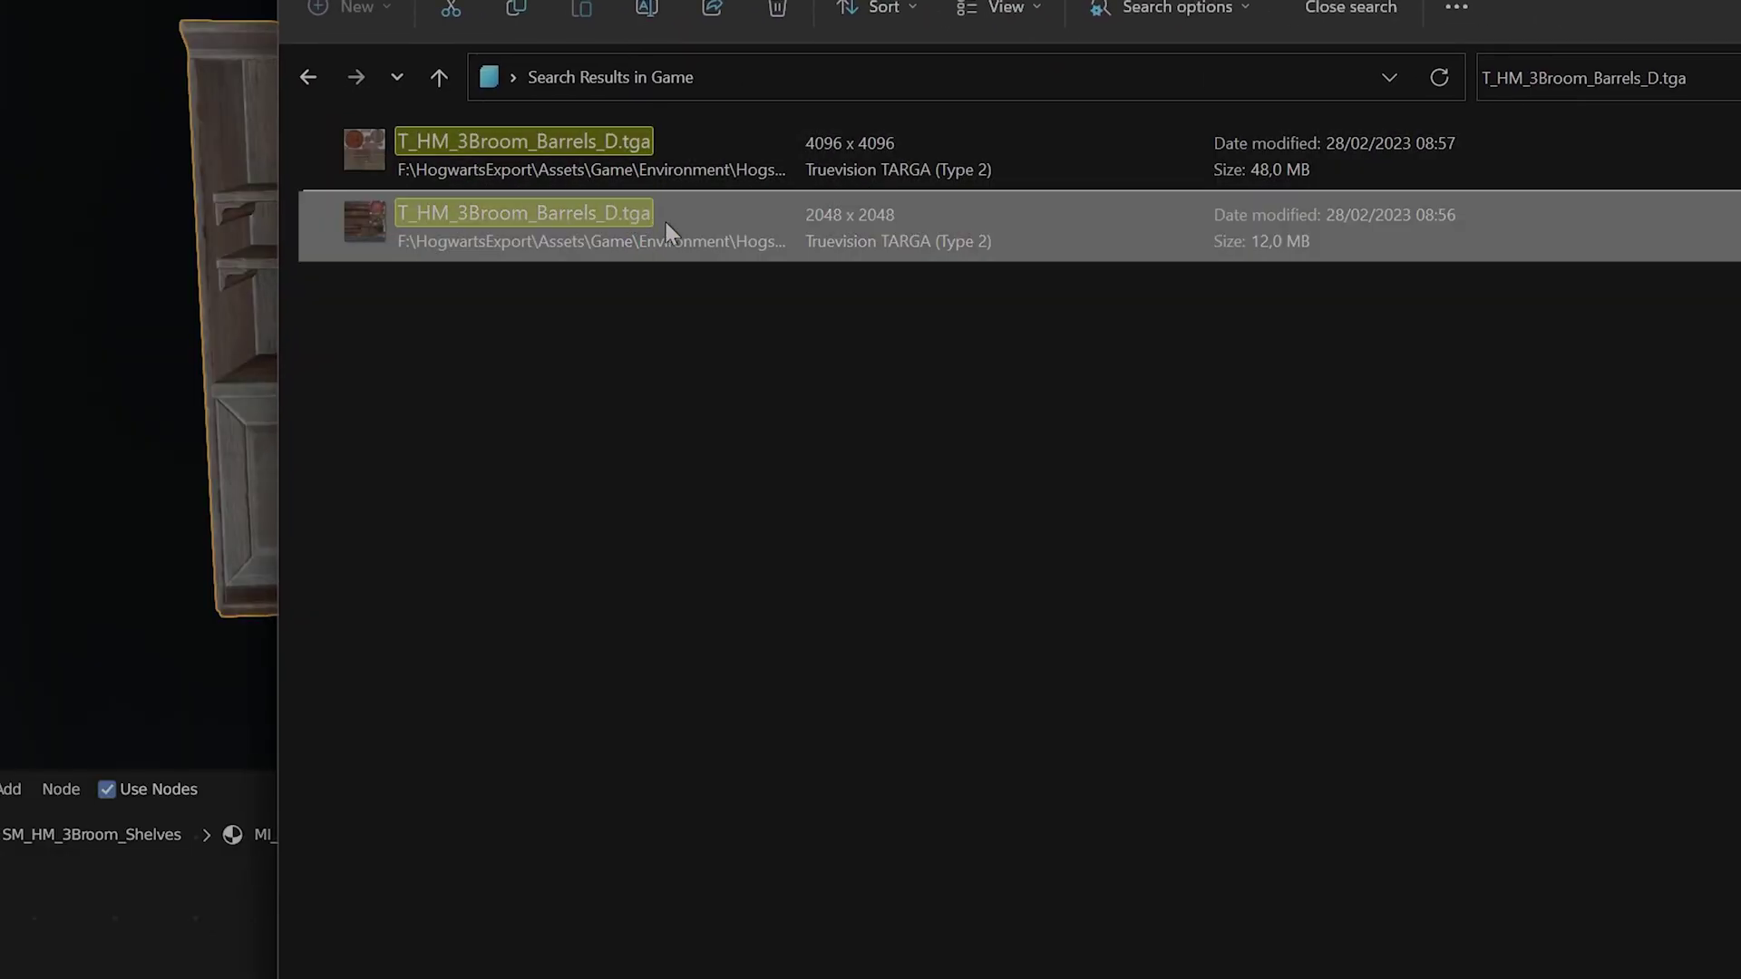
right_click(669, 231)
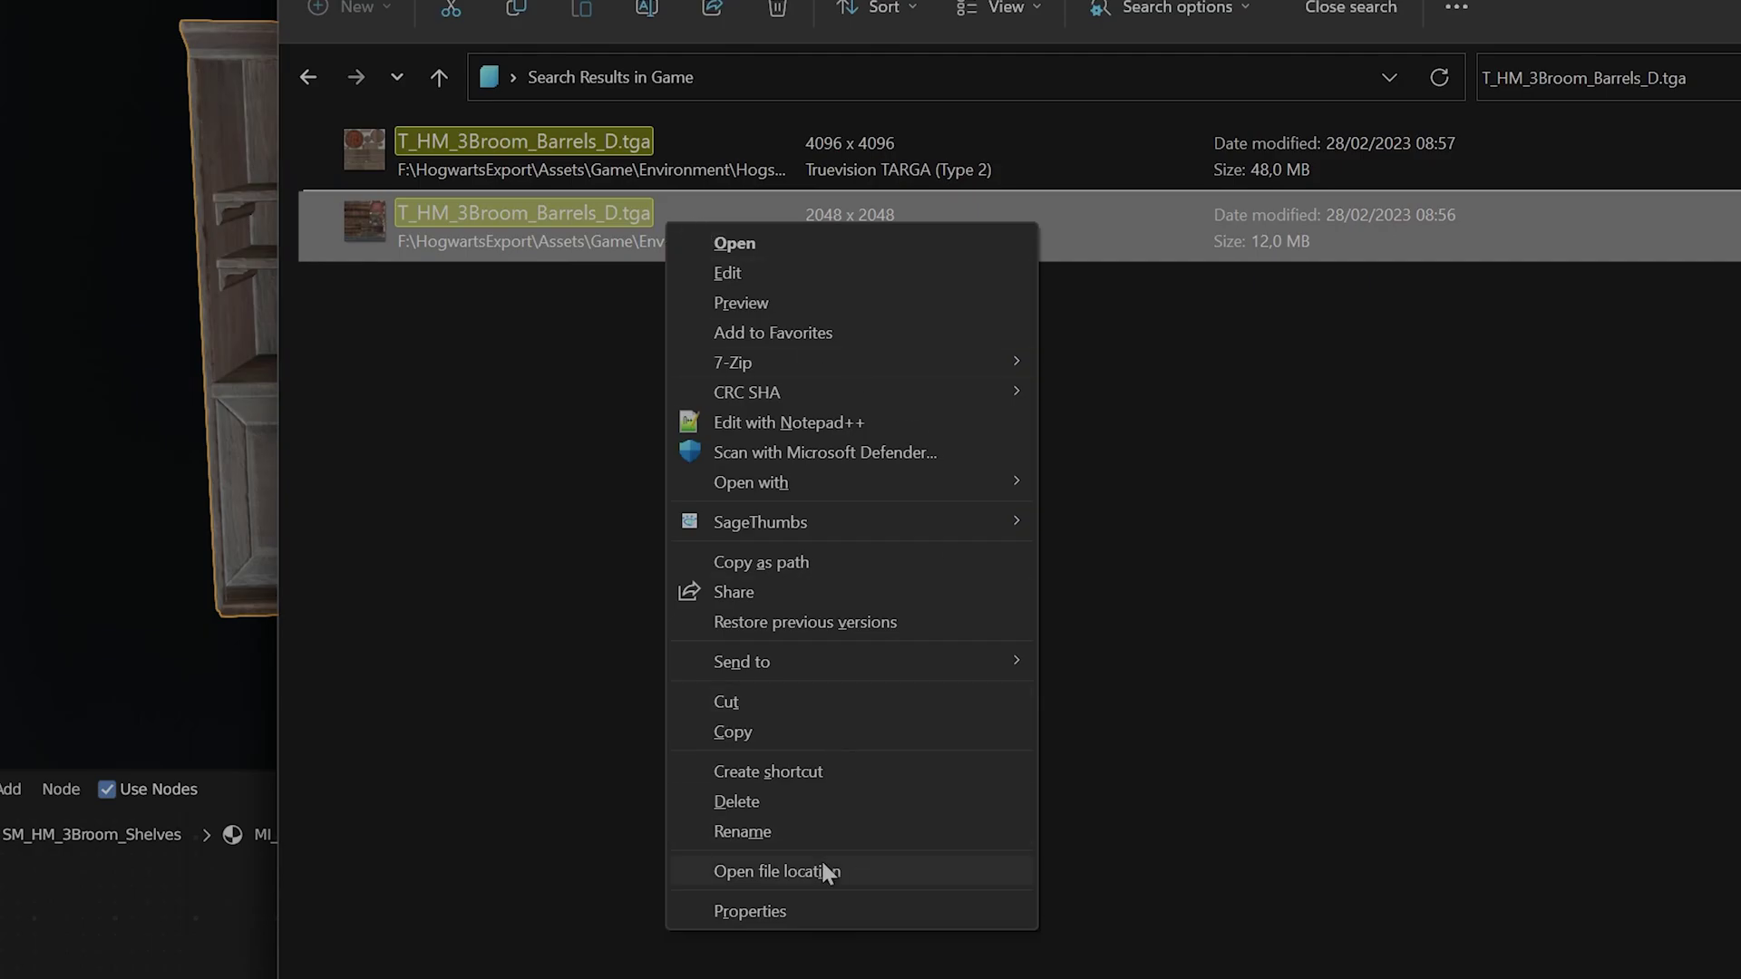
click(775, 871)
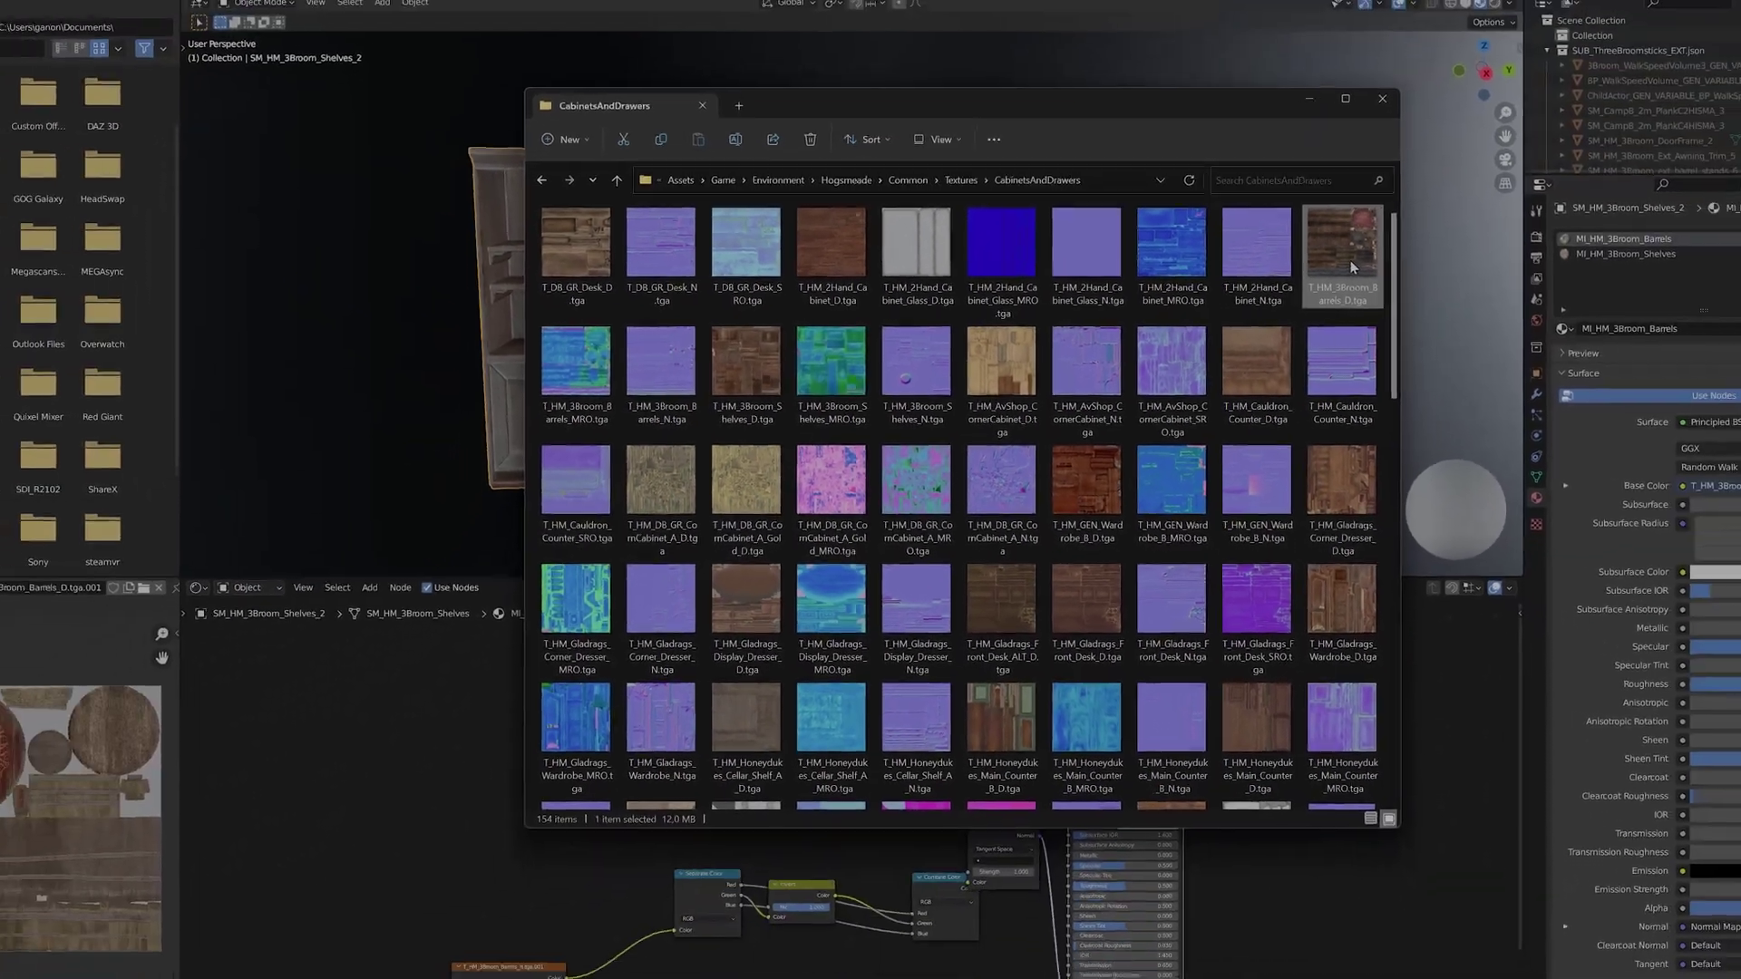
drag(1346, 260, 440, 653)
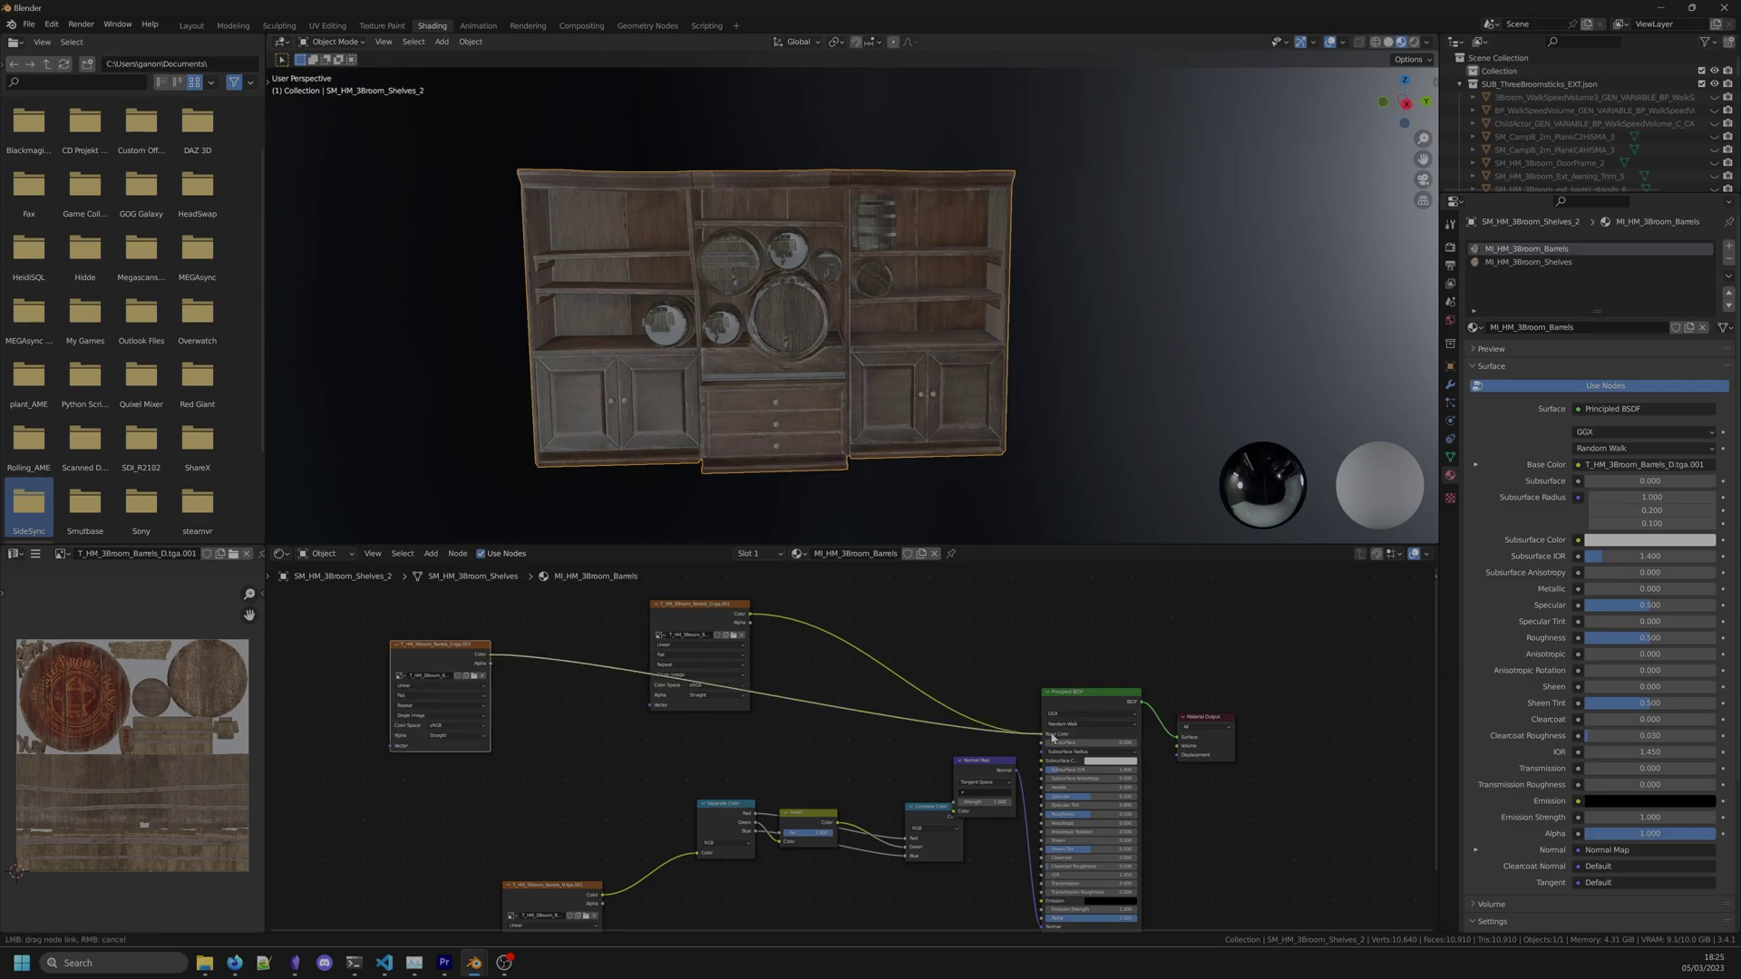
Step: Link the new colour texture to Base Color and add T_HM_3Broom_Barrels_N.tga to the material
drag(1052, 736, 1044, 734)
scroll(803, 275, up, 5)
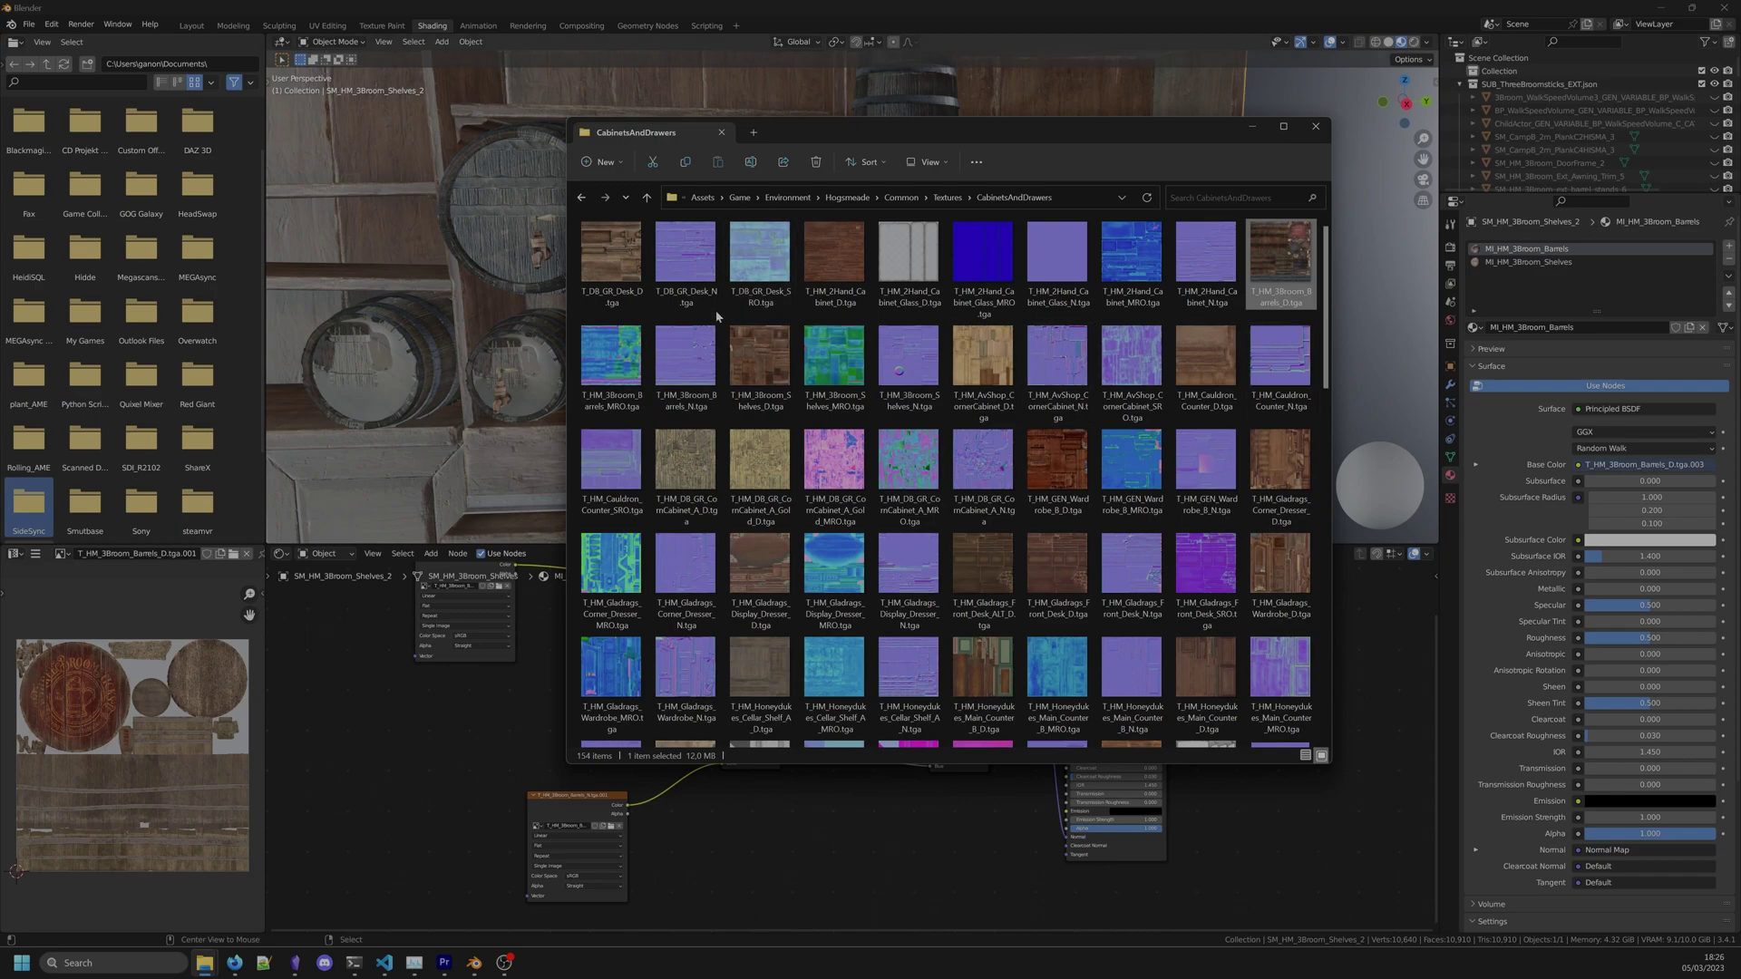
click(685, 392)
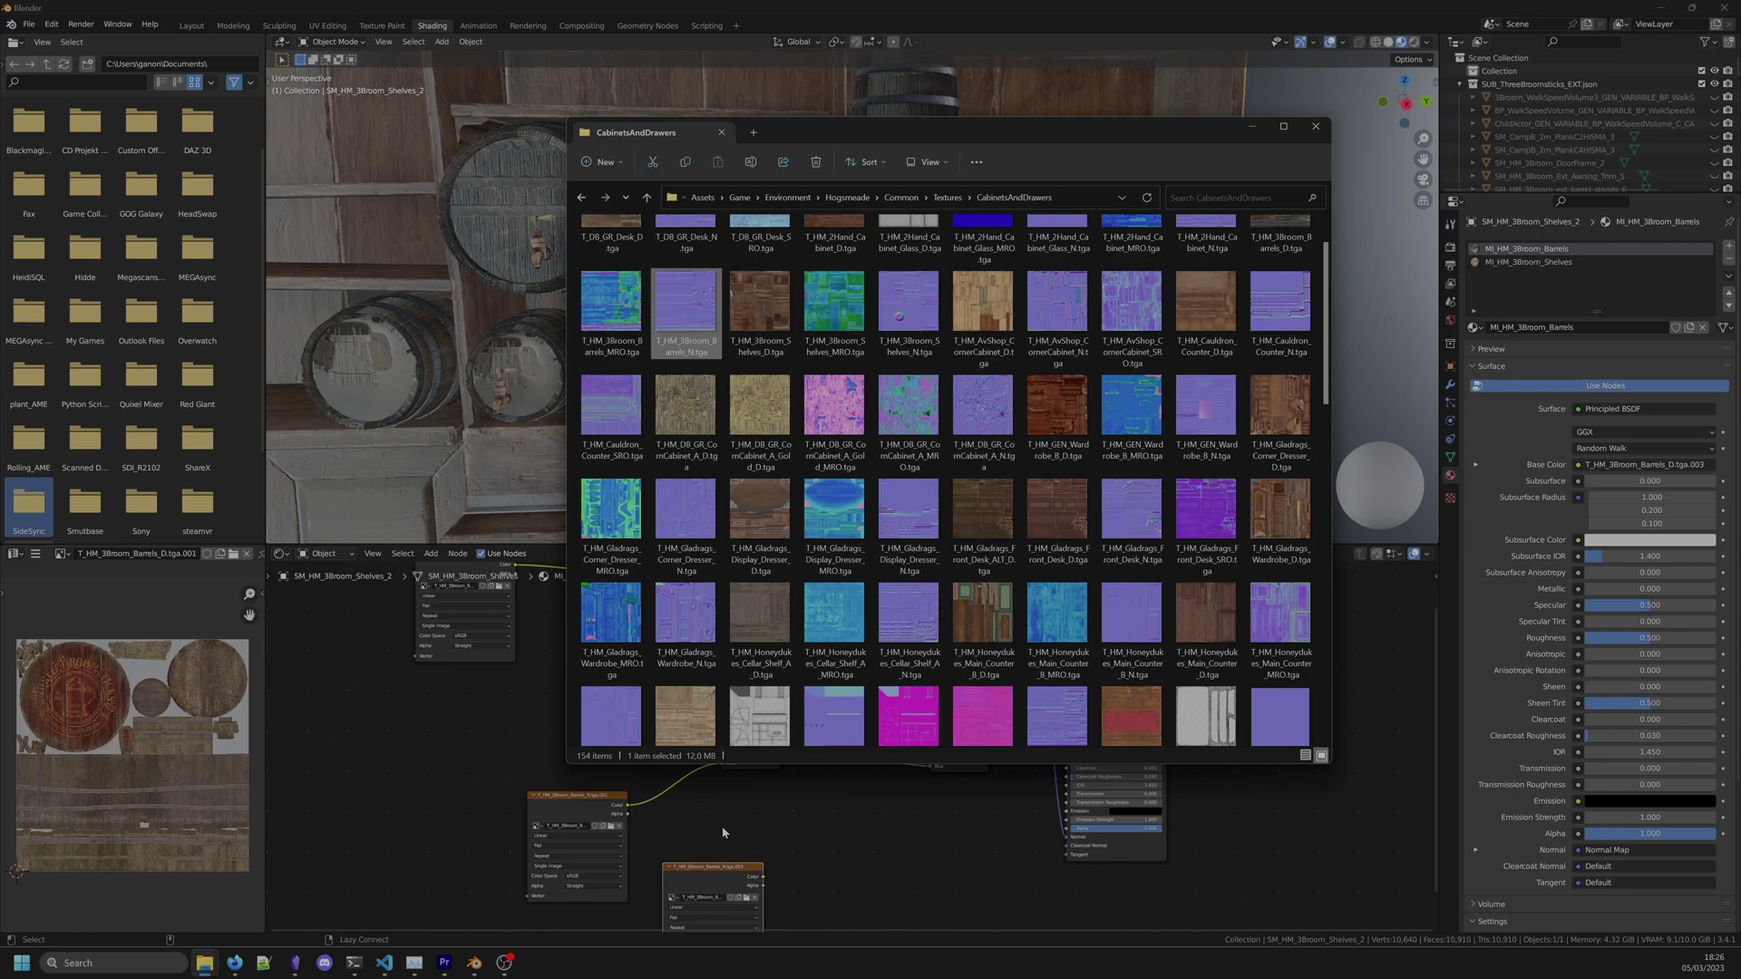
drag(684, 391, 731, 722)
shift+scroll(691, 788, down, 1)
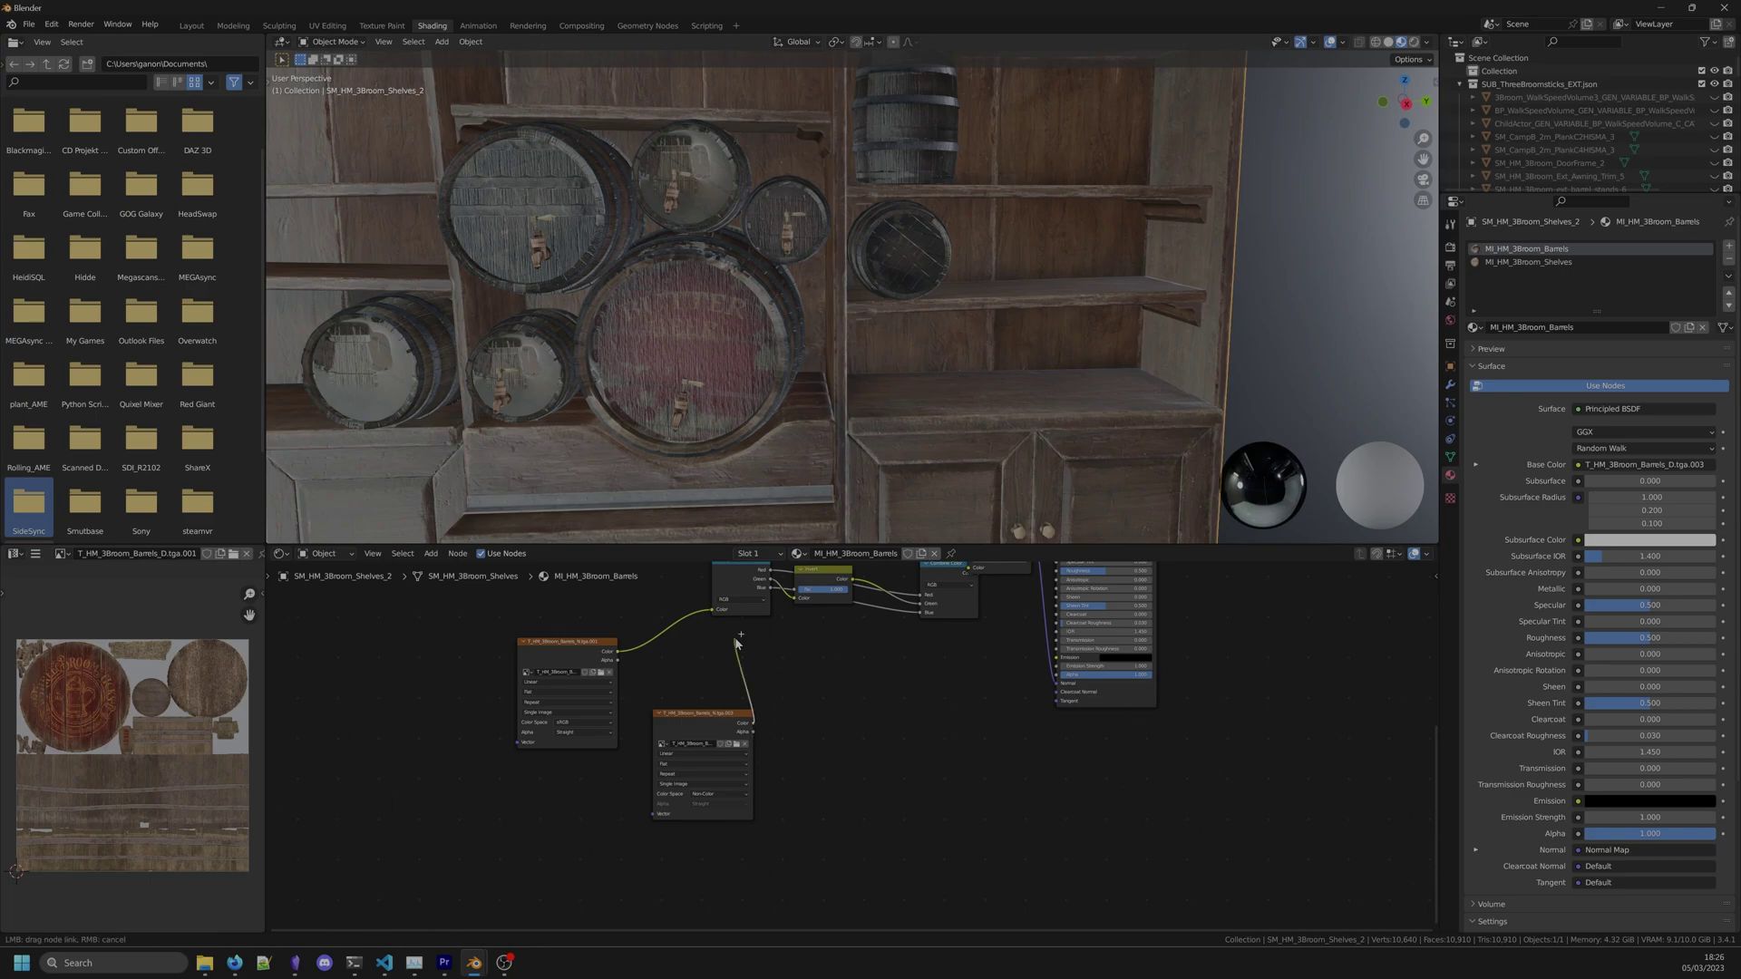
Step: Wire the new normal texture into Separate Color, delete the old normal node, and inspect the barrels
drag(712, 616, 712, 616)
click(591, 649)
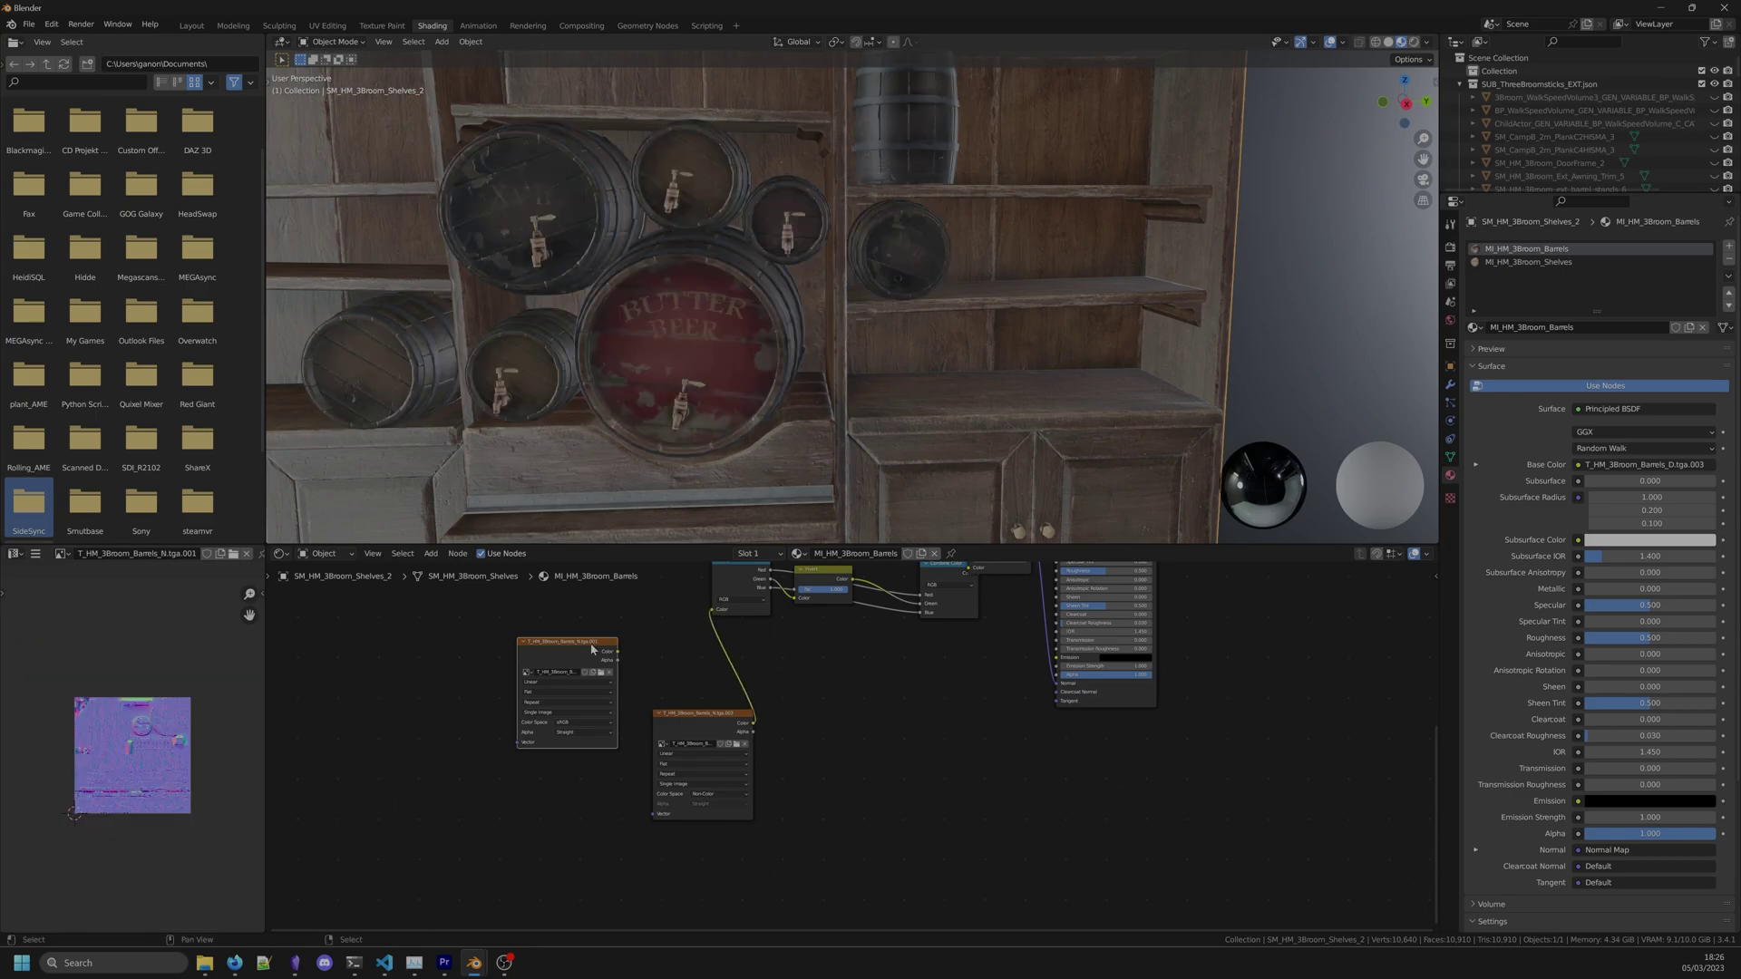
key(x)
middle_drag(699, 343, 1043, 320)
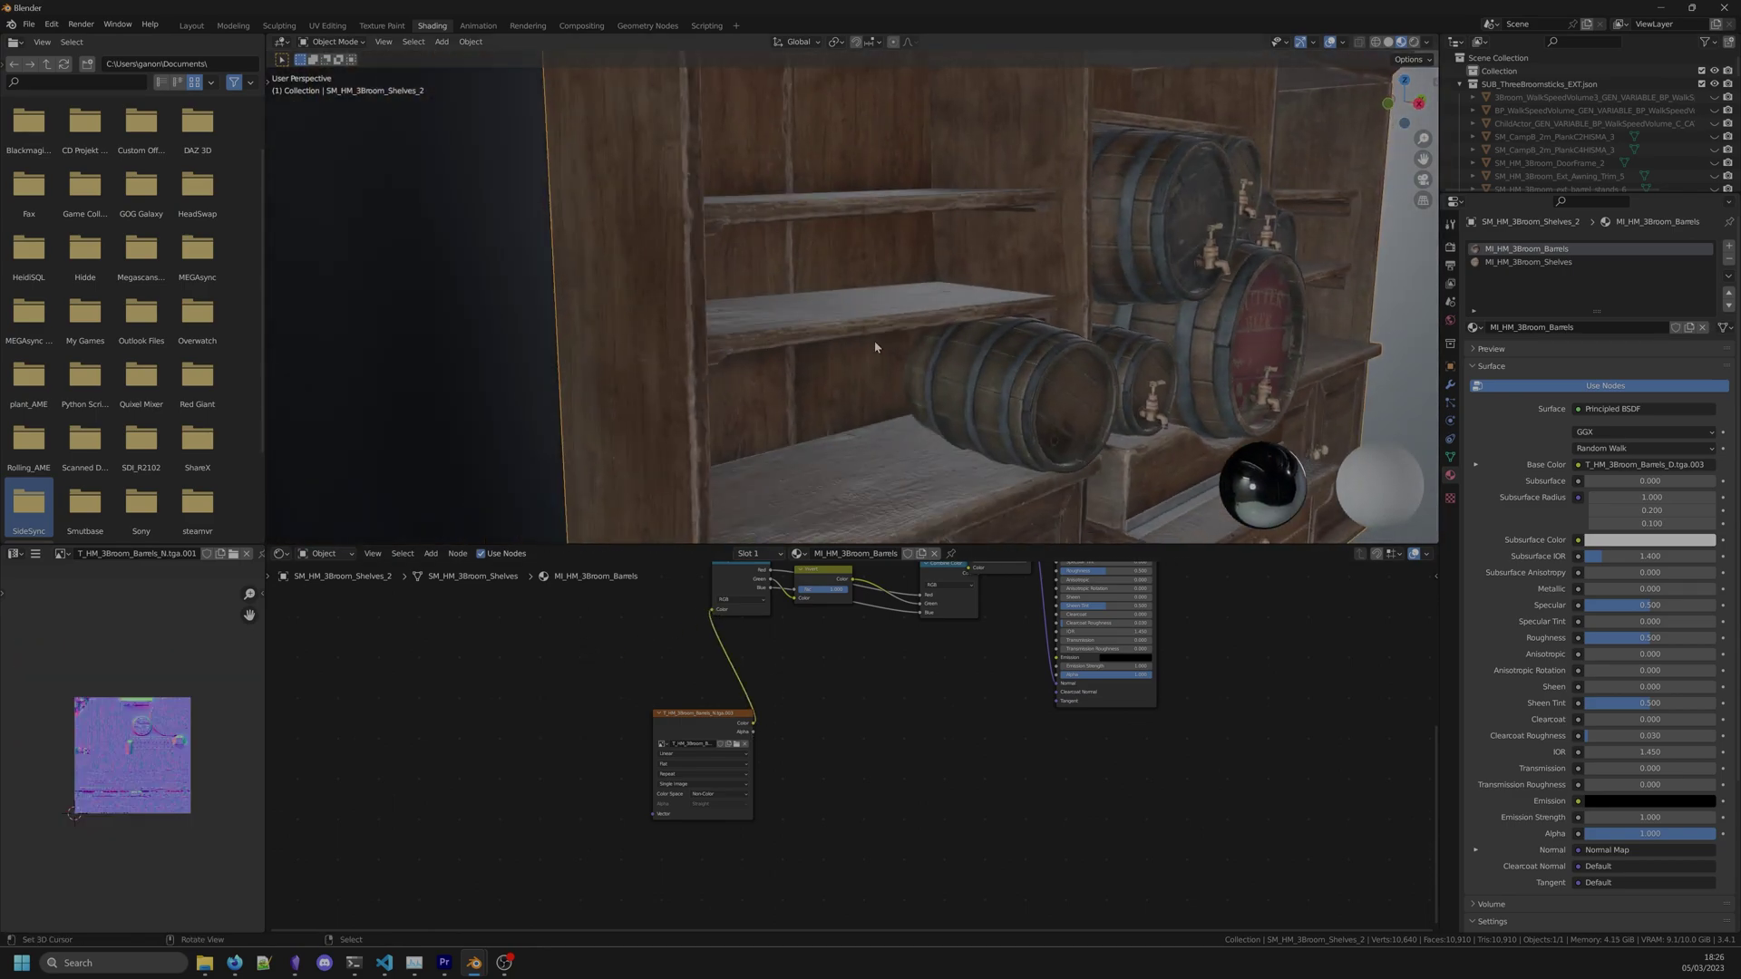
scroll(1041, 320, up, 2)
scroll(1035, 328, up, 2)
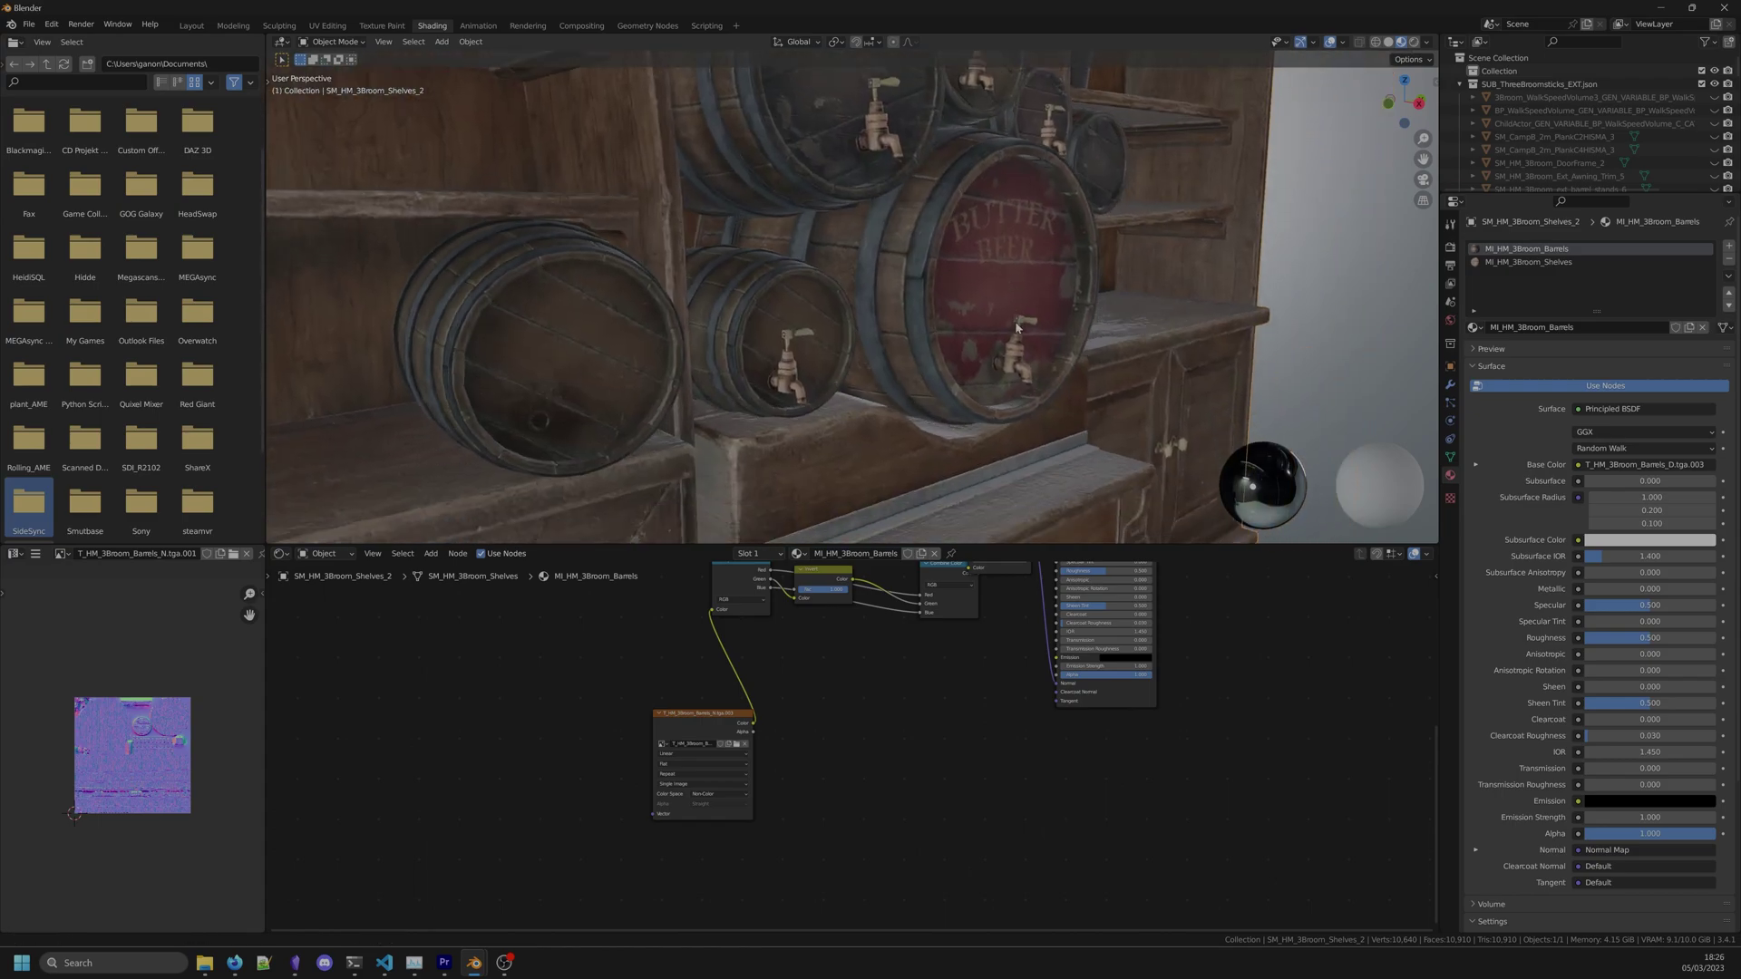
scroll(1020, 340, up, 2)
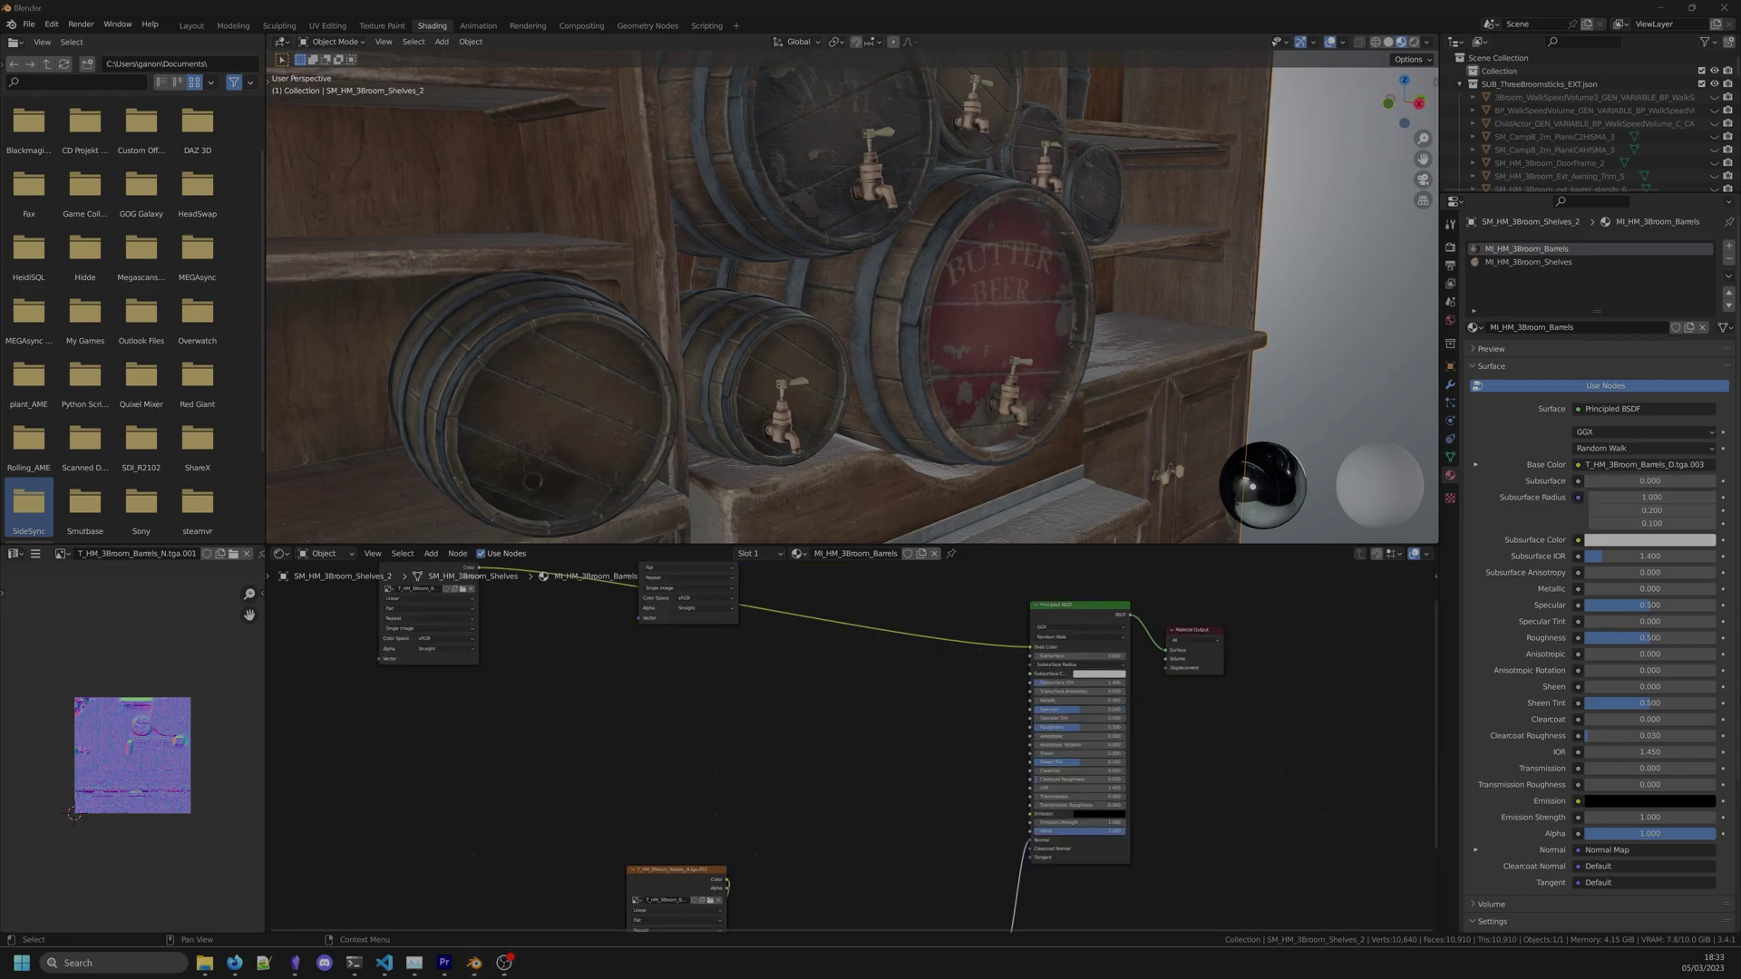
Step: Drag T_HM_3Broom_Barrels_MRO.tga from the textures folder into the barrels material
key(alt+Tab)
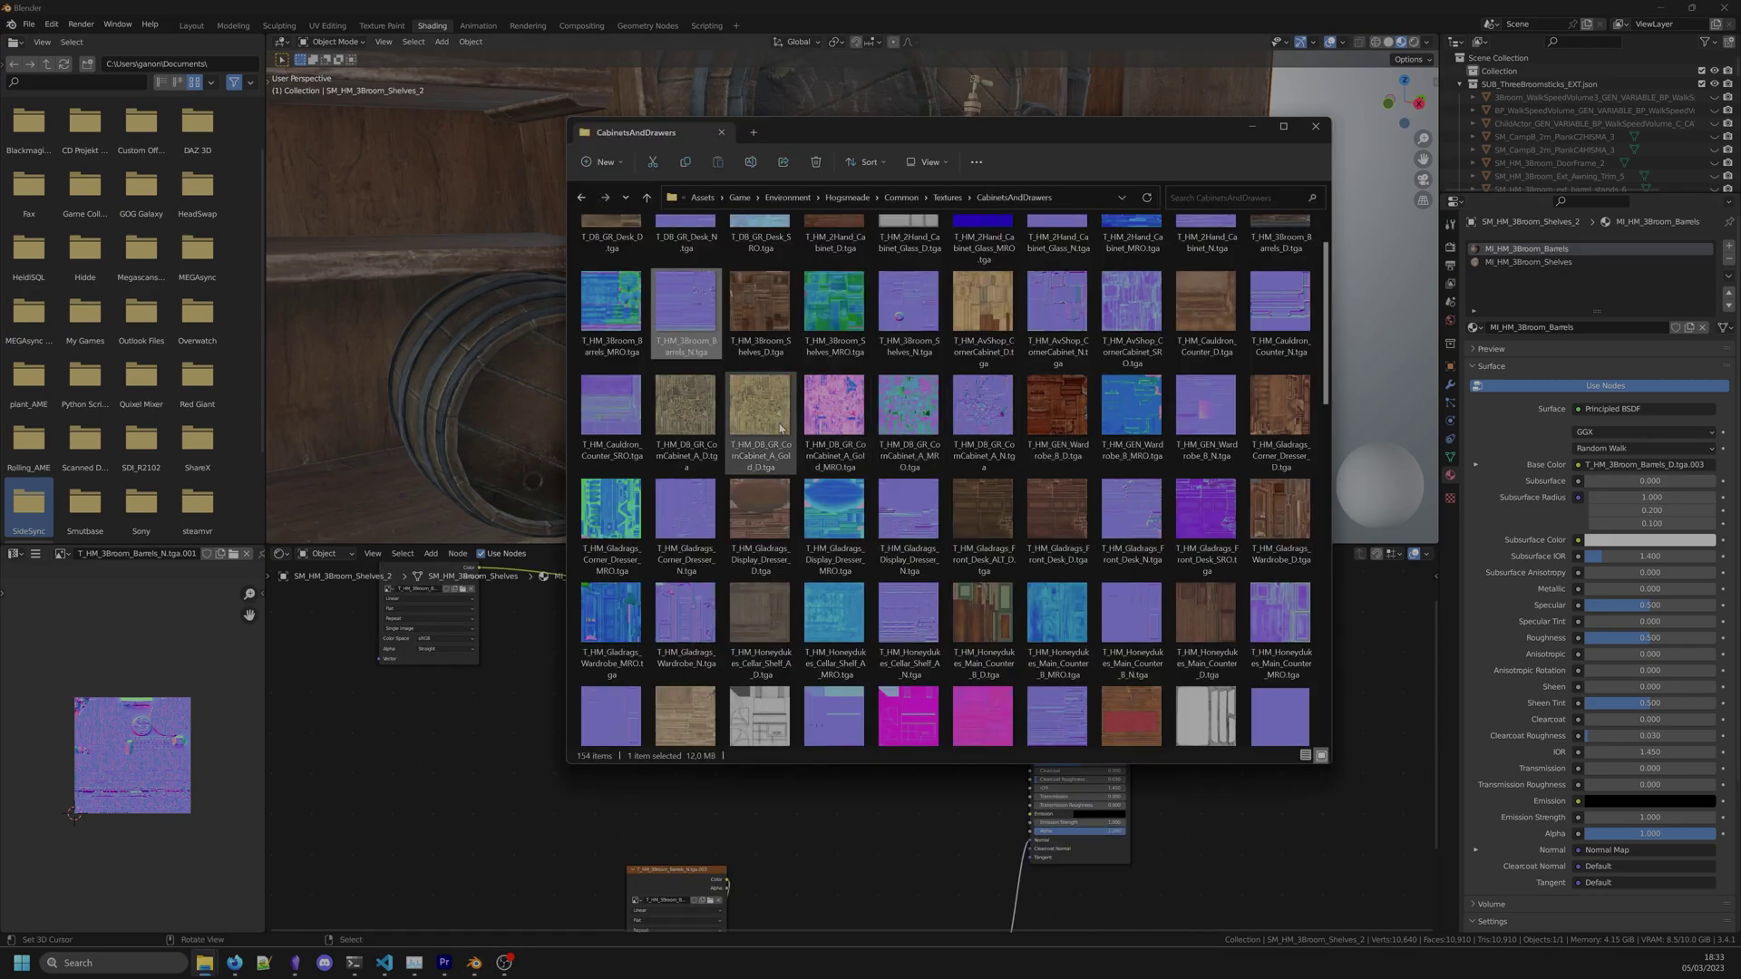
scroll(1029, 363, up, 1)
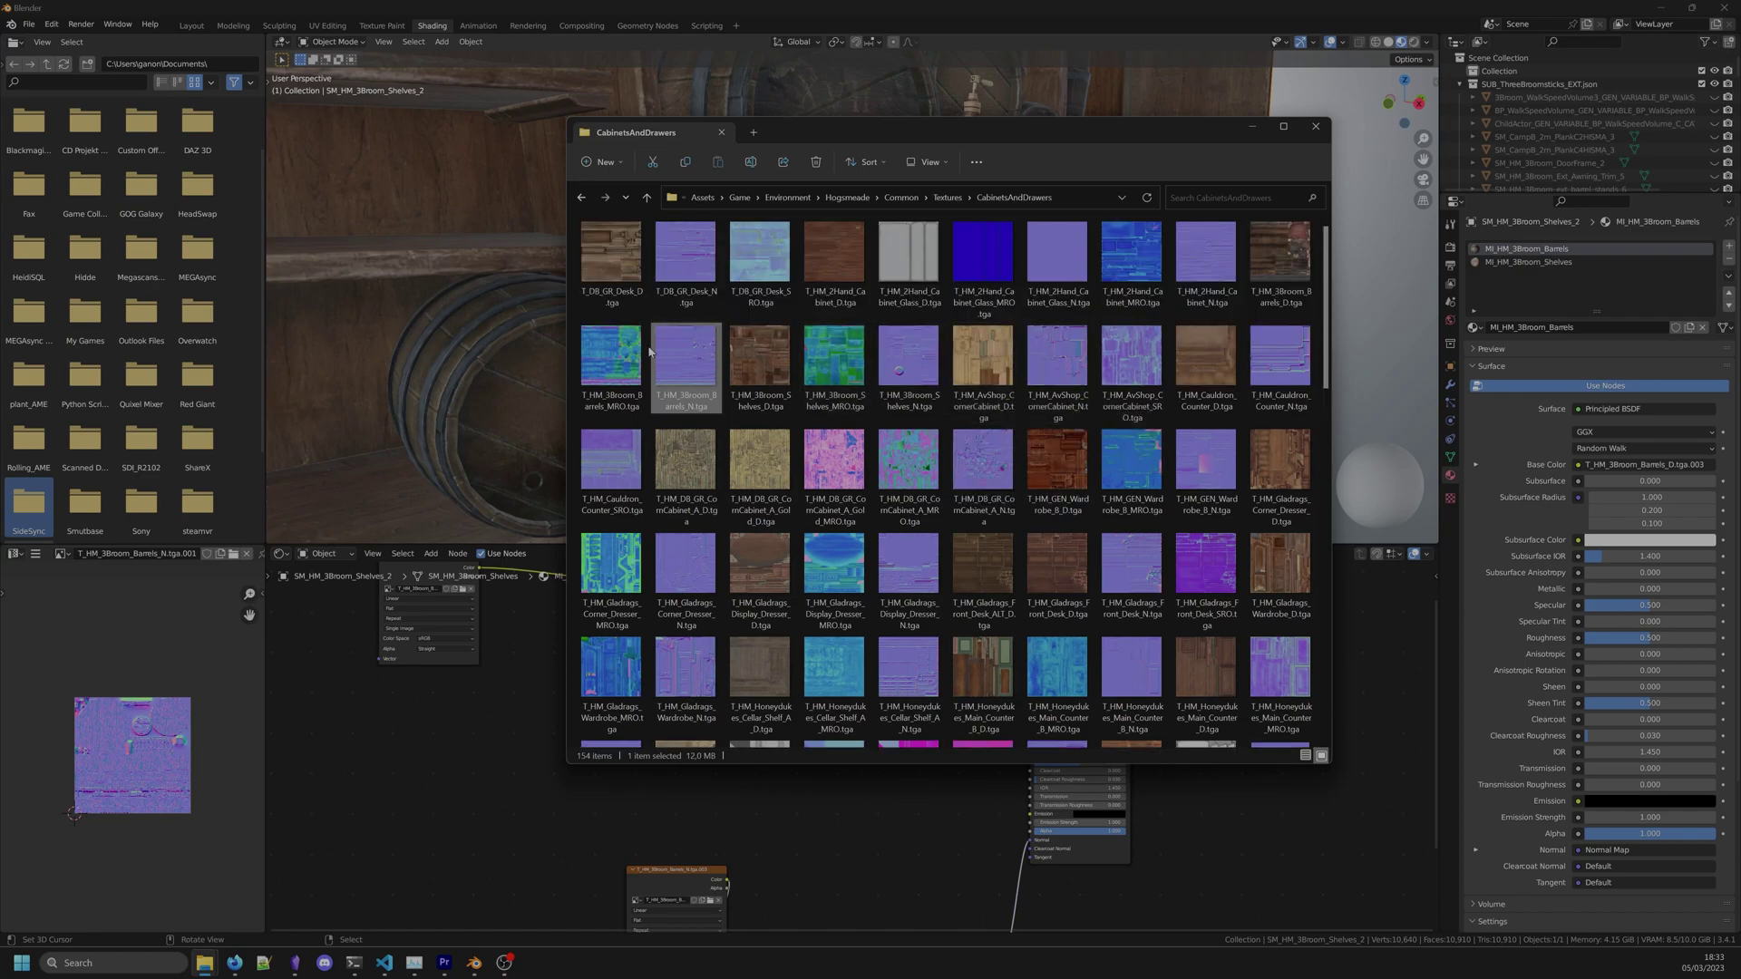
drag(601, 362, 501, 712)
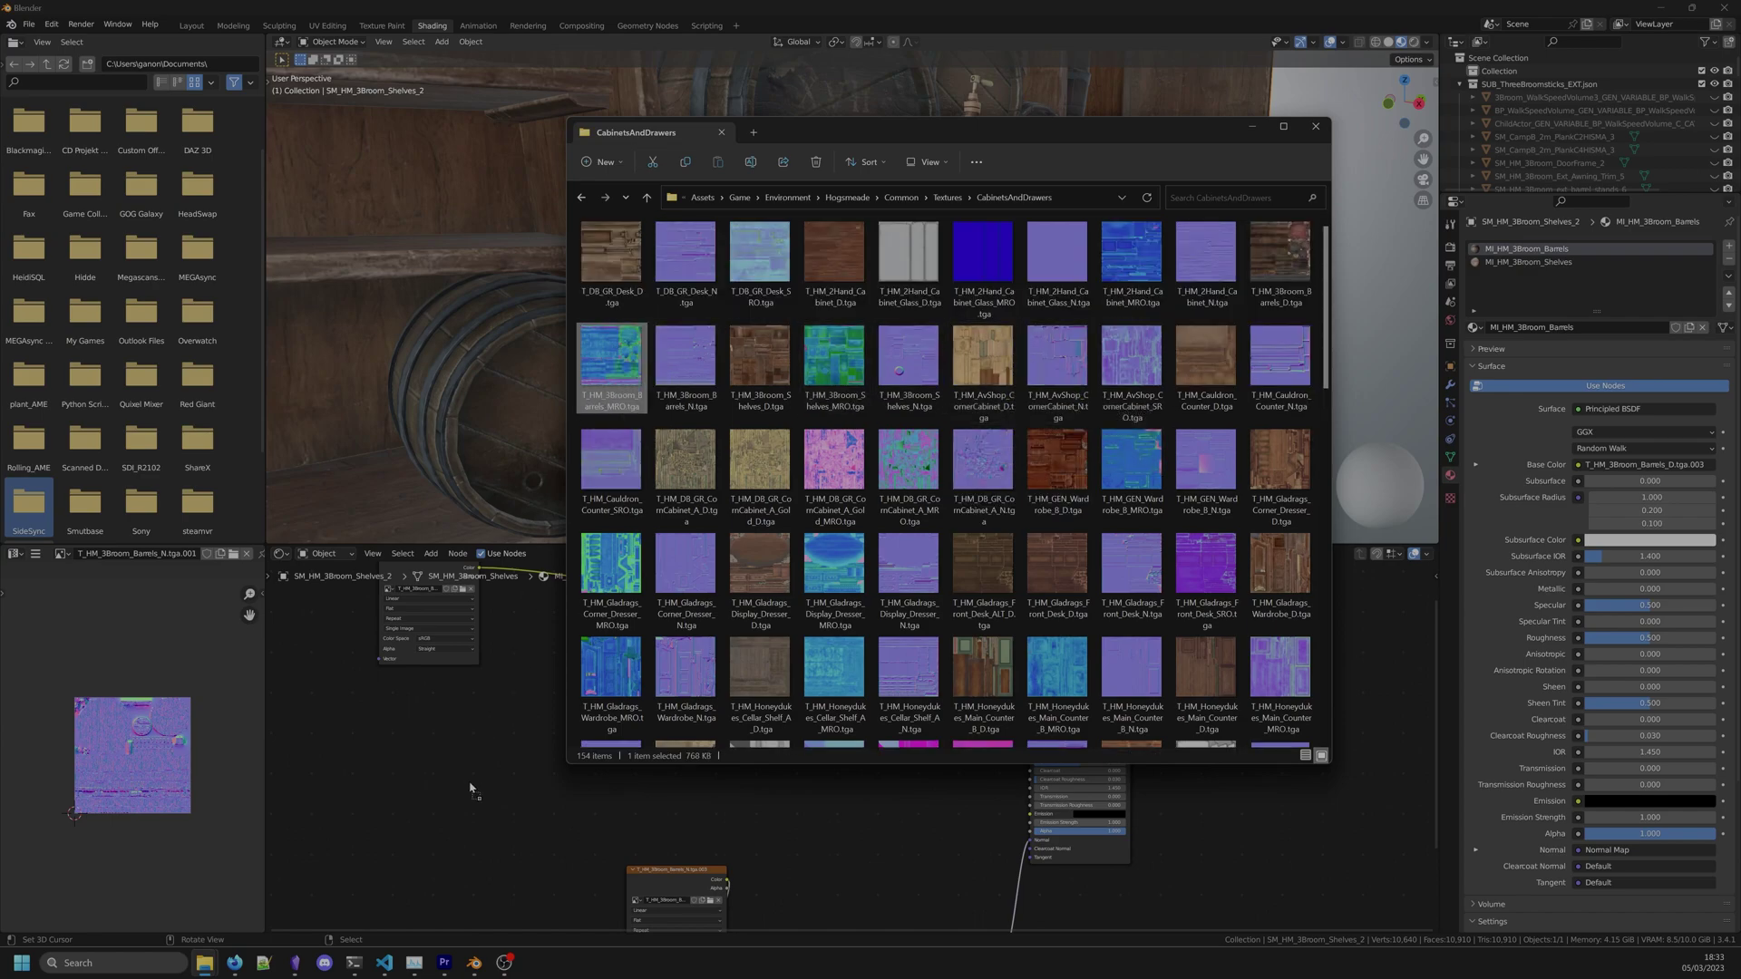
drag(470, 789, 803, 716)
Step: Split the MRO texture with a Separate Color node and reconnect Principled BSDF to Material Output
ctrl+shift+click(509, 786)
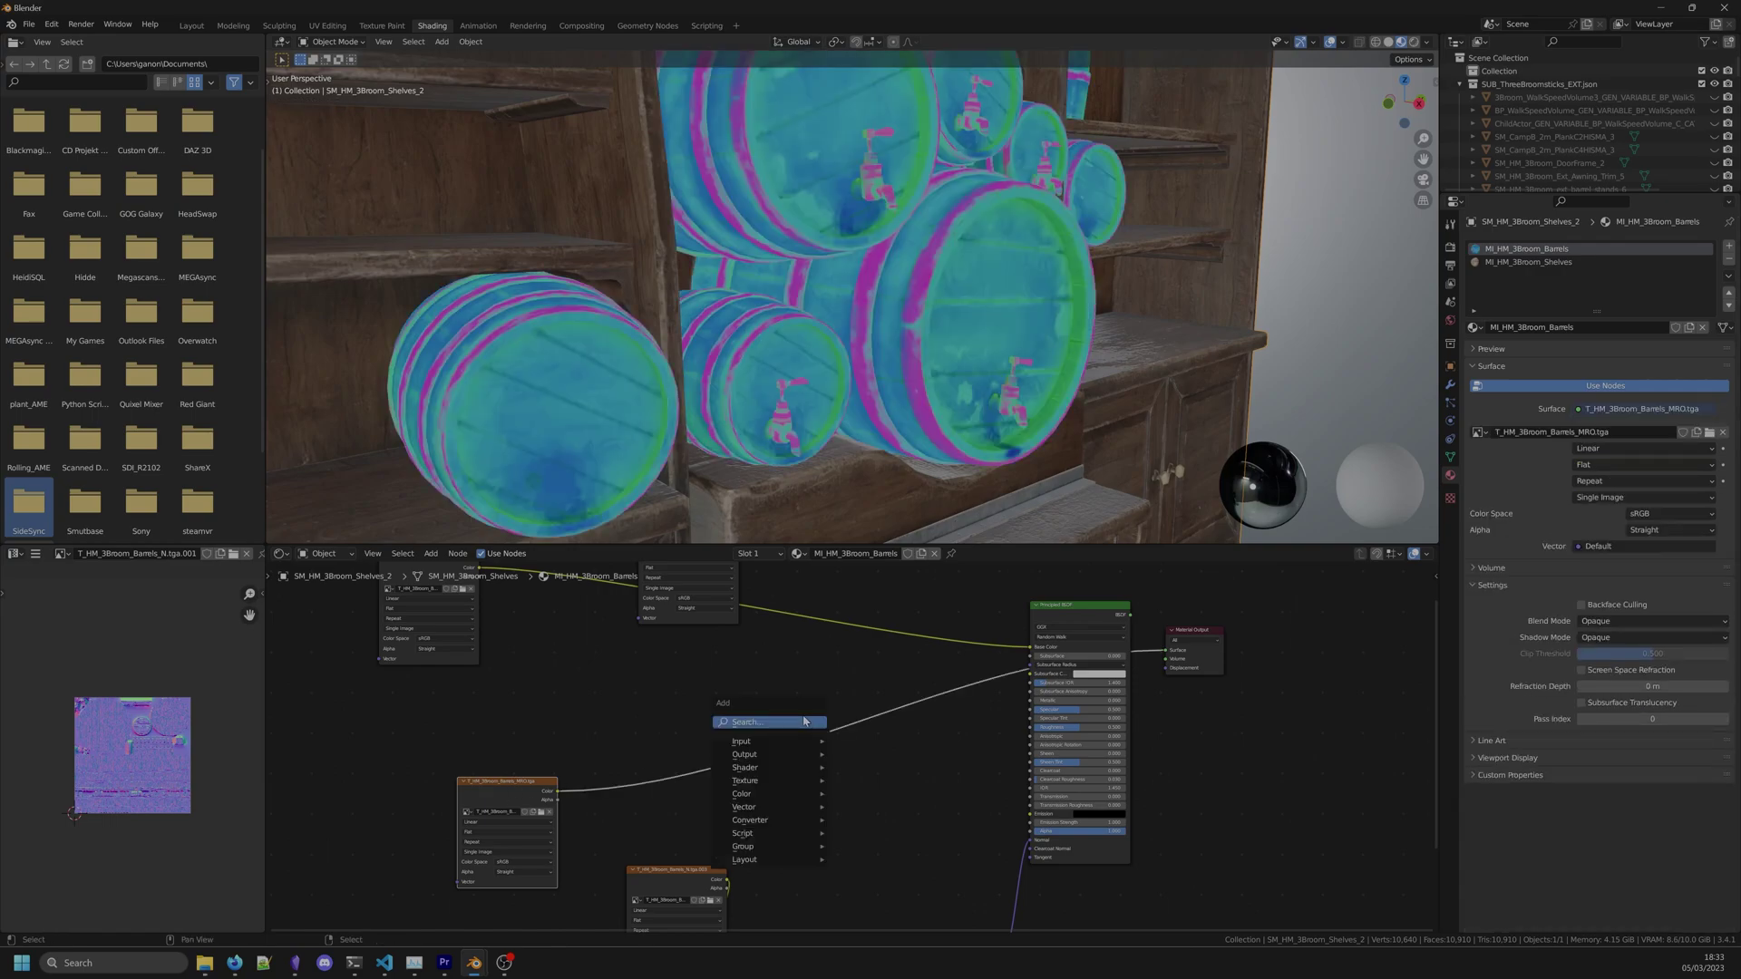
key(Down)
key(Return)
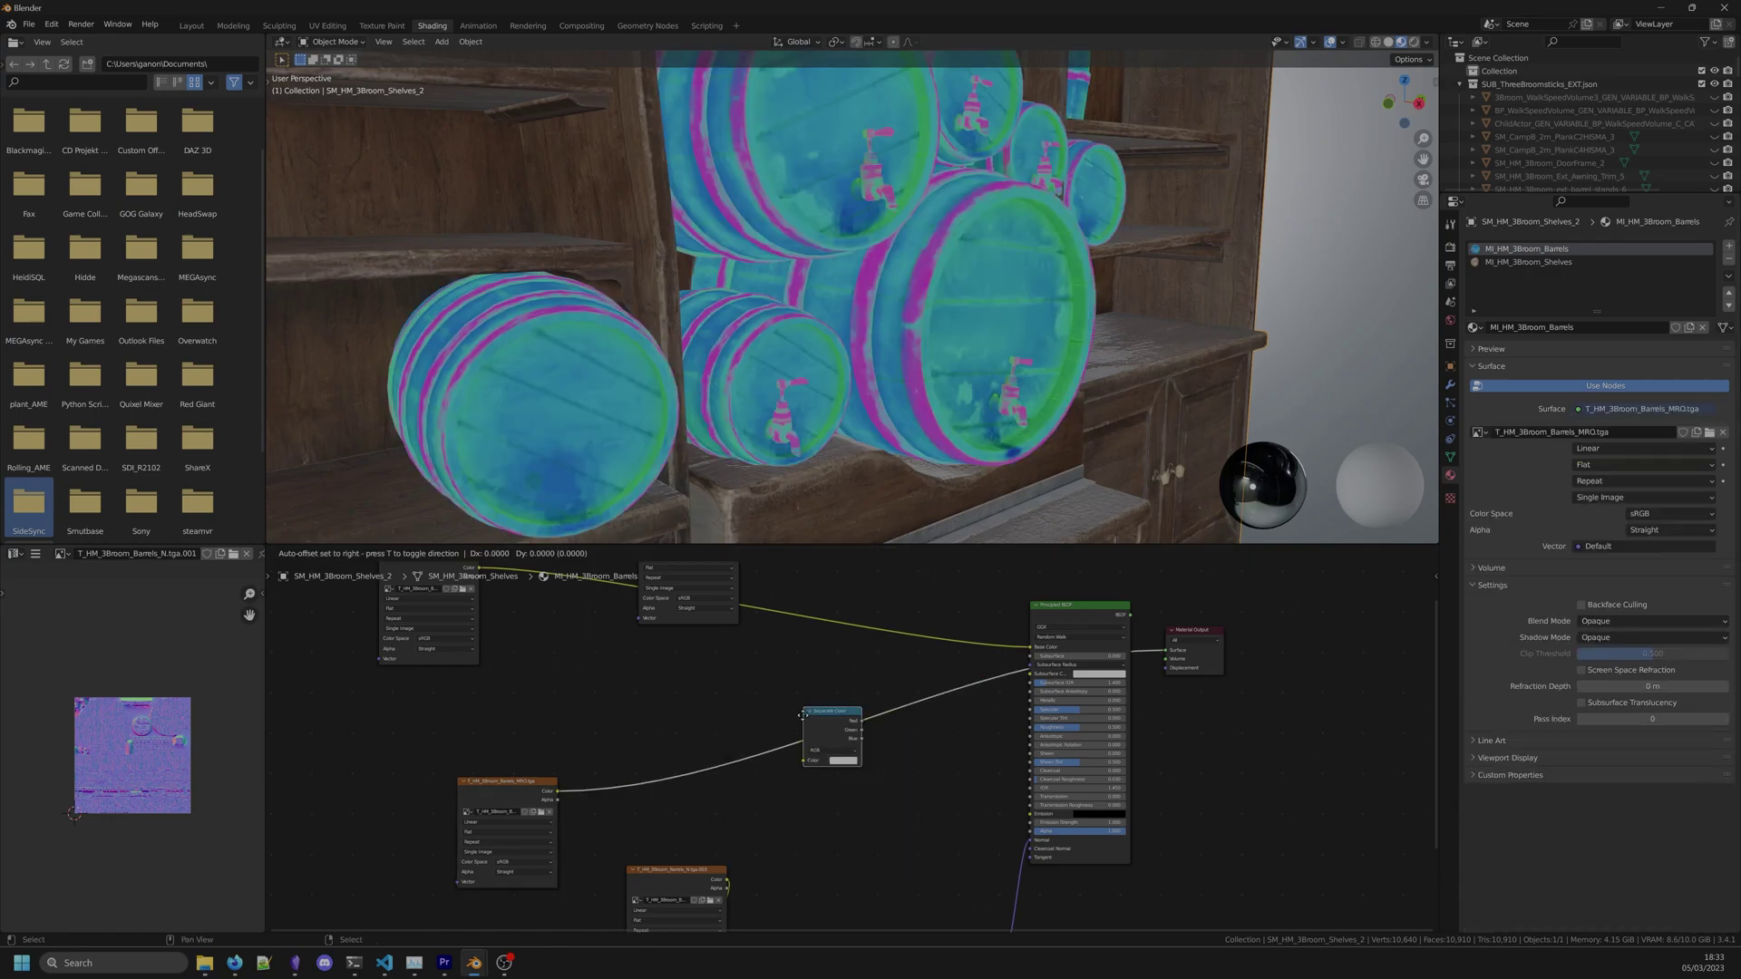
click(666, 751)
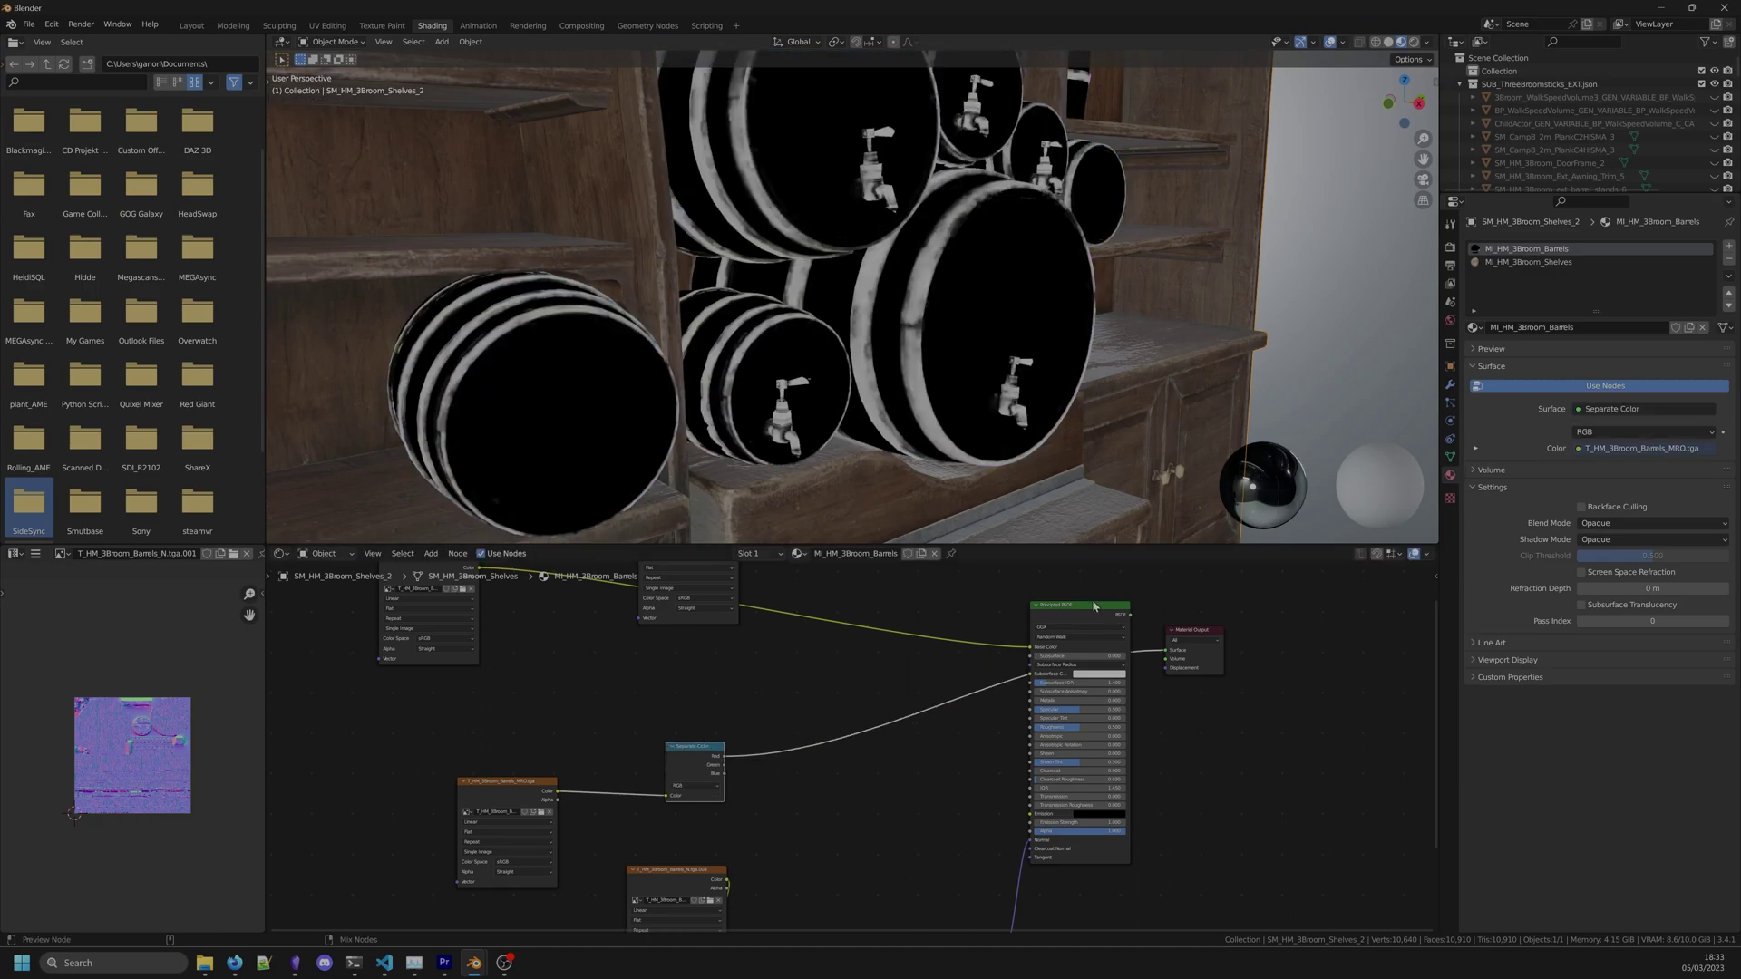
ctrl+shift+click(1093, 604)
drag(723, 756, 1042, 765)
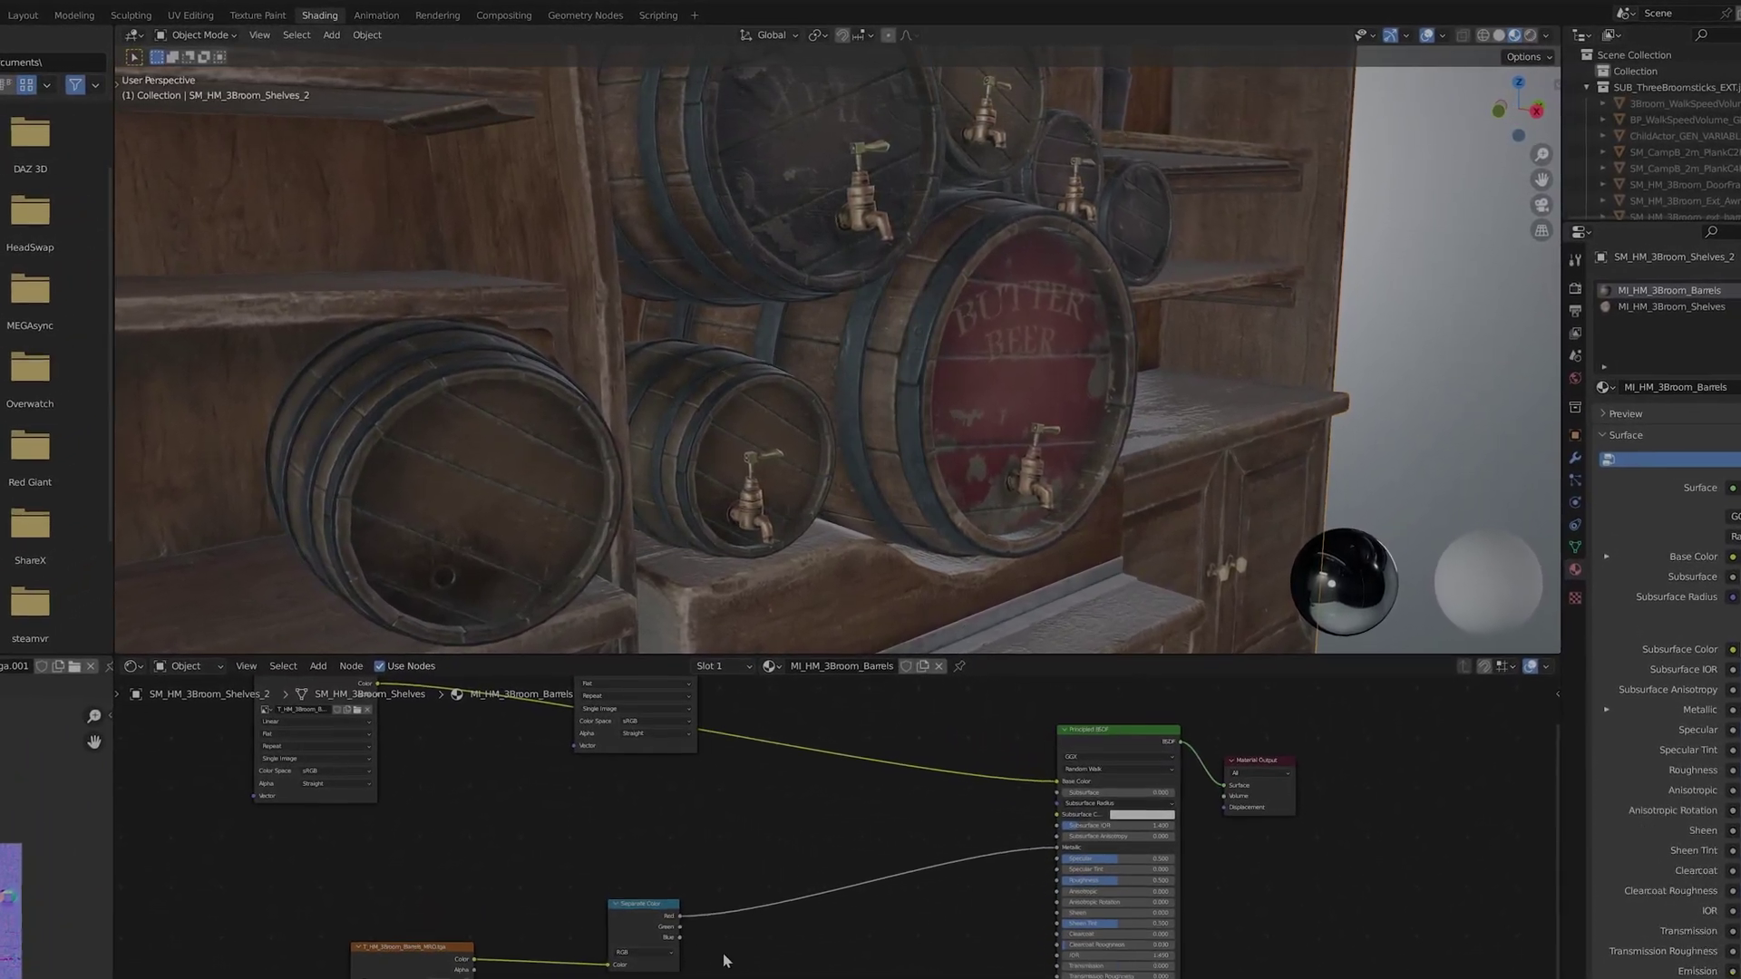
Step: Connect the Separate Color MRO channel into the Principled BSDF input
drag(684, 909, 987, 901)
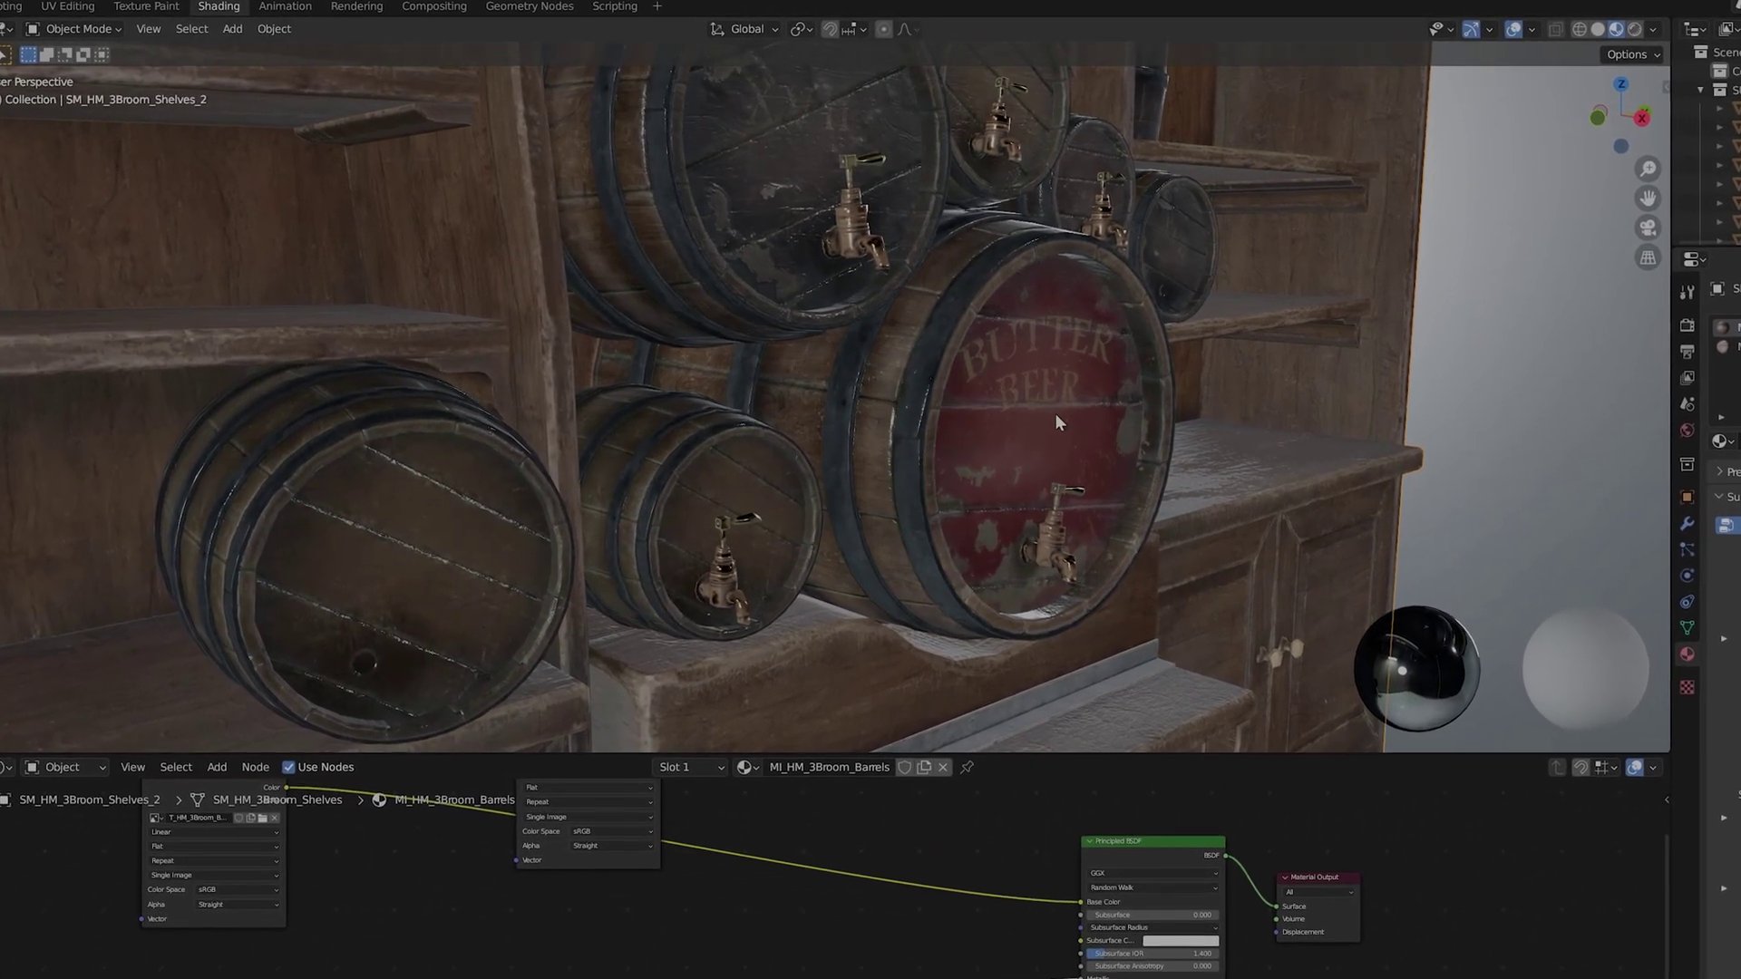
scroll(1052, 412, up, 4)
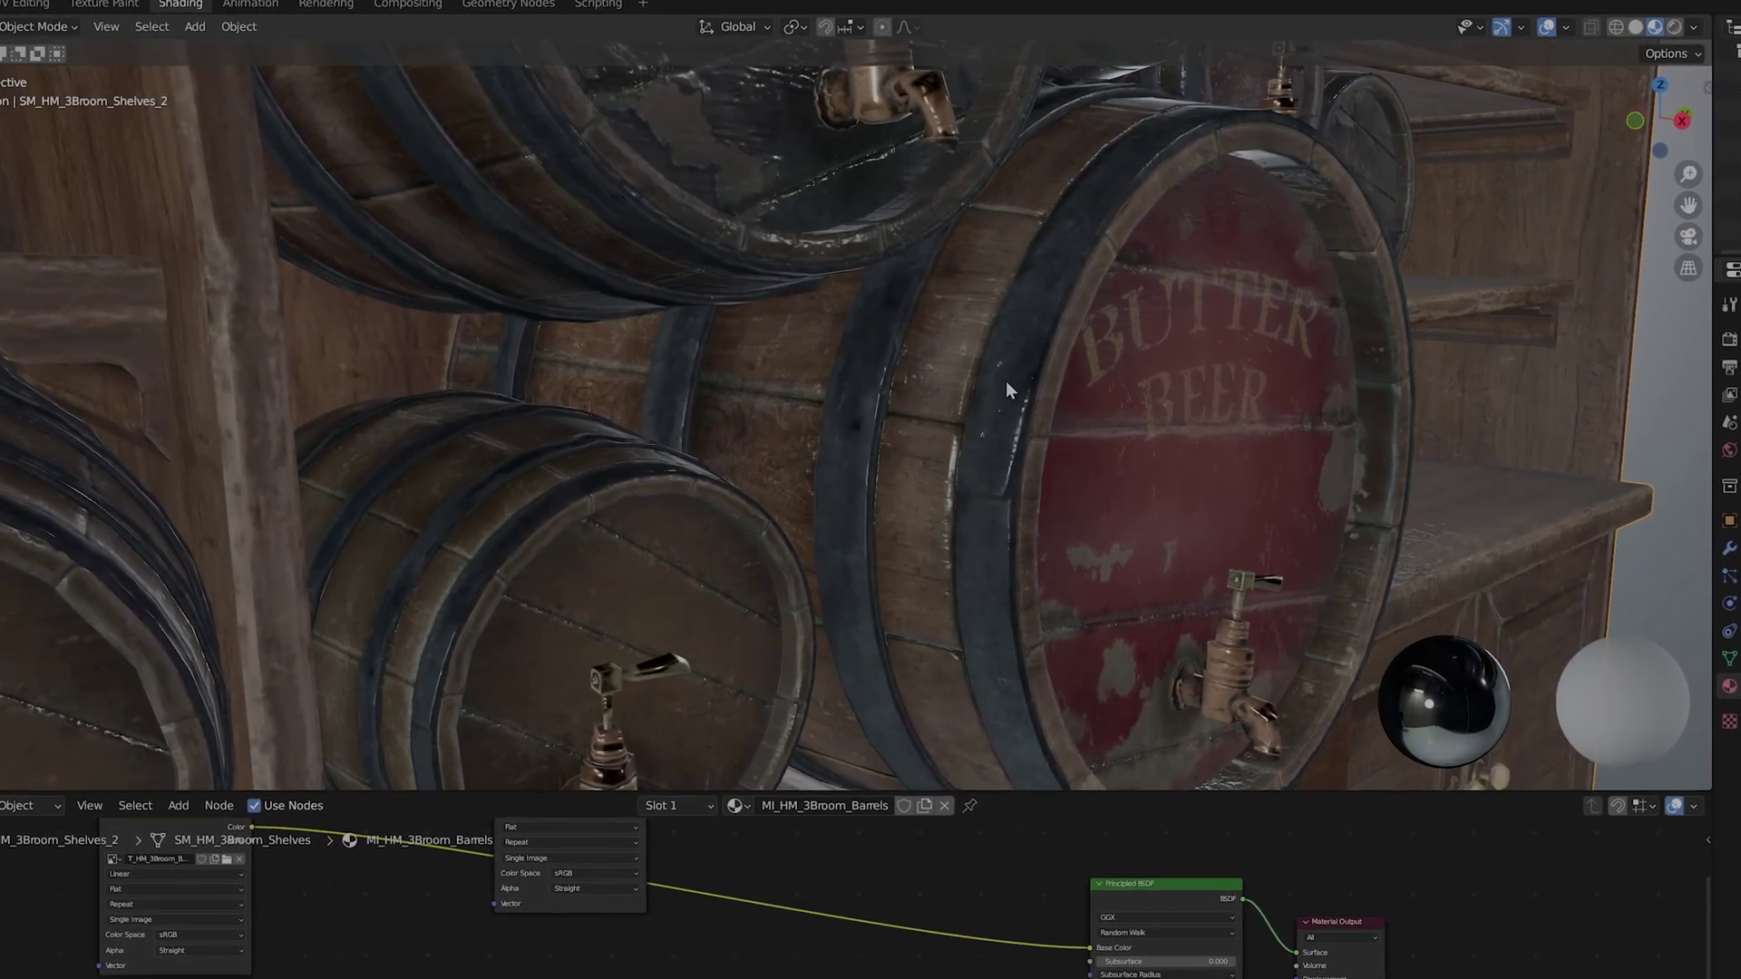
scroll(1006, 383, down, 5)
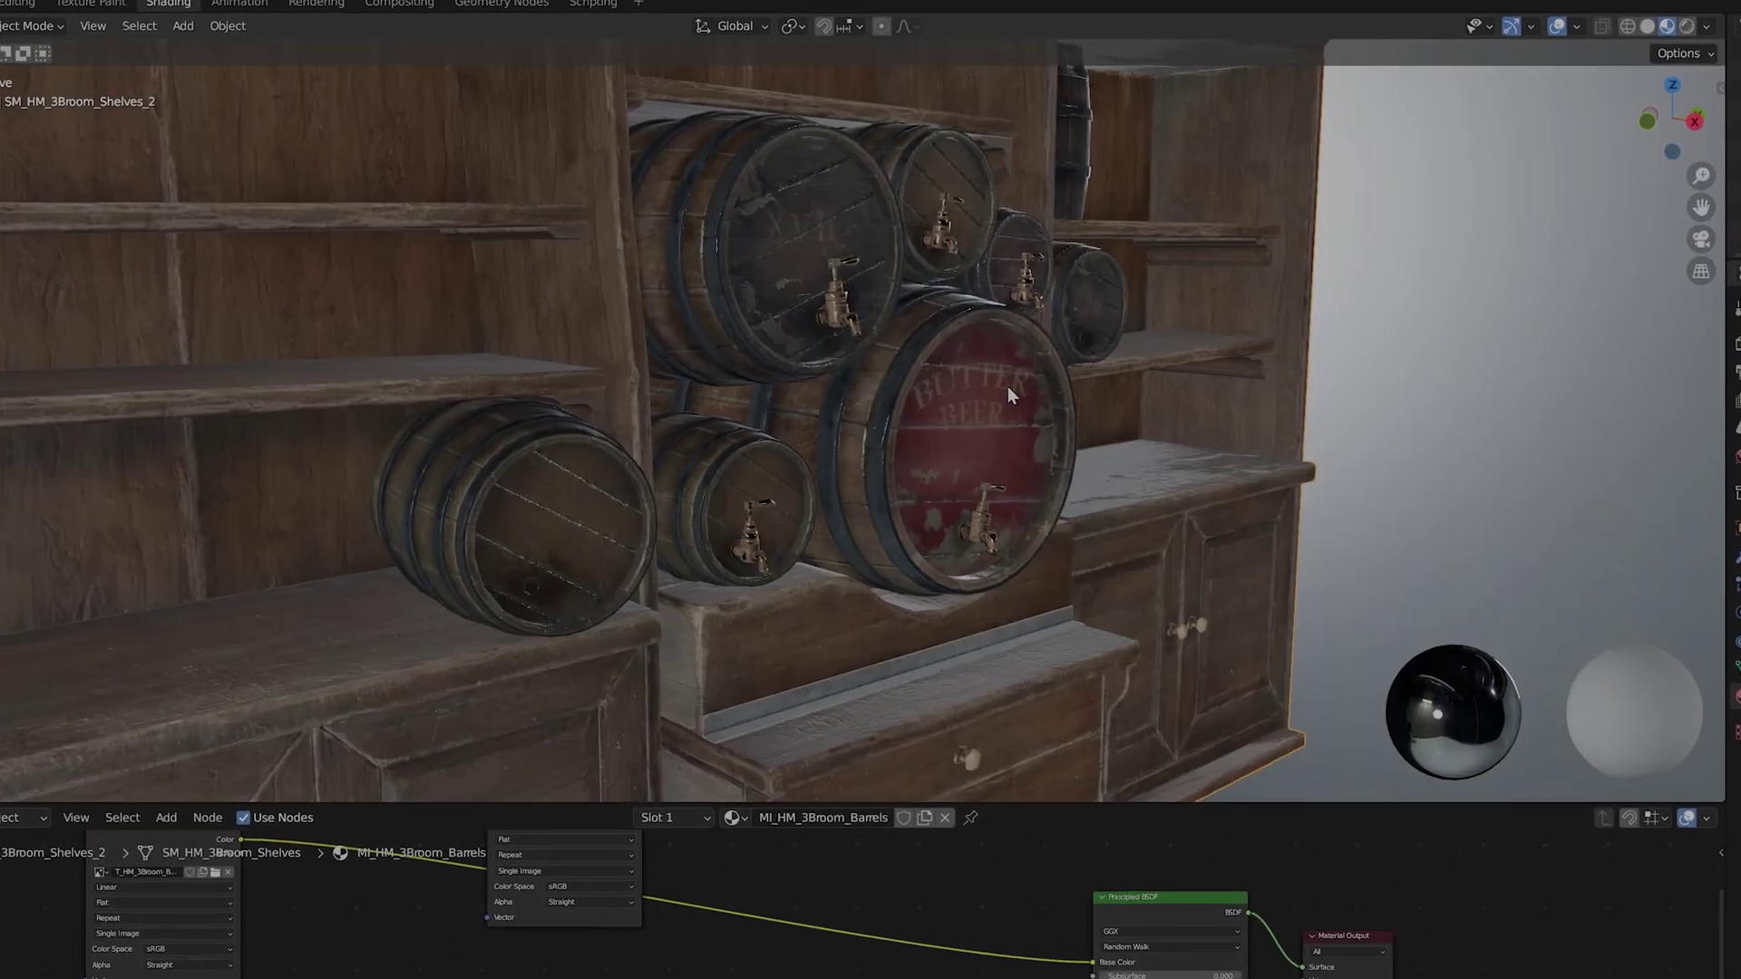
scroll(1008, 388, up, 2)
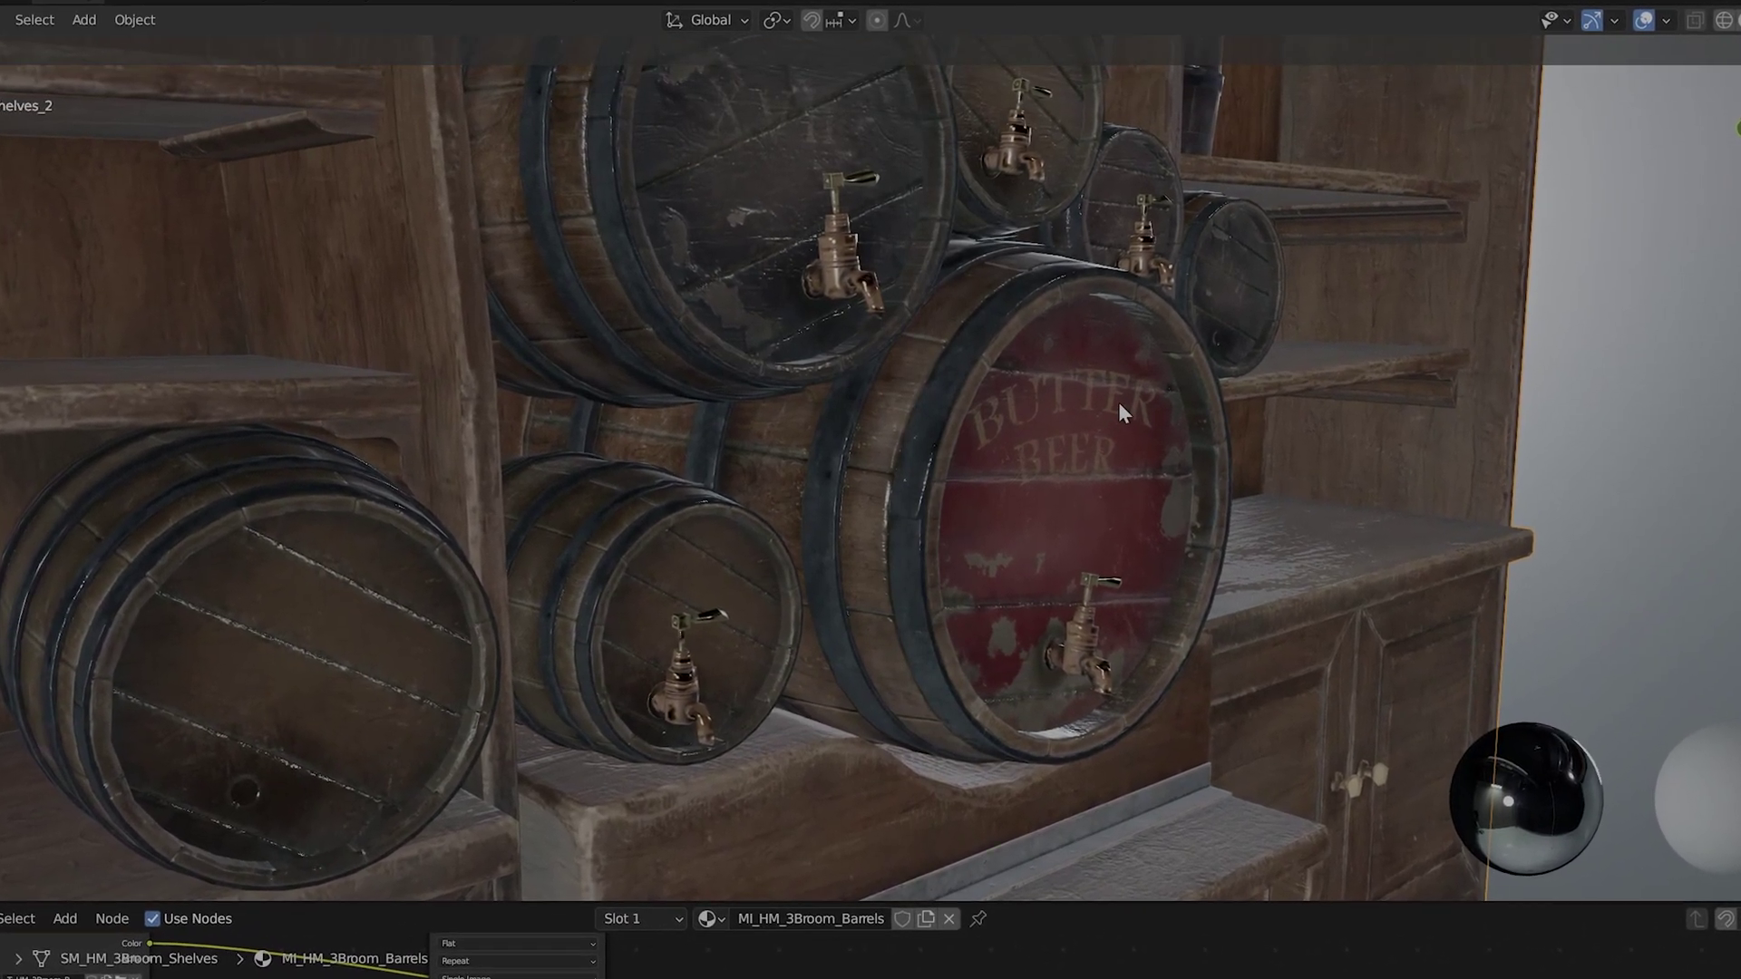
Step: Orbit and zoom in close to inspect the finished Butter Beer barrels on the shelf
mouse_move(1117, 402)
middle_down()
mouse_move(1036, 407)
mouse_move(1193, 583)
middle_up()
scroll(1043, 567, up, 5)
scroll(1040, 560, down, 5)
middle_drag(1305, 683, 1298, 618)
scroll(1040, 525, up, 3)
scroll(1057, 599, up, 2)
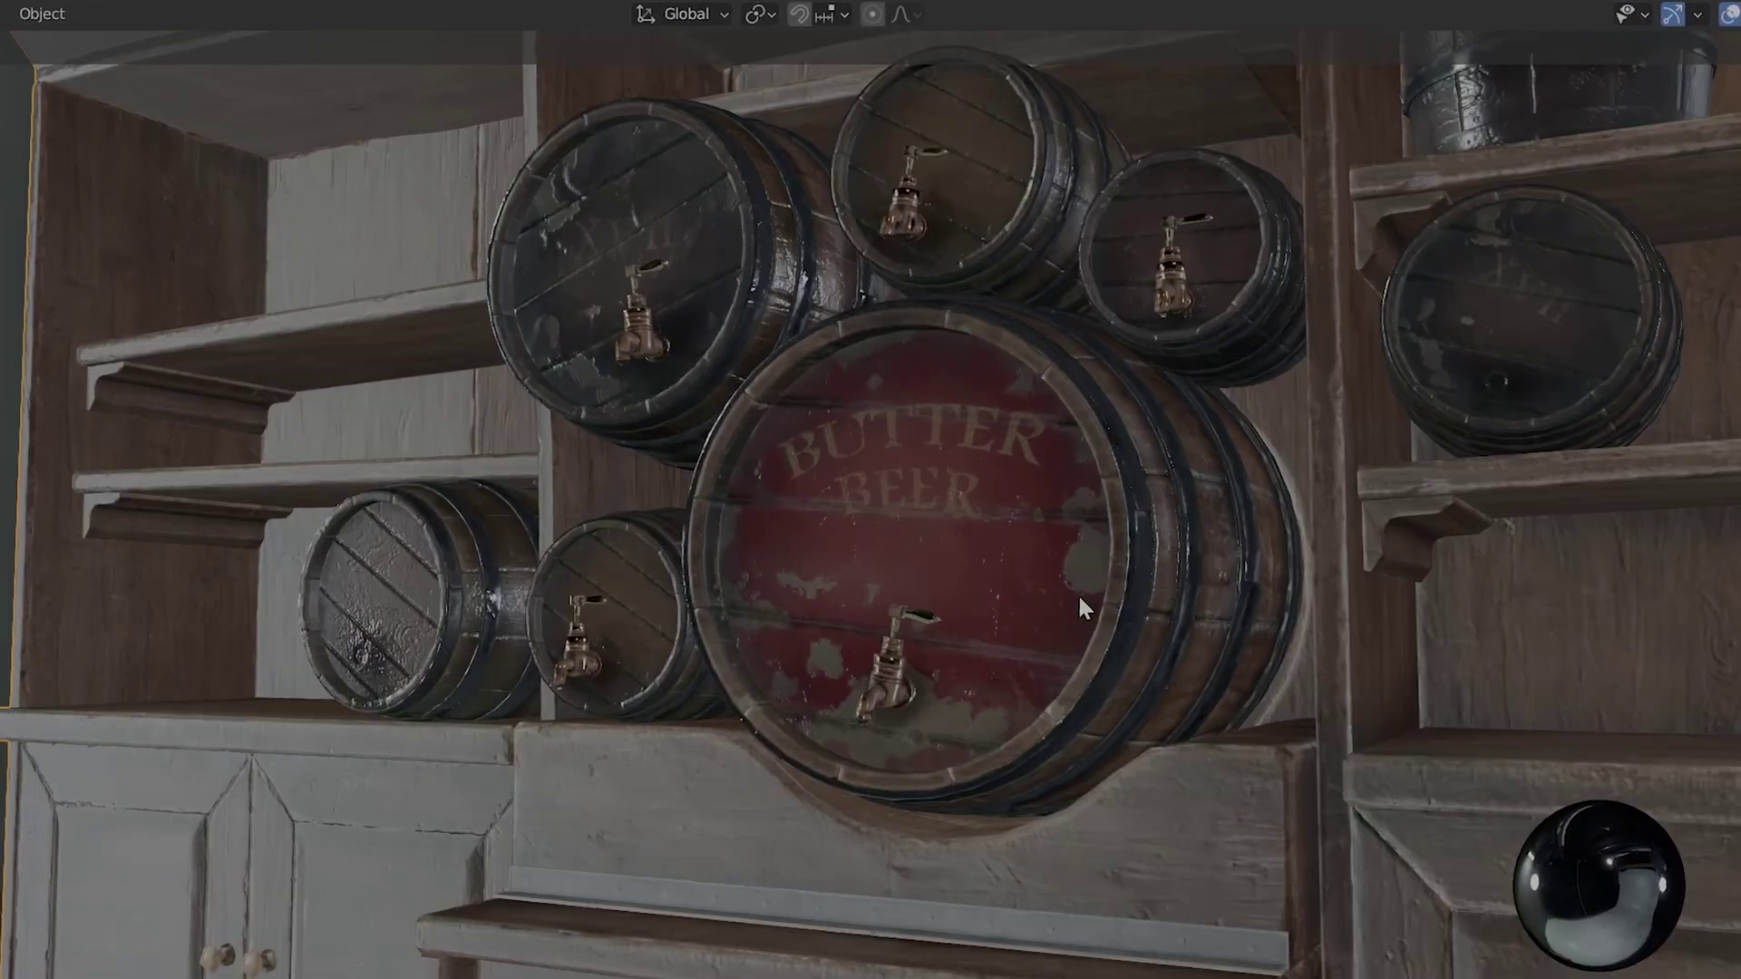
scroll(1079, 596, up, 2)
scroll(1078, 508, up, 2)
scroll(1083, 544, up, 2)
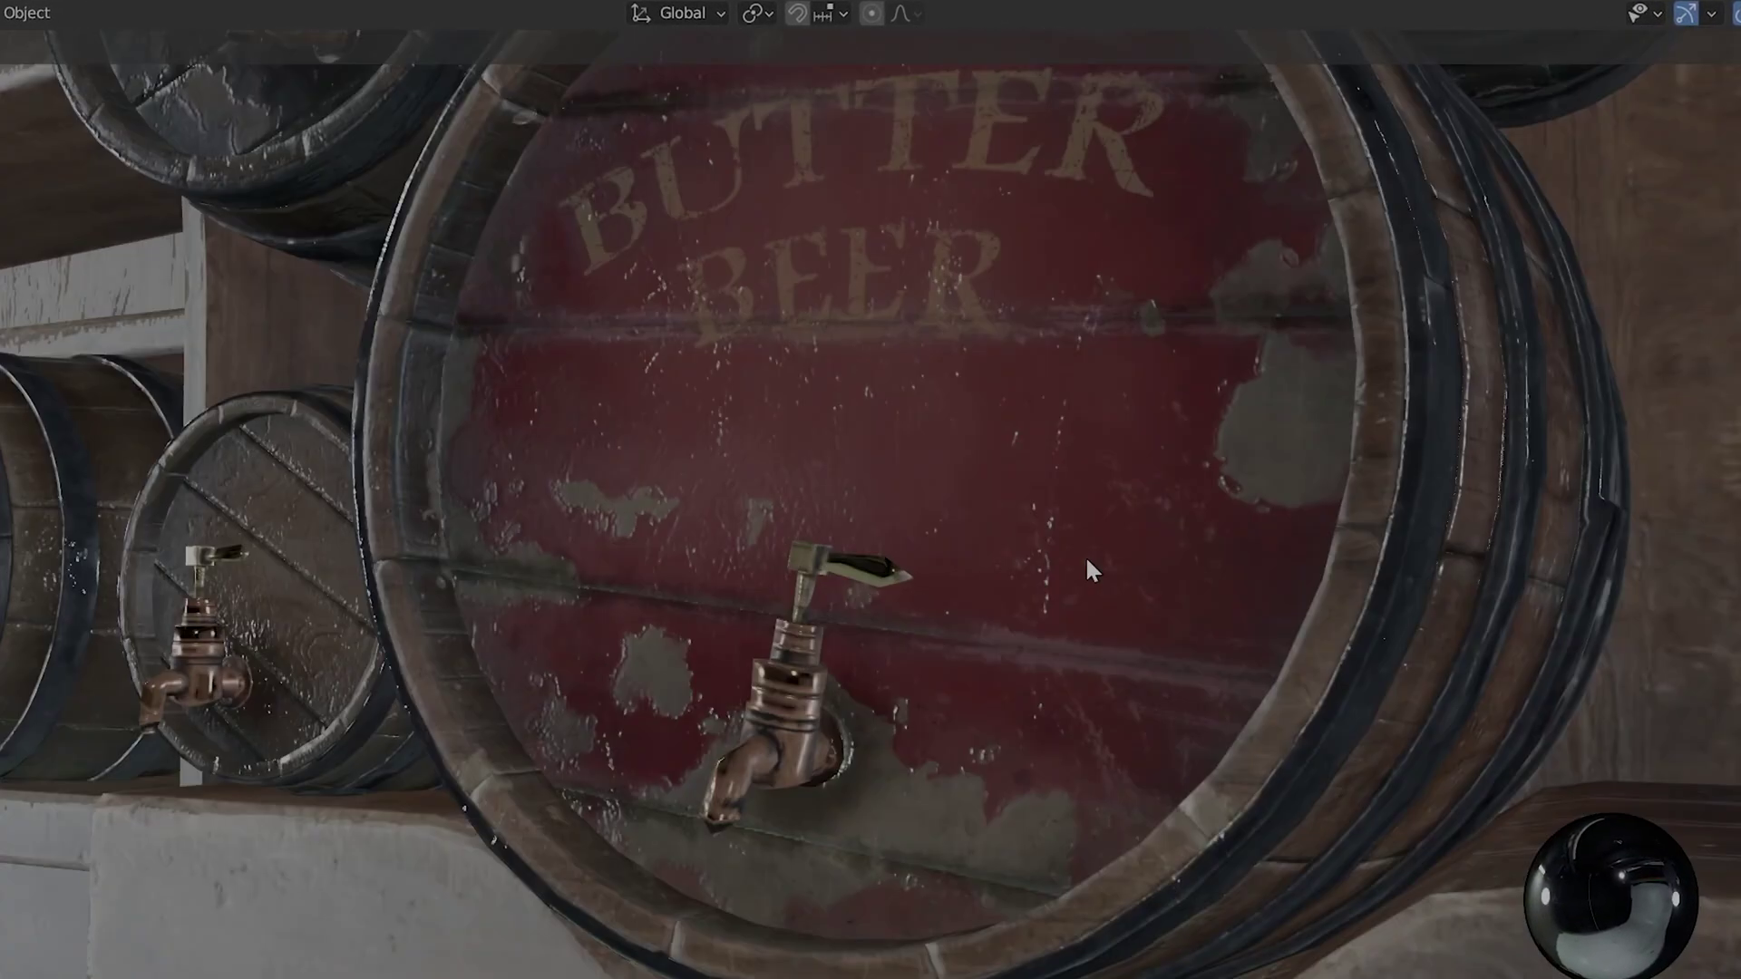
mouse_move(1088, 571)
middle_down()
mouse_move(1139, 544)
mouse_move(1107, 575)
middle_up()
scroll(1097, 577, up, 2)
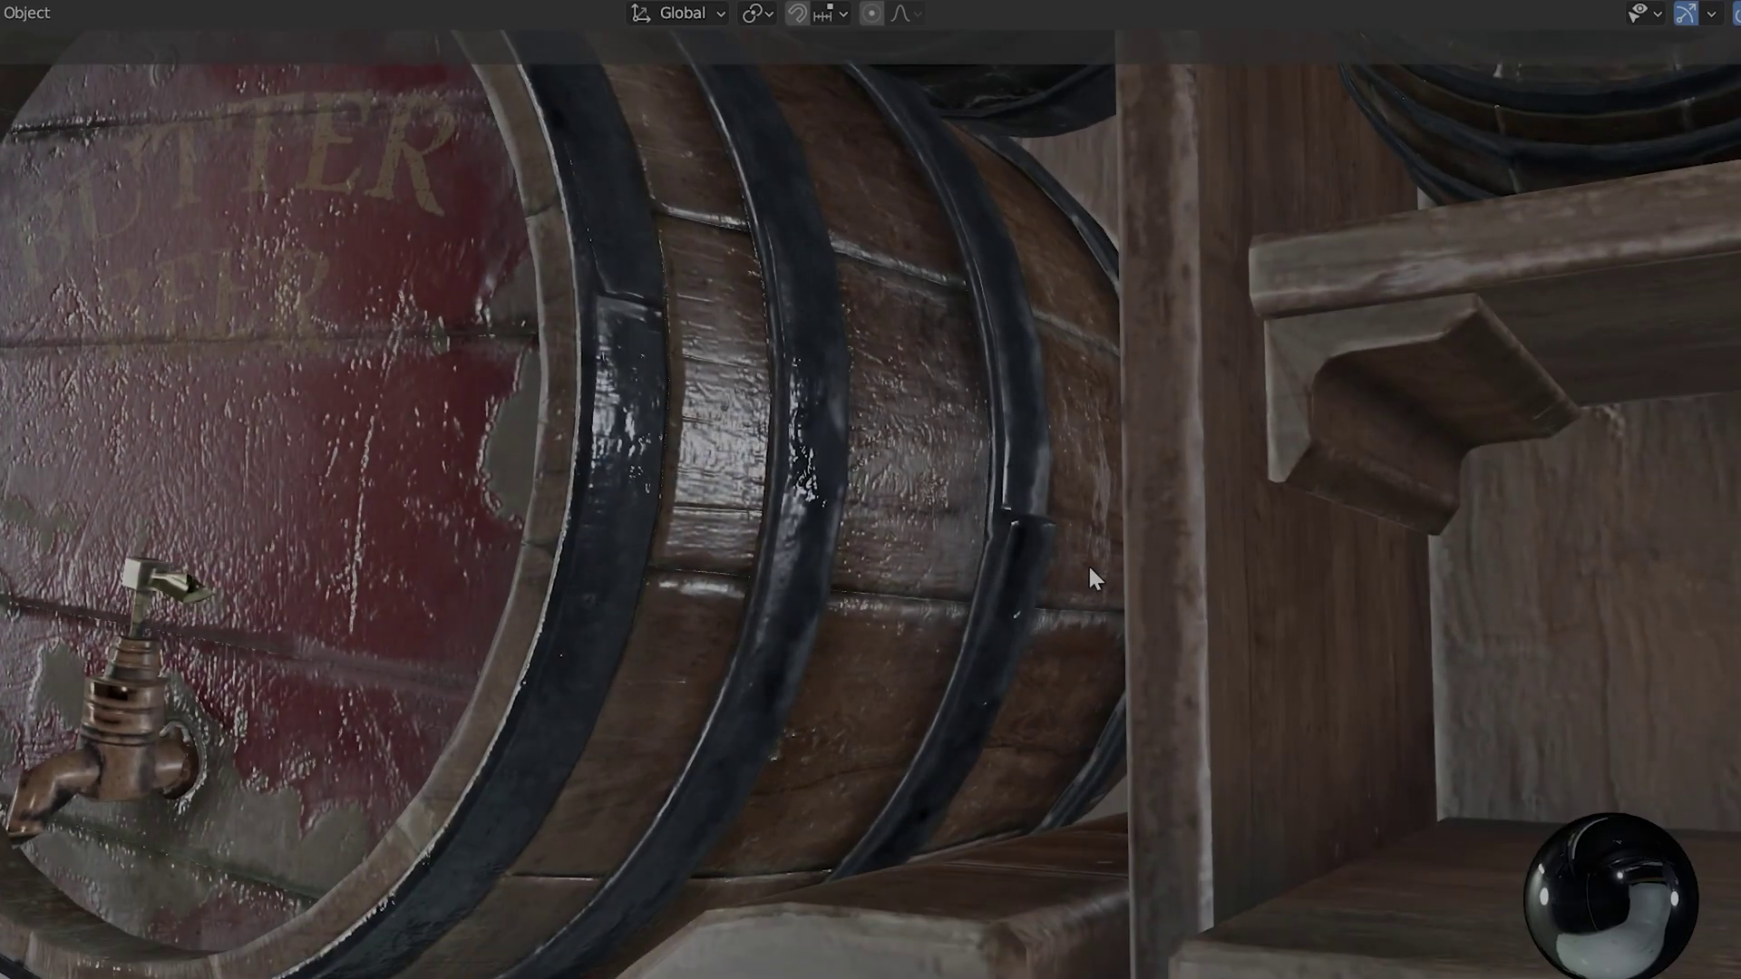